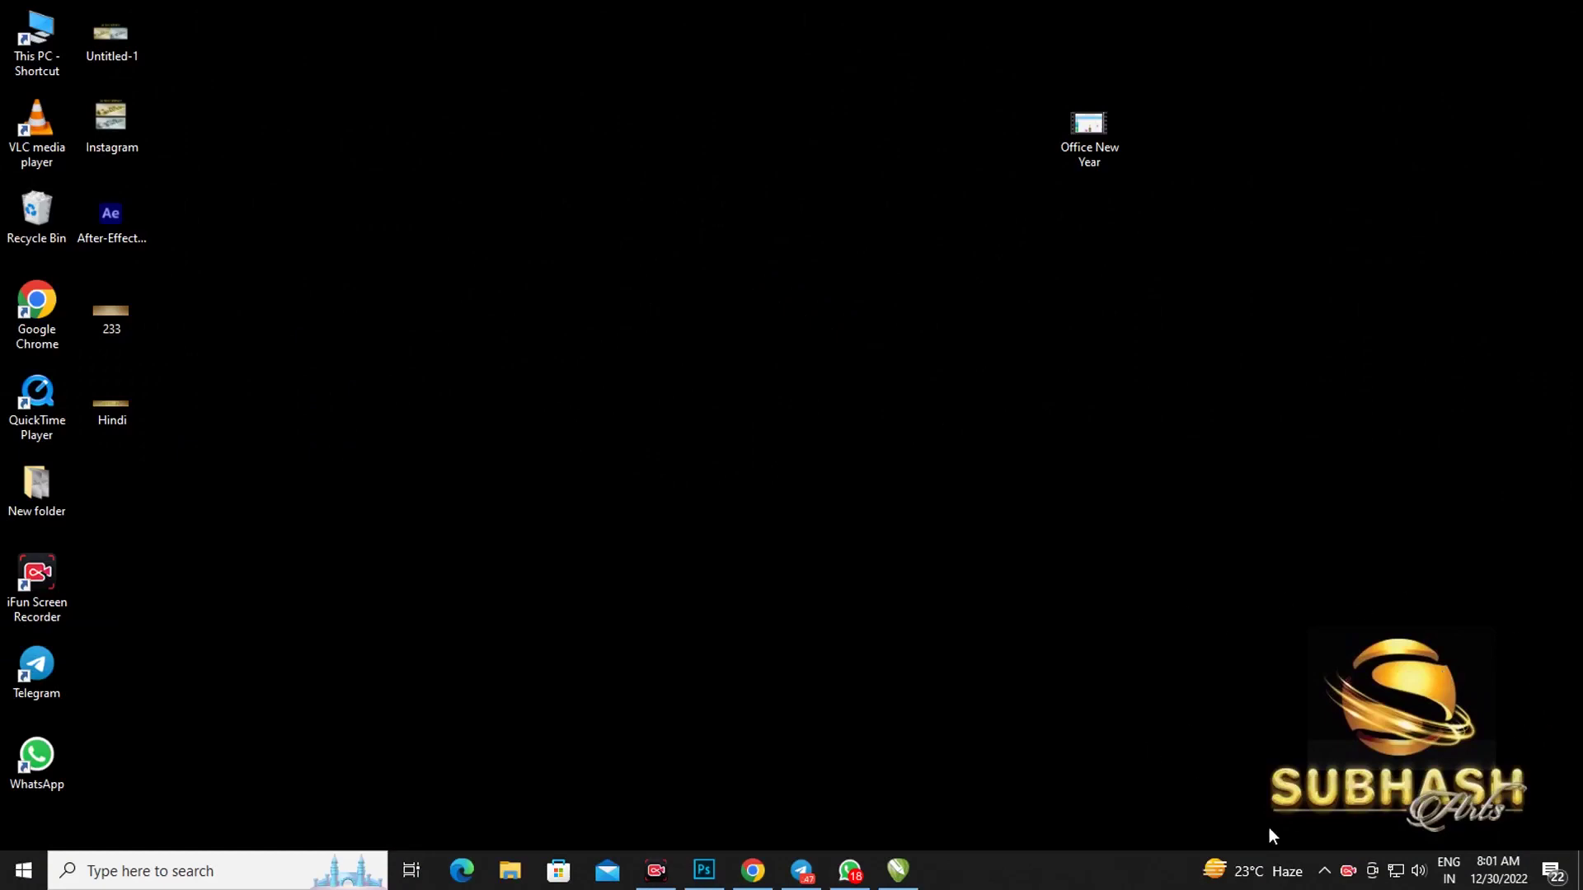
# - Go to the Downloads folder via This PC and select the 30-12-22 archive
pyautogui.doubleClick(33, 54)
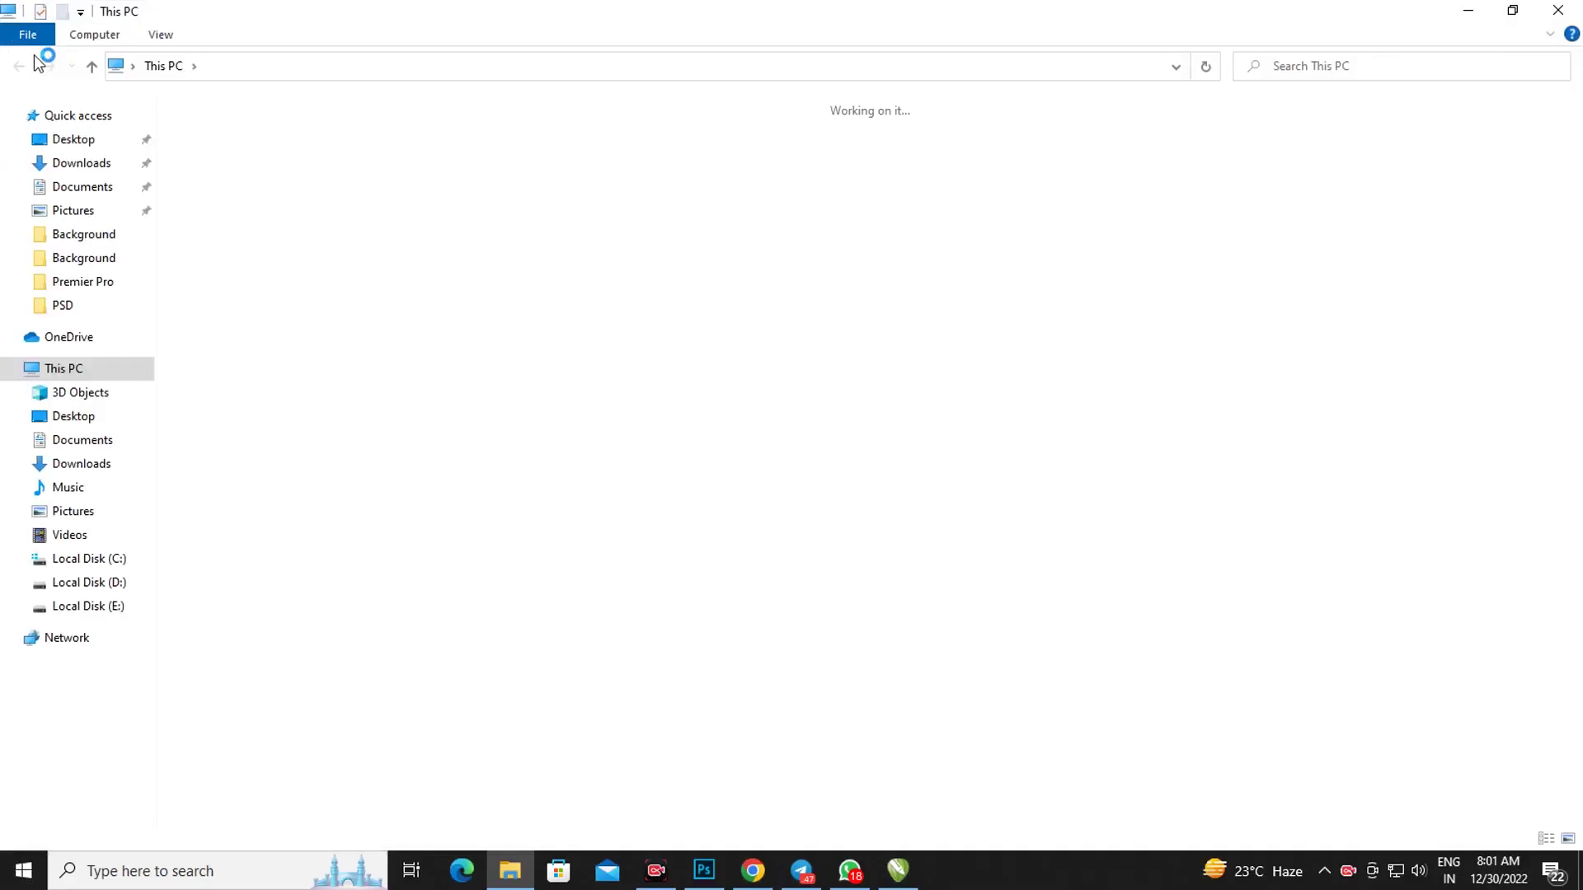
pyautogui.click(81, 163)
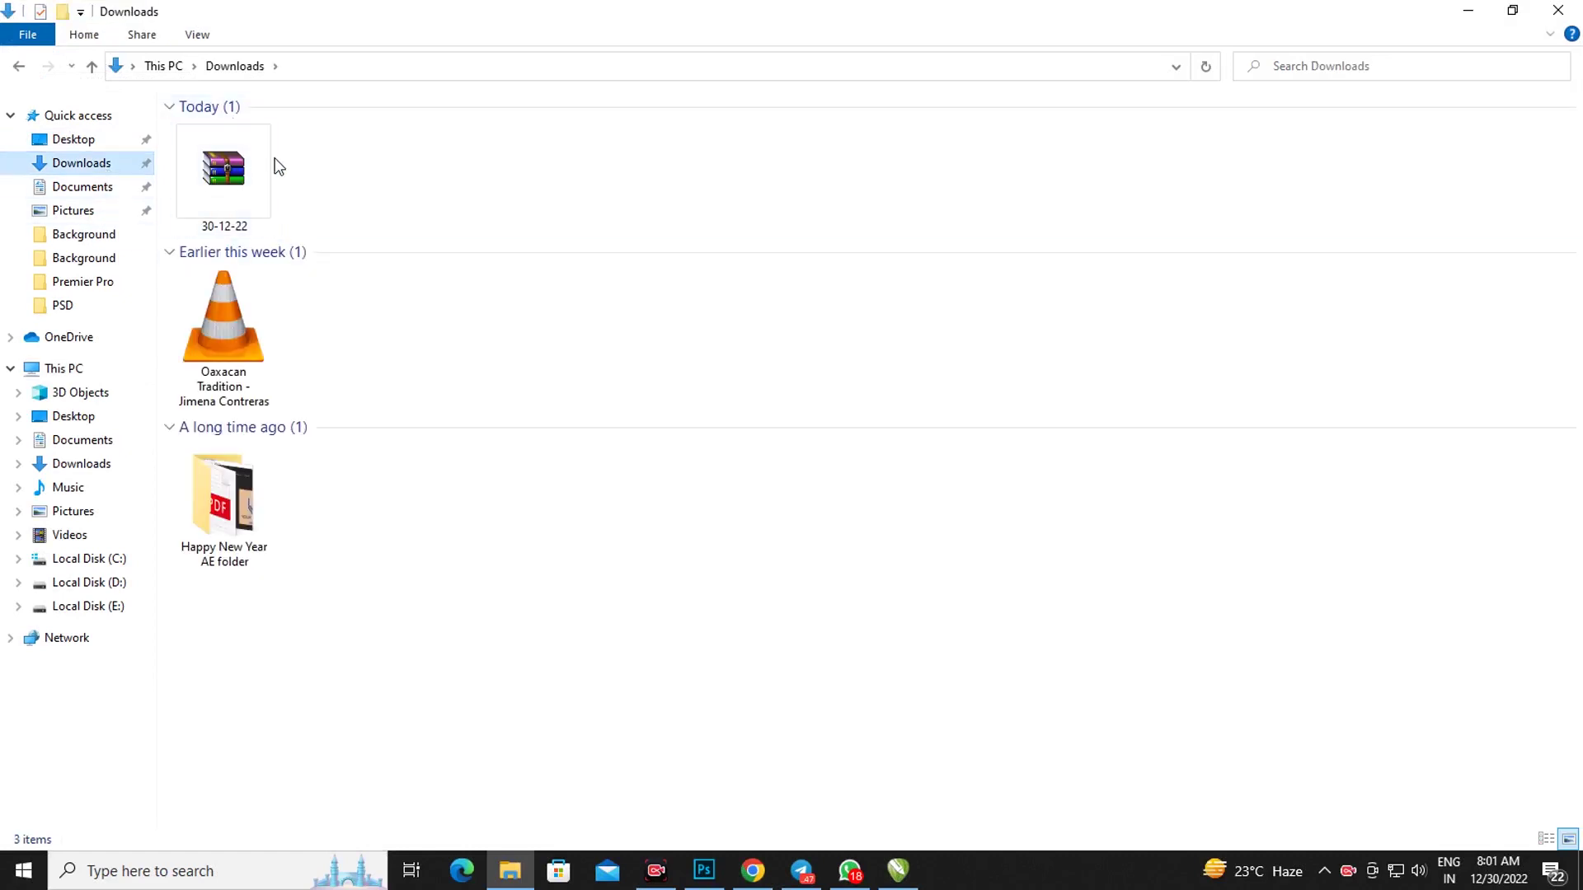
pyautogui.click(234, 166)
# - Extract 30-12-22 here, entering the archive password, to get PSD files 3 and 2 (4)
pyautogui.rightClick(239, 171)
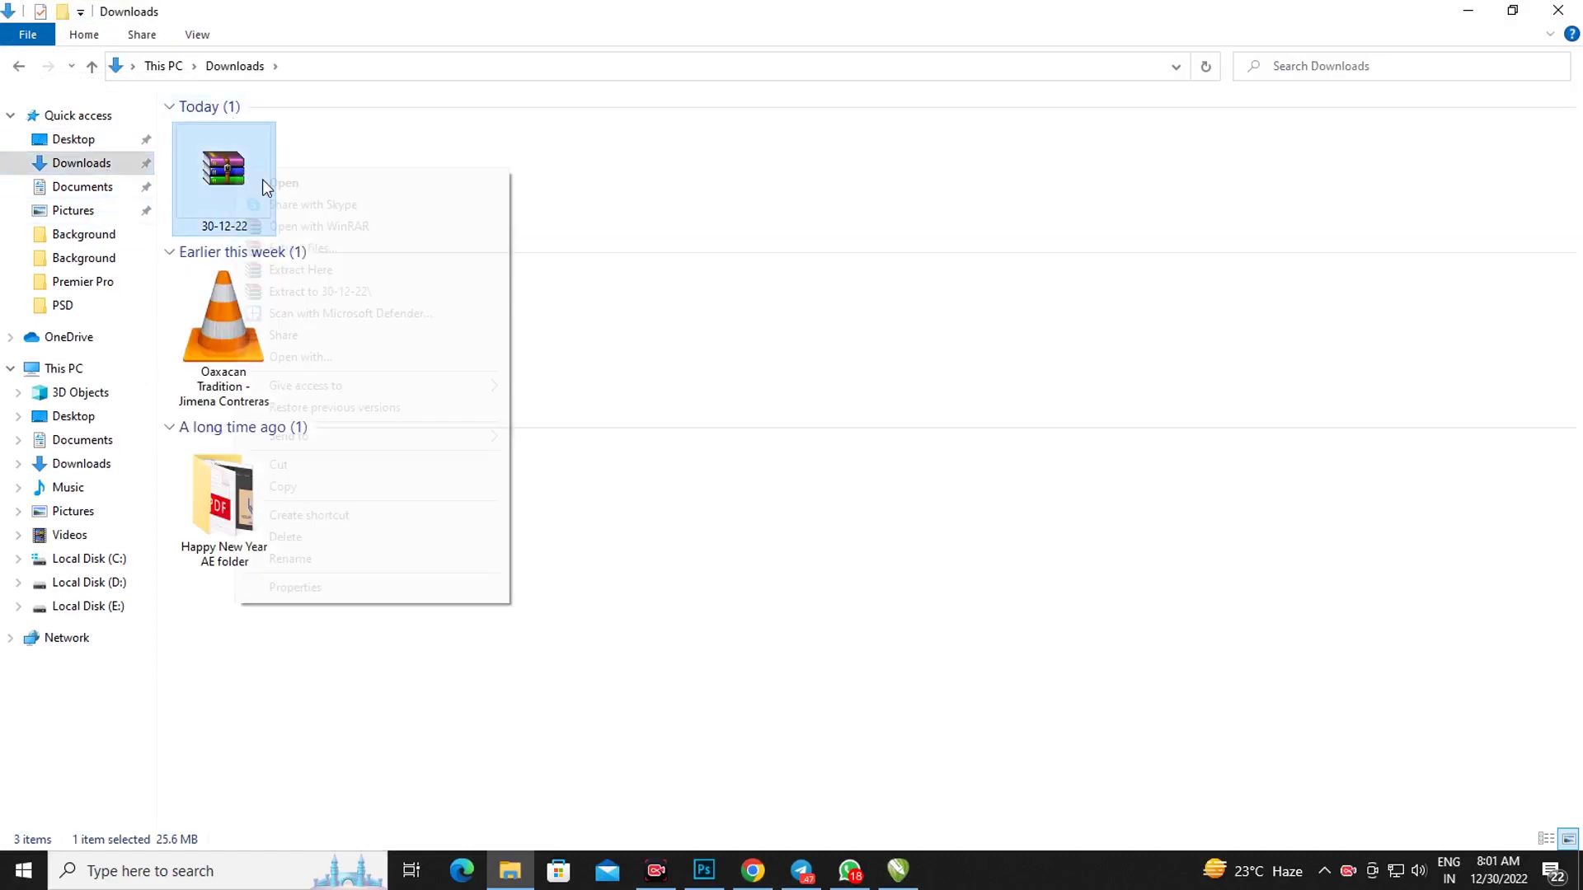
pyautogui.click(315, 274)
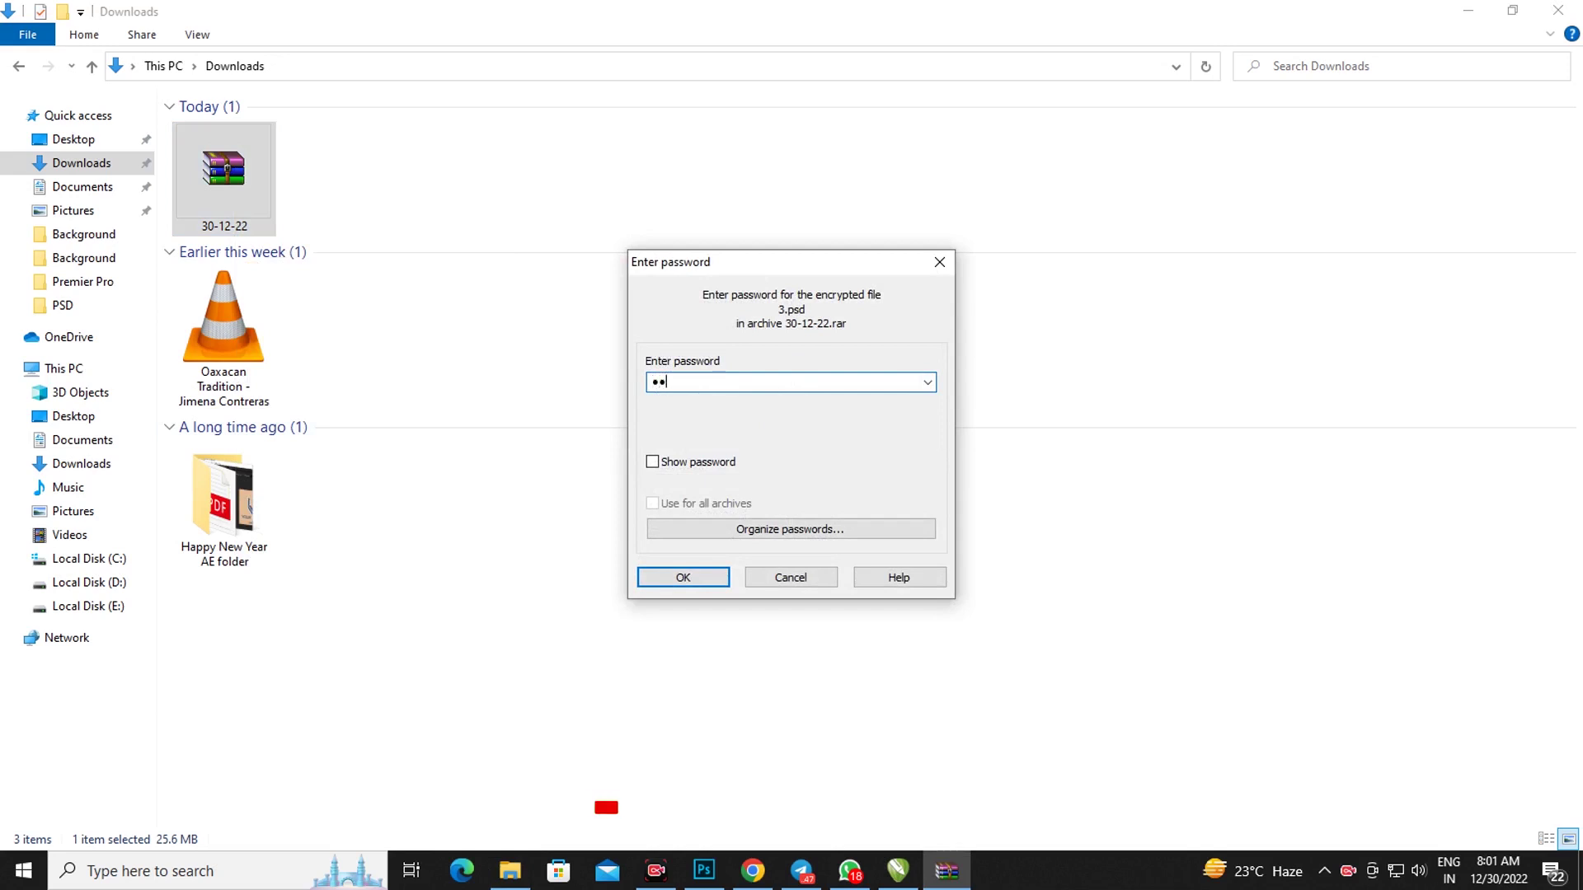
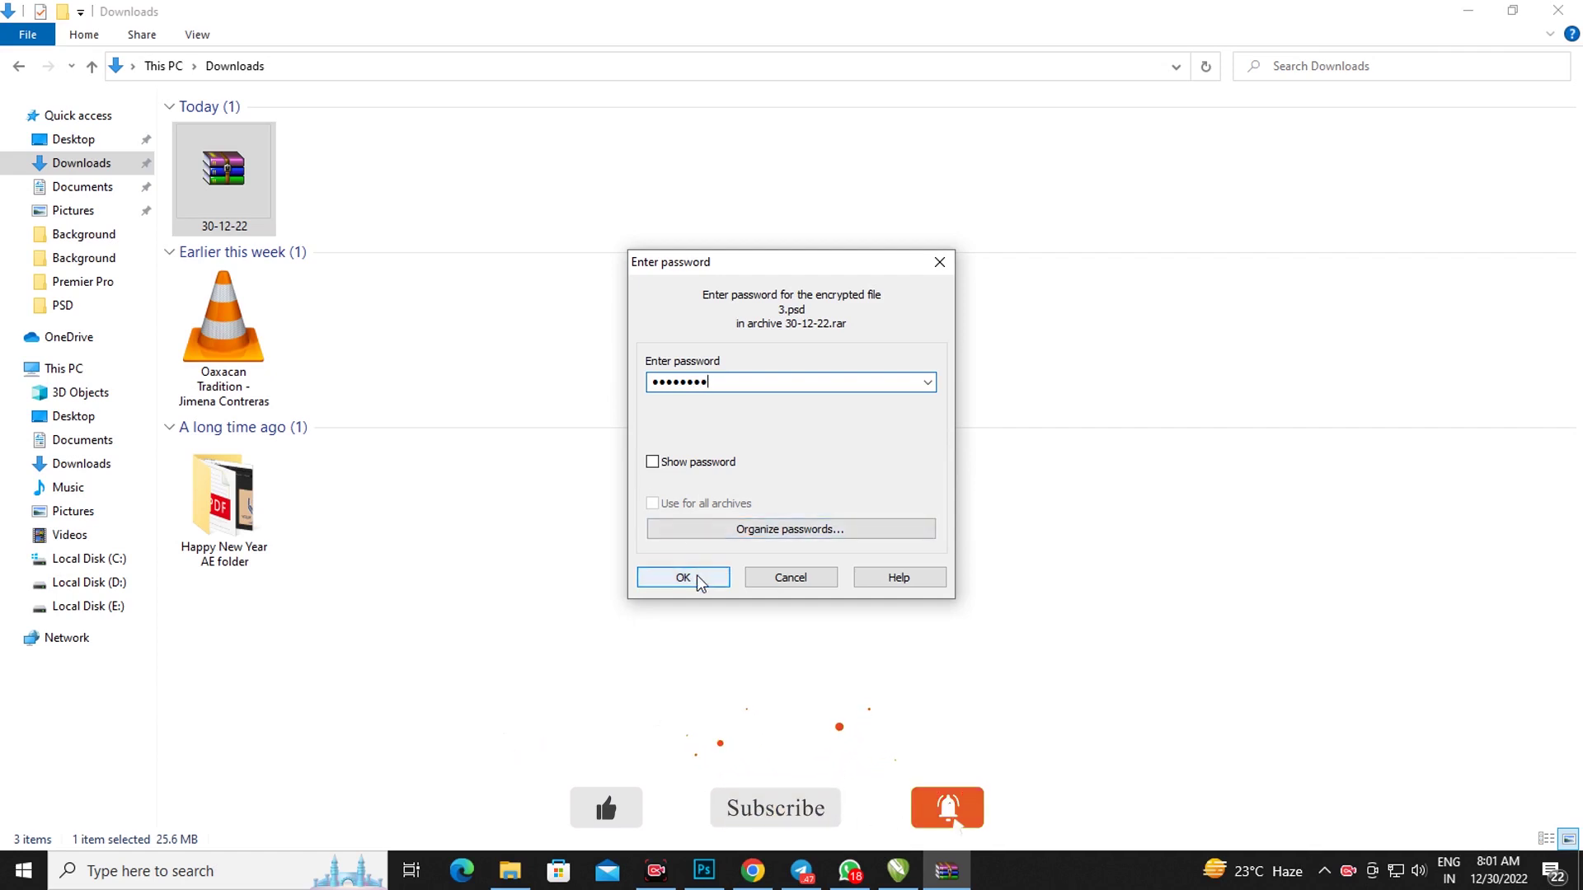
pyautogui.click(699, 579)
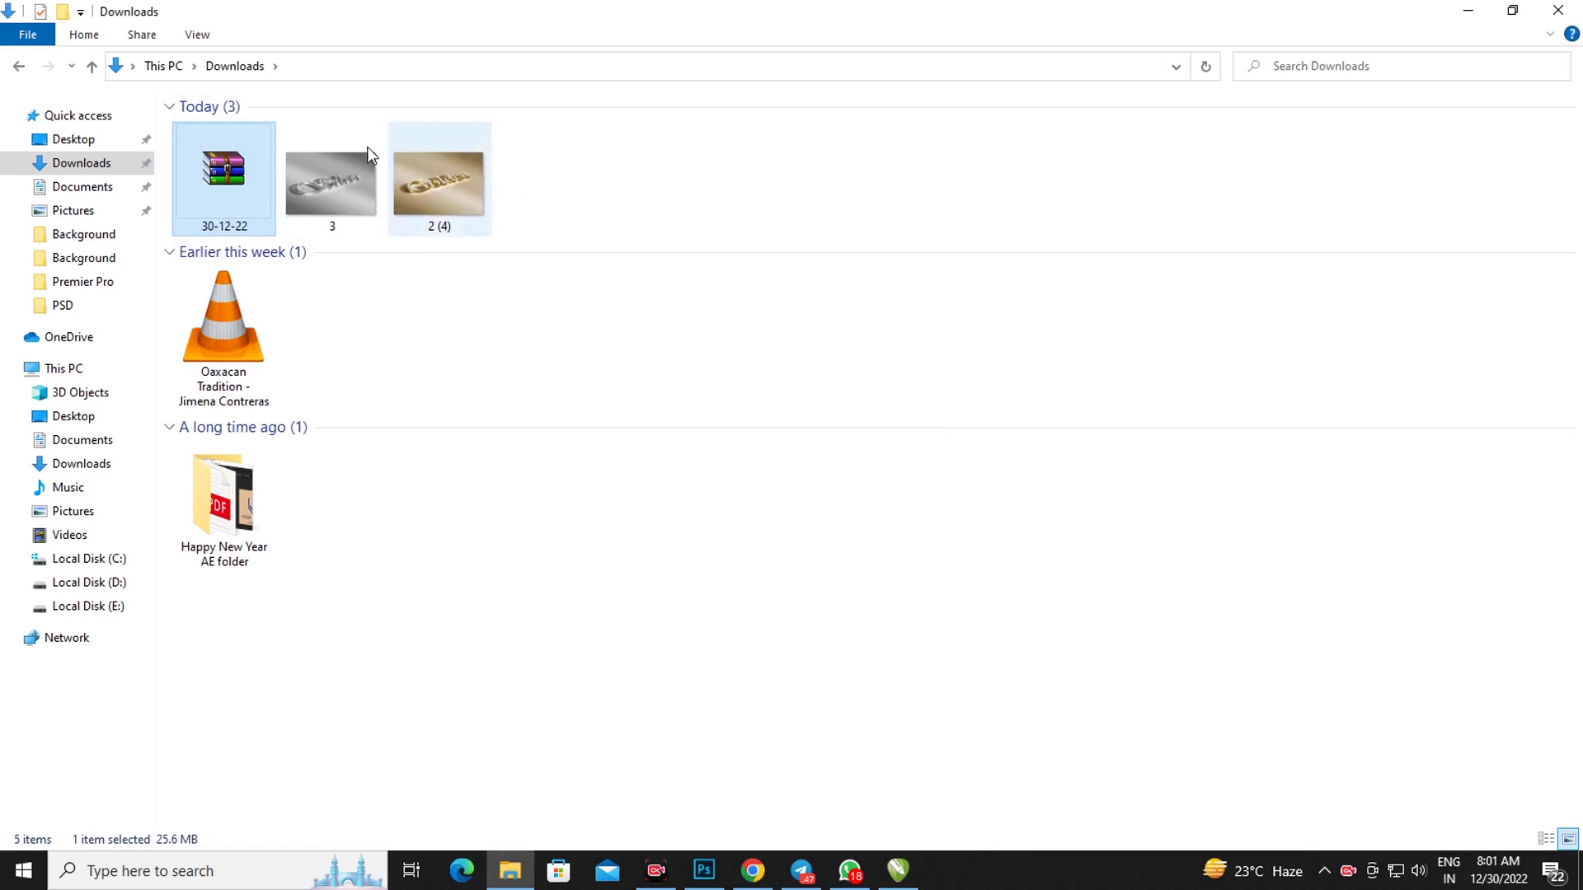
# - Drag 2 (4).psd from Explorer into Photoshop to open the golden 3D text mockup
pyautogui.moveTo(441, 210)
pyautogui.mouseDown()
pyautogui.moveTo(814, 688)
pyautogui.moveTo(712, 873)
pyautogui.moveTo(725, 576)
pyautogui.mouseUp()
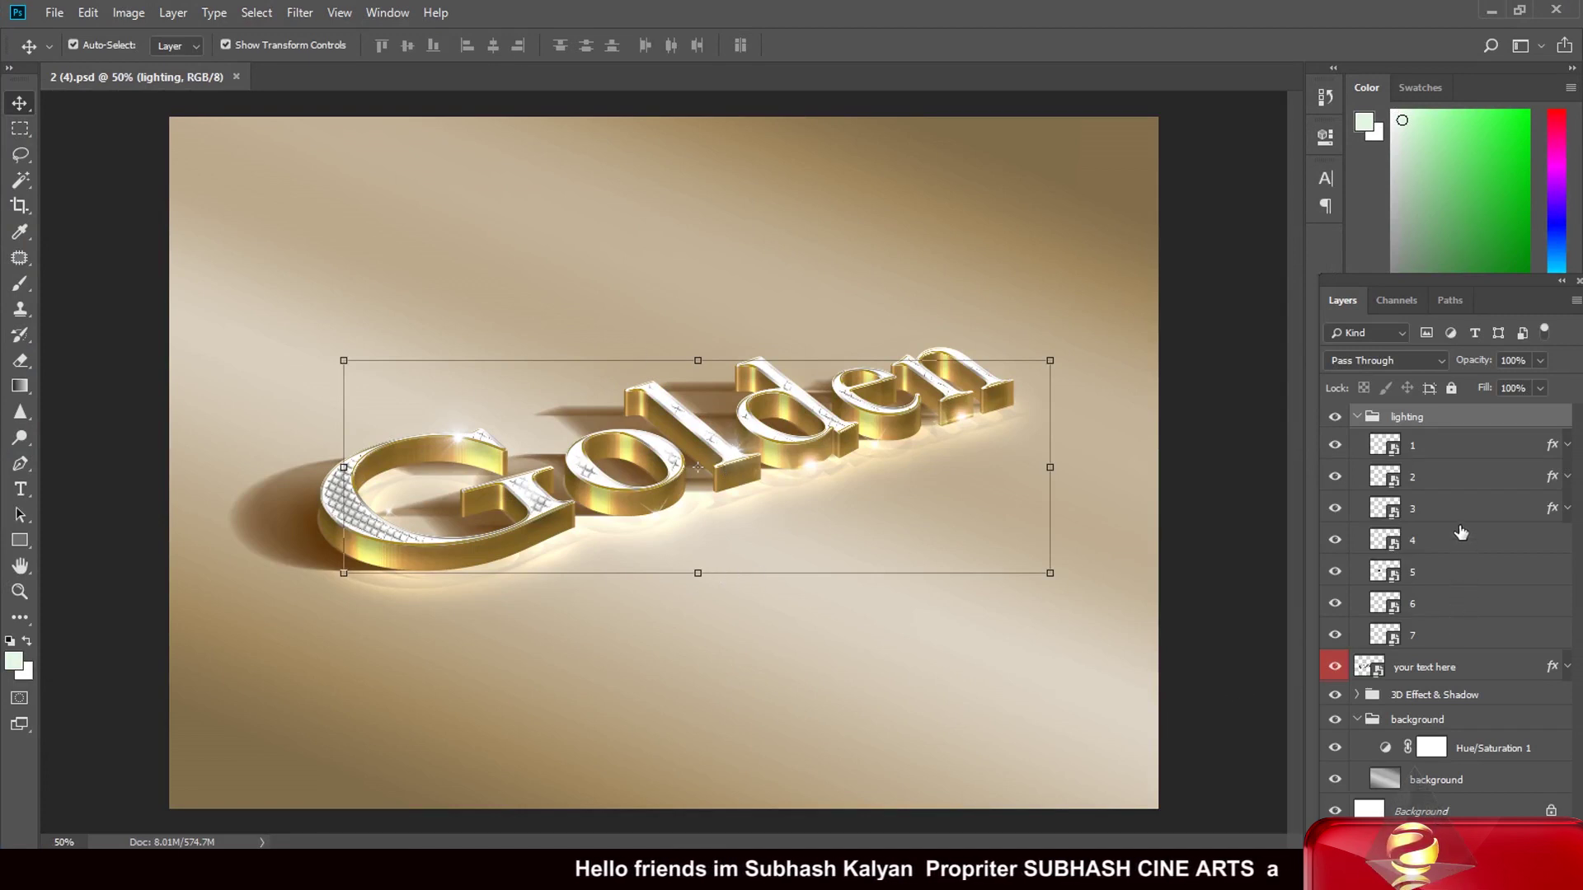
# - Open the 'your text here' smart object and replace the Golden text with Subhash
pyautogui.doubleClick(1374, 668)
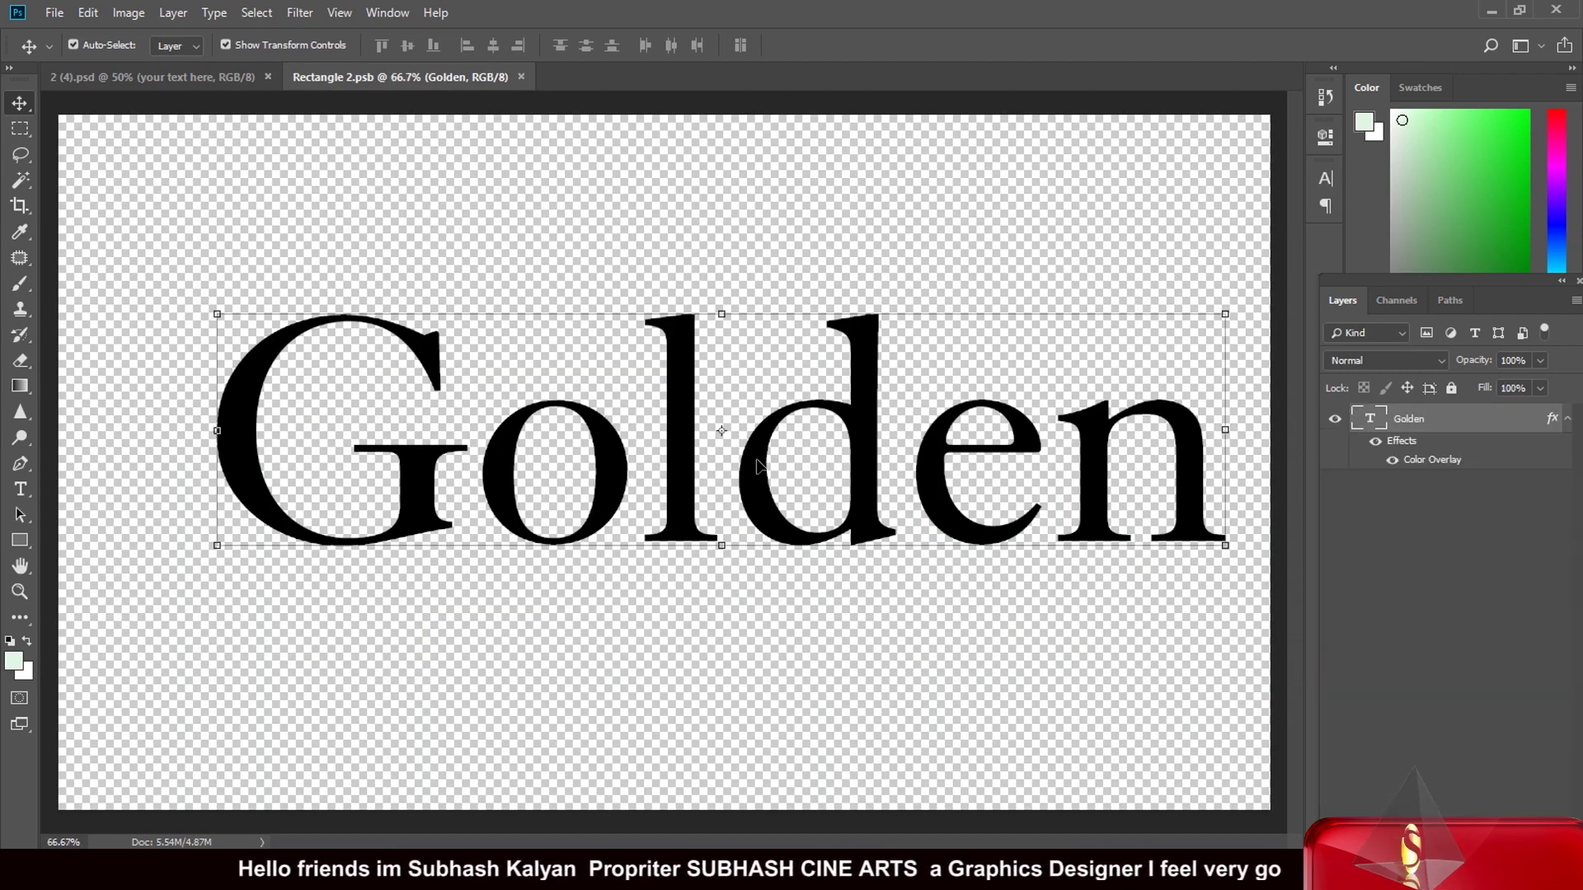
pyautogui.doubleClick(1369, 420)
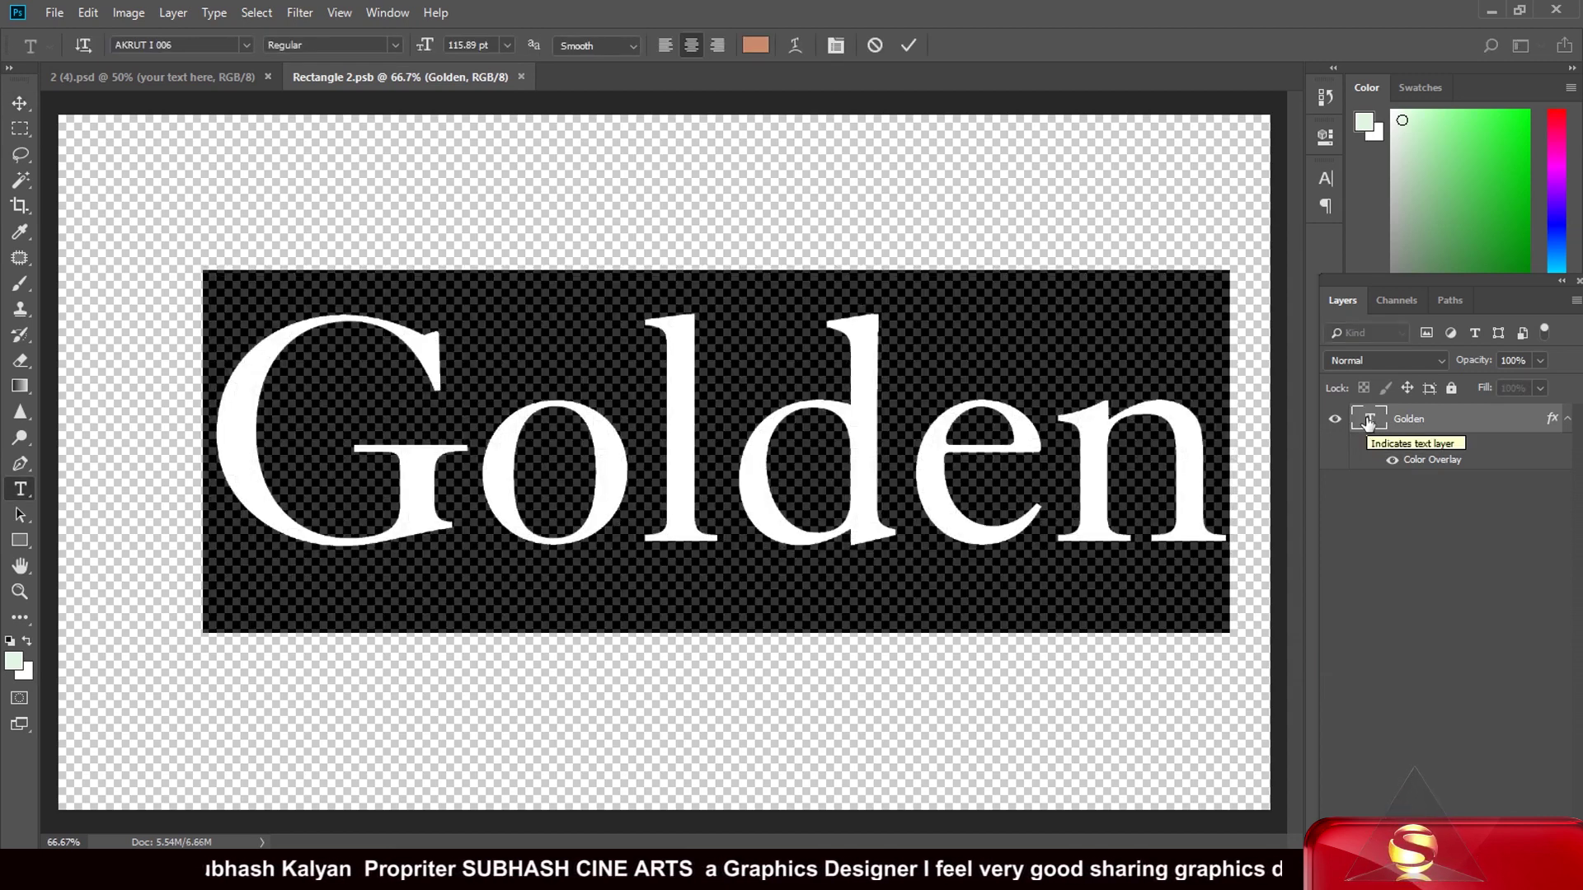
pyautogui.write('S')
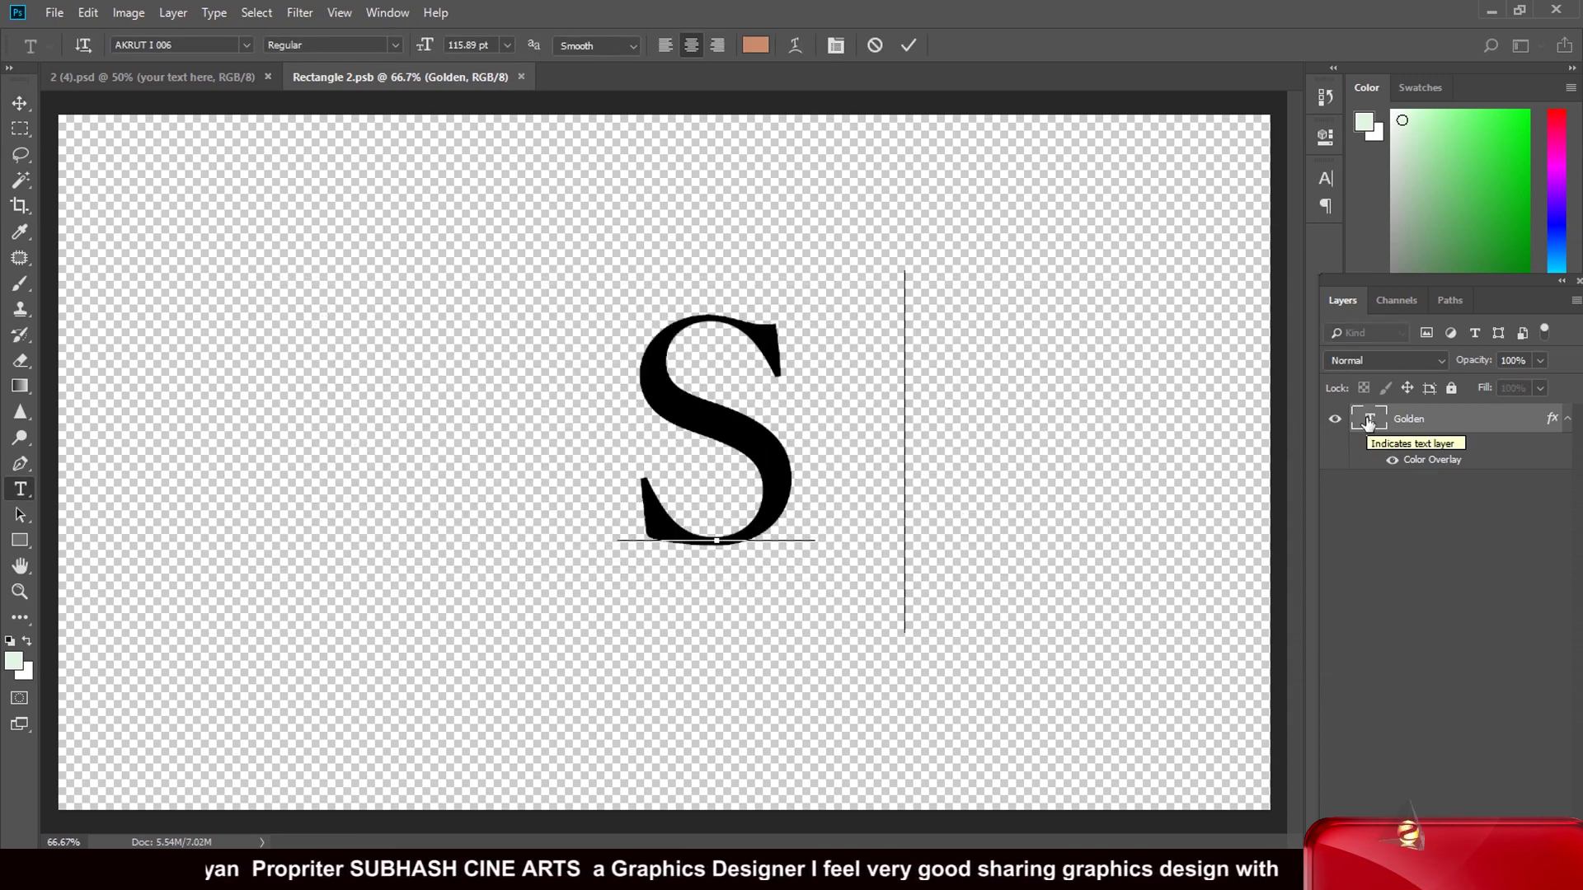
pyautogui.write('ubhash')
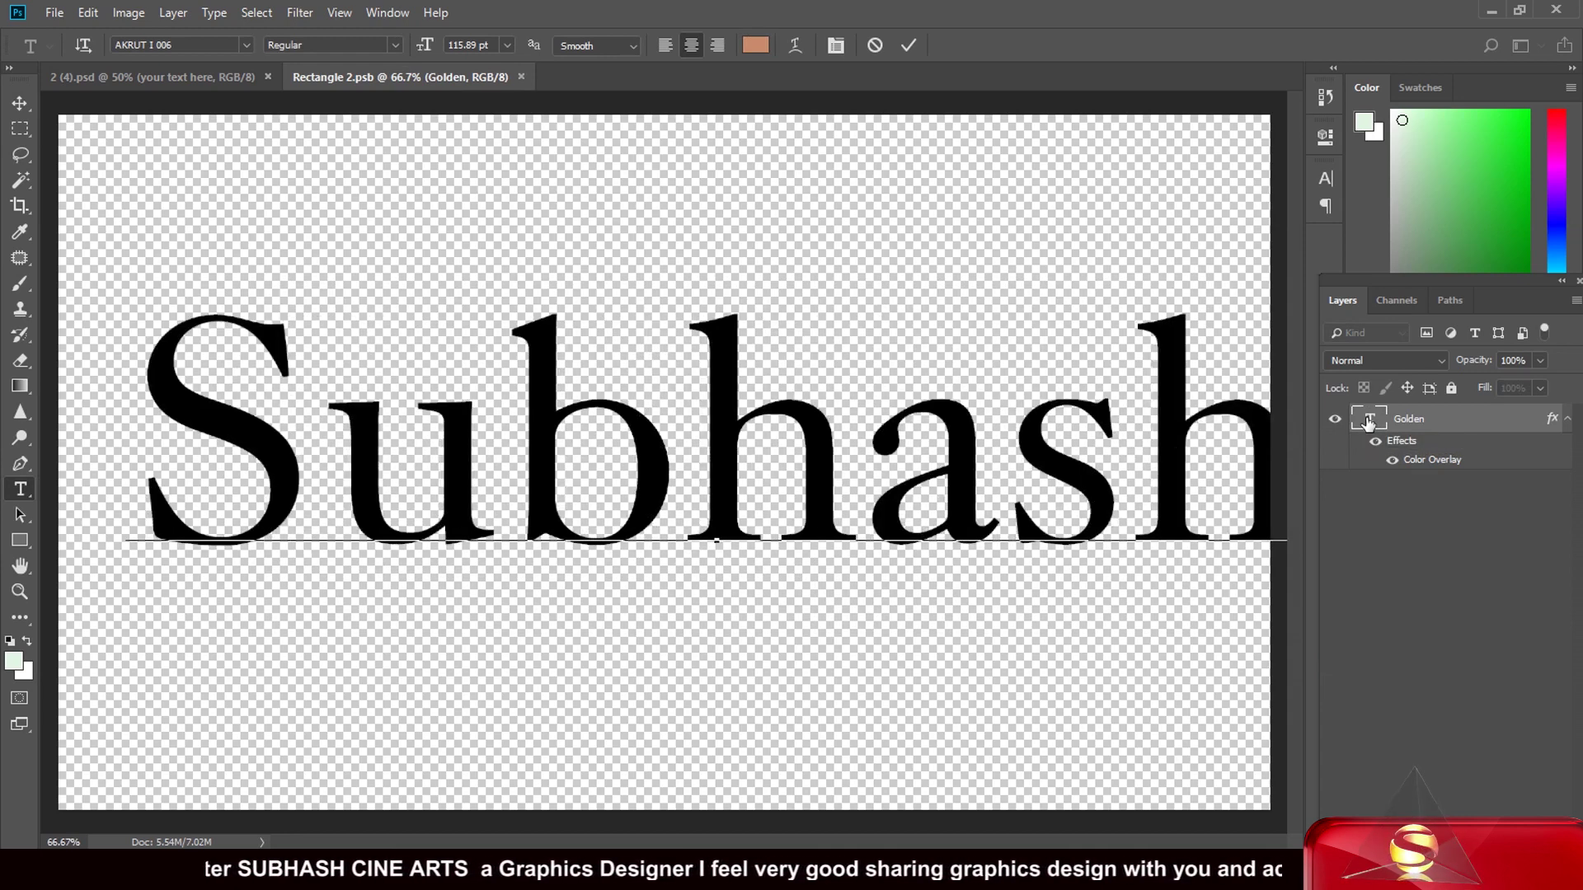
pyautogui.click(23, 106)
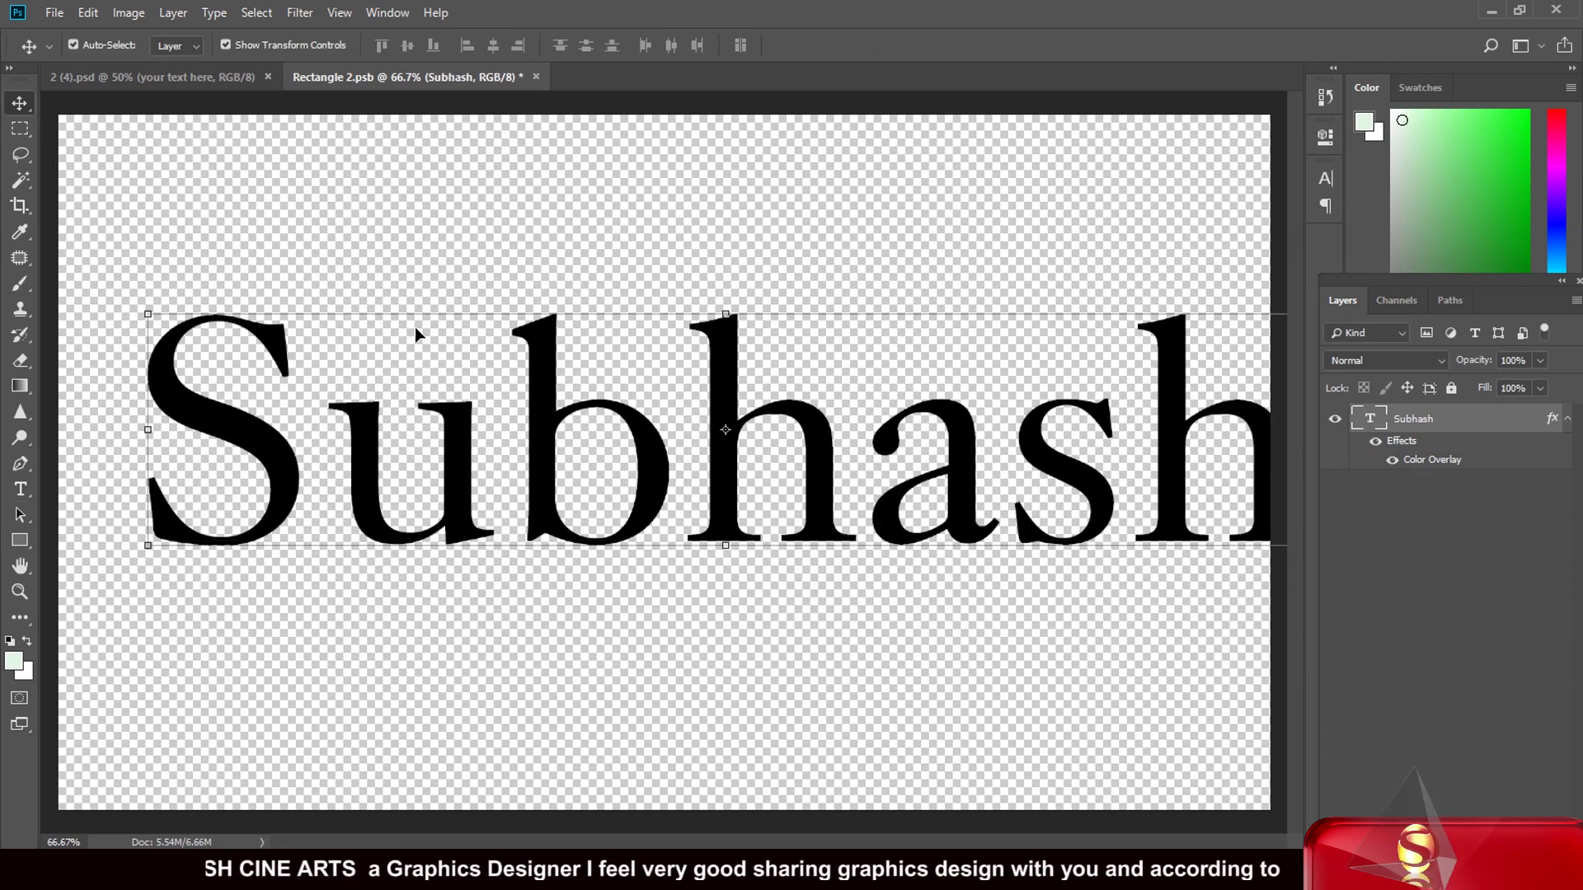
# - Scale the Subhash text down slightly and move it to the canvas centre
pyautogui.hotkey('ctrl', 't')
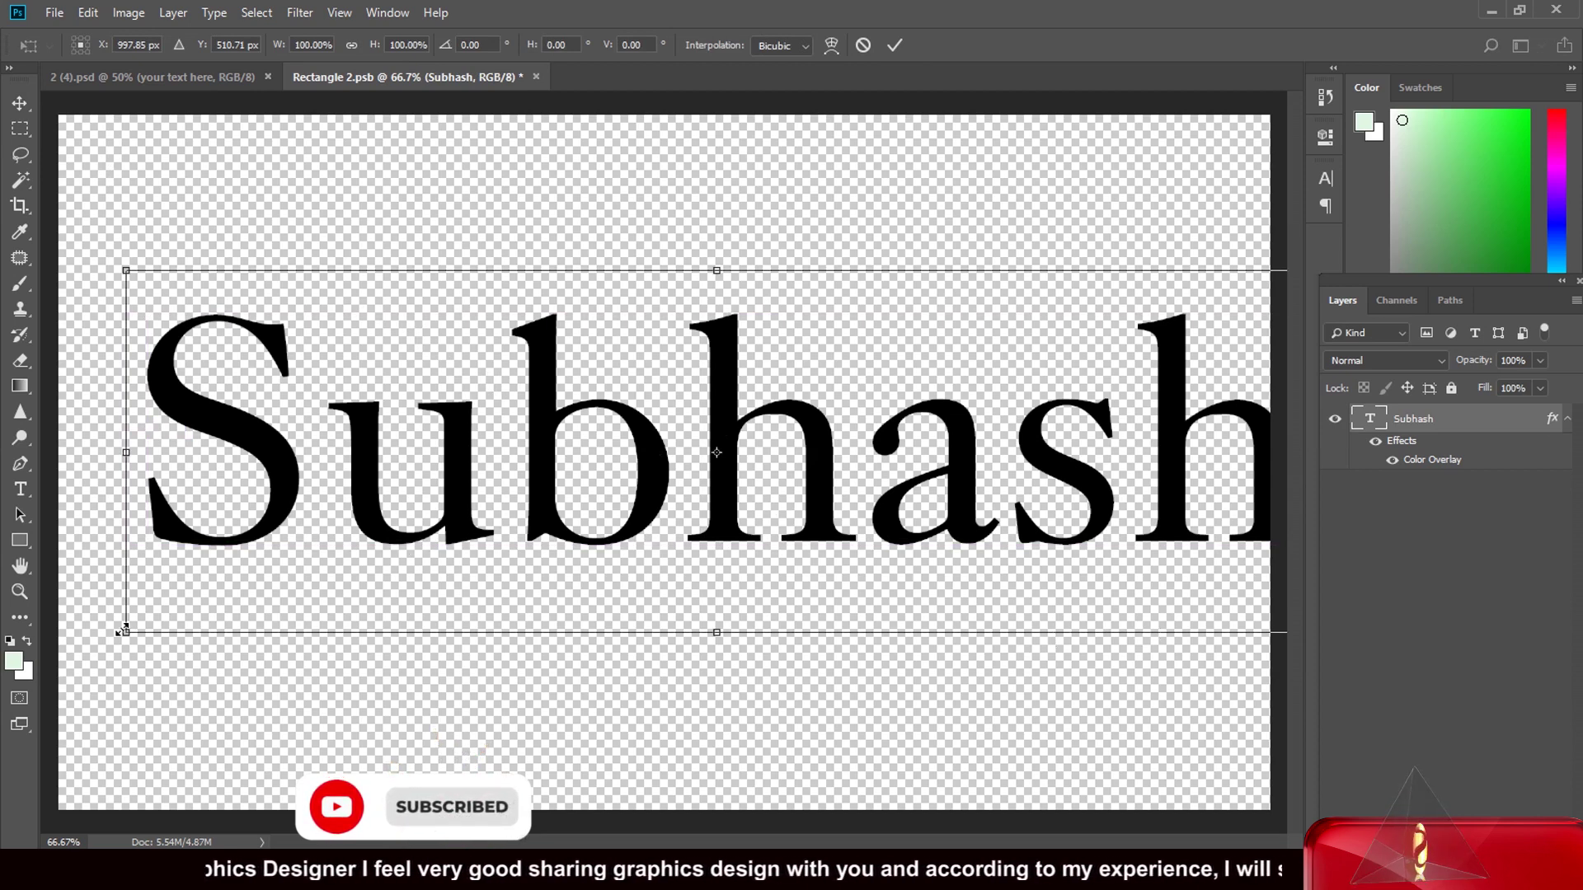
pyautogui.moveTo(125, 630); pyautogui.dragTo(434, 536)
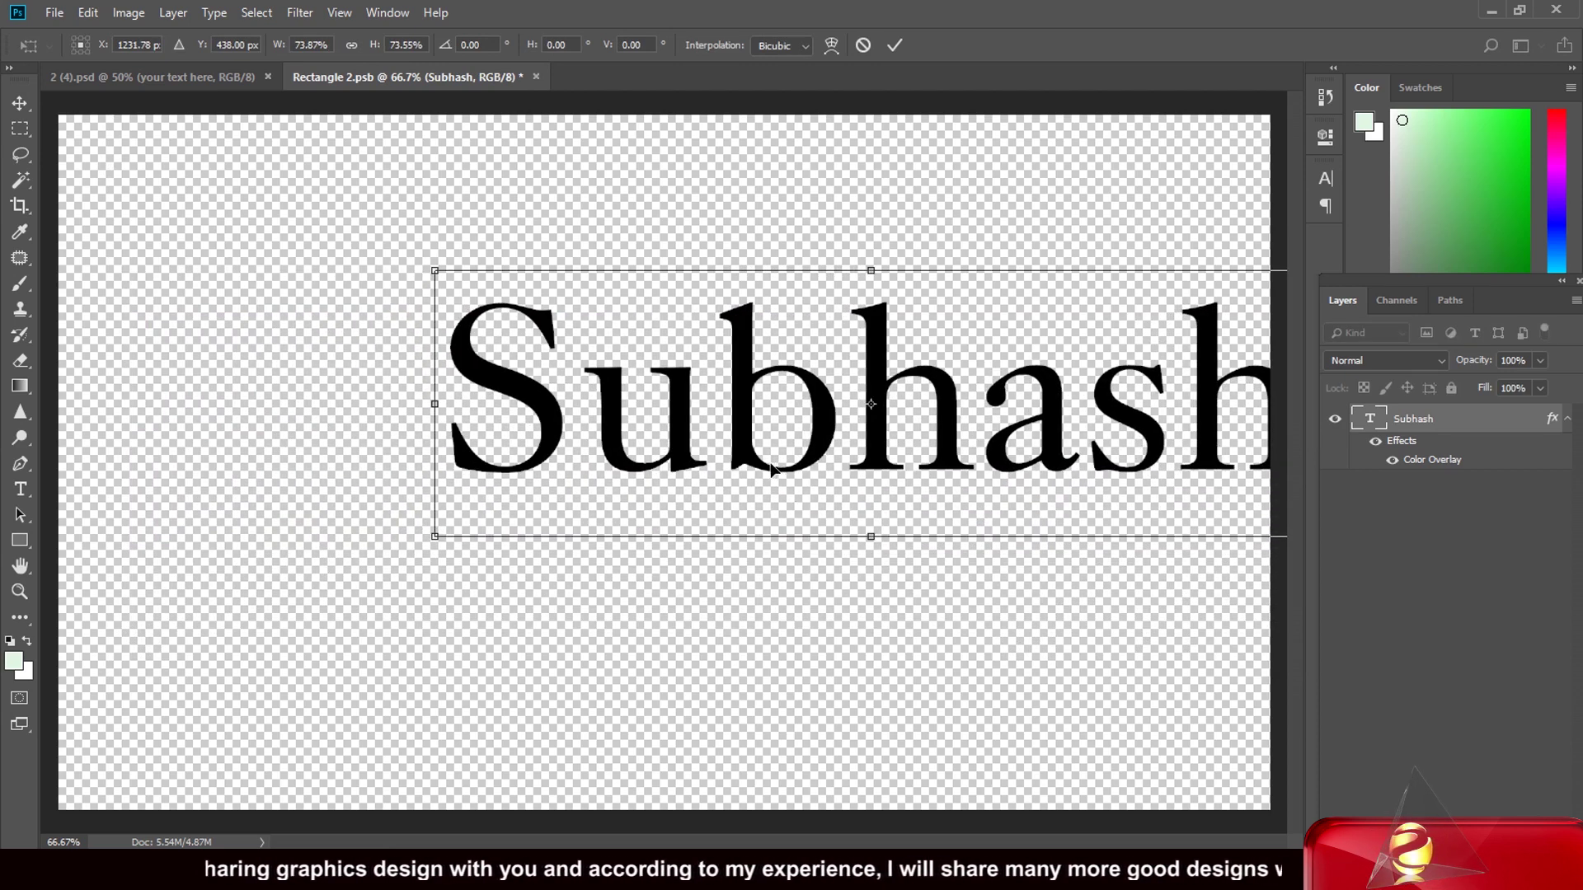
pyautogui.moveTo(767, 468)
pyautogui.mouseDown()
pyautogui.moveTo(552, 484)
pyautogui.moveTo(589, 499)
pyautogui.moveTo(573, 518)
pyautogui.mouseUp()
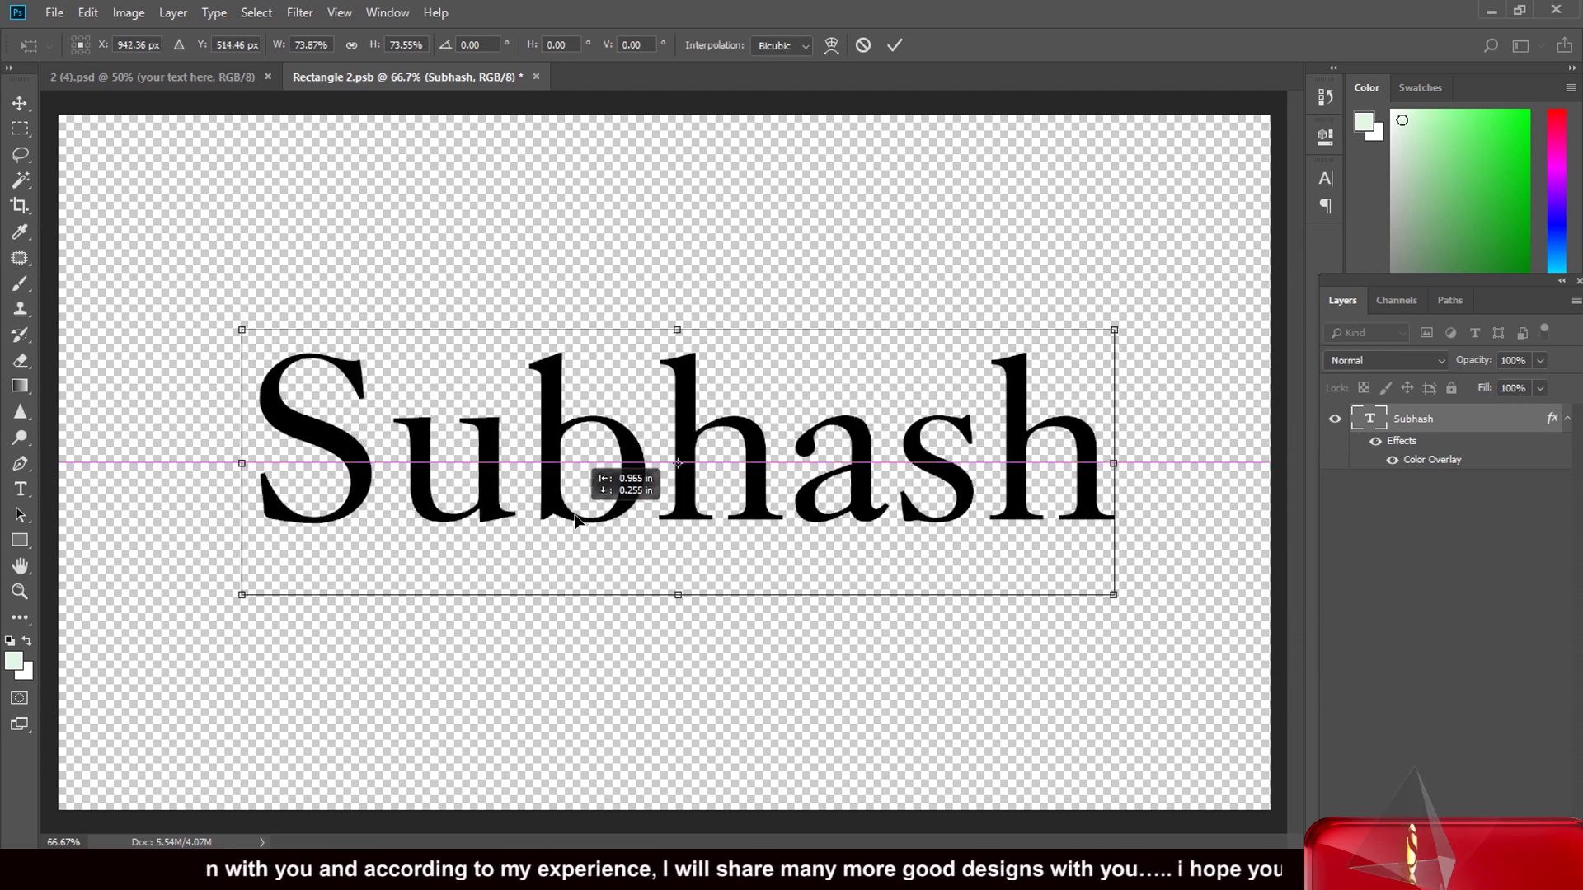
pyautogui.click(20, 103)
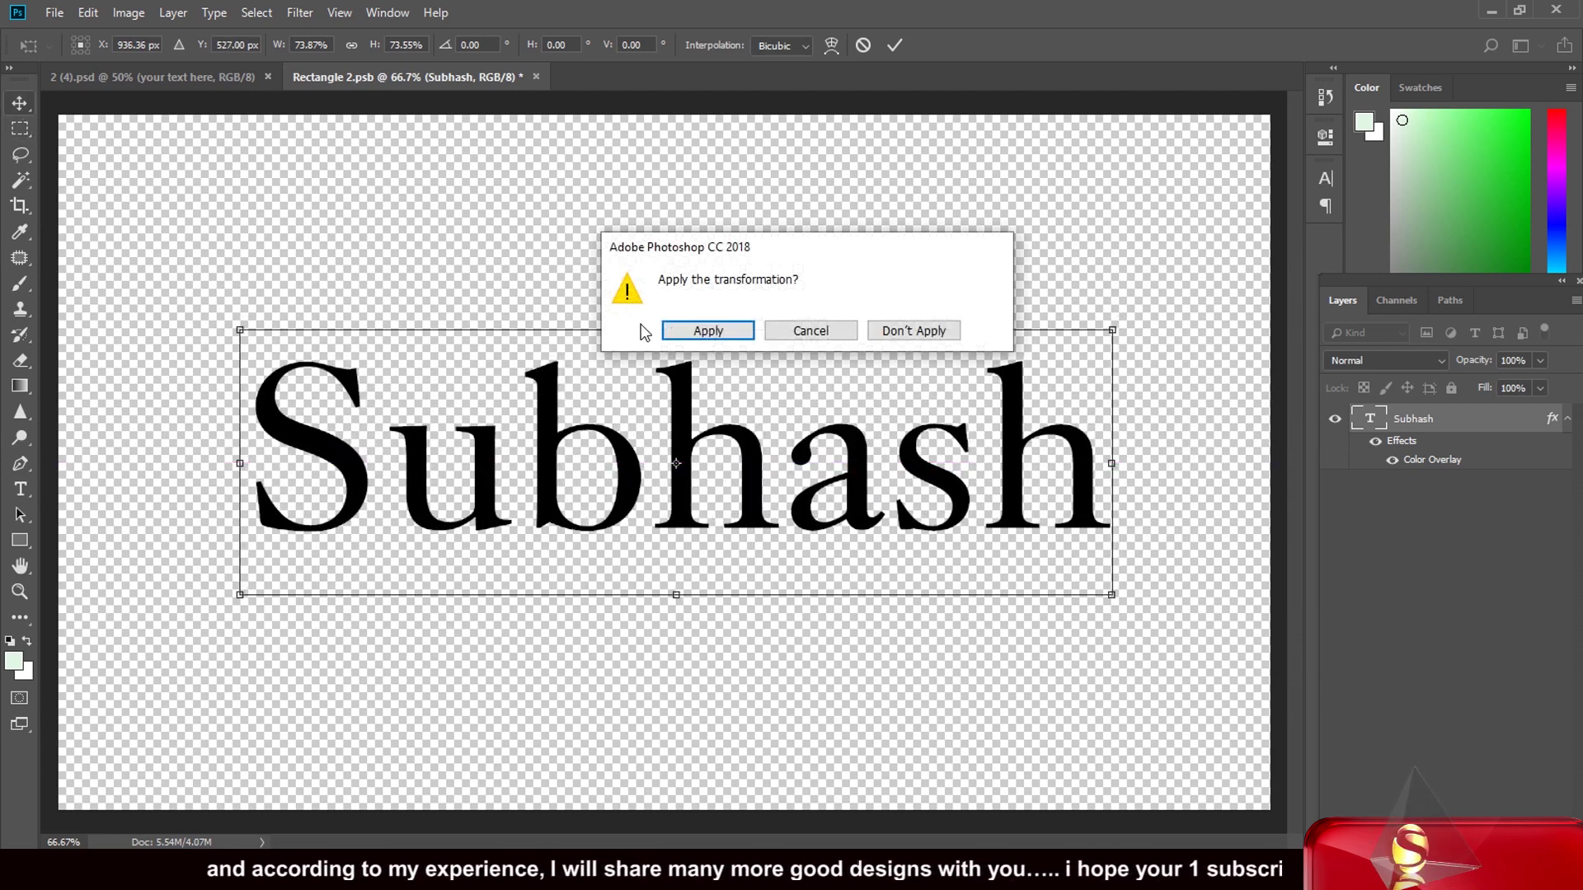
pyautogui.click(707, 332)
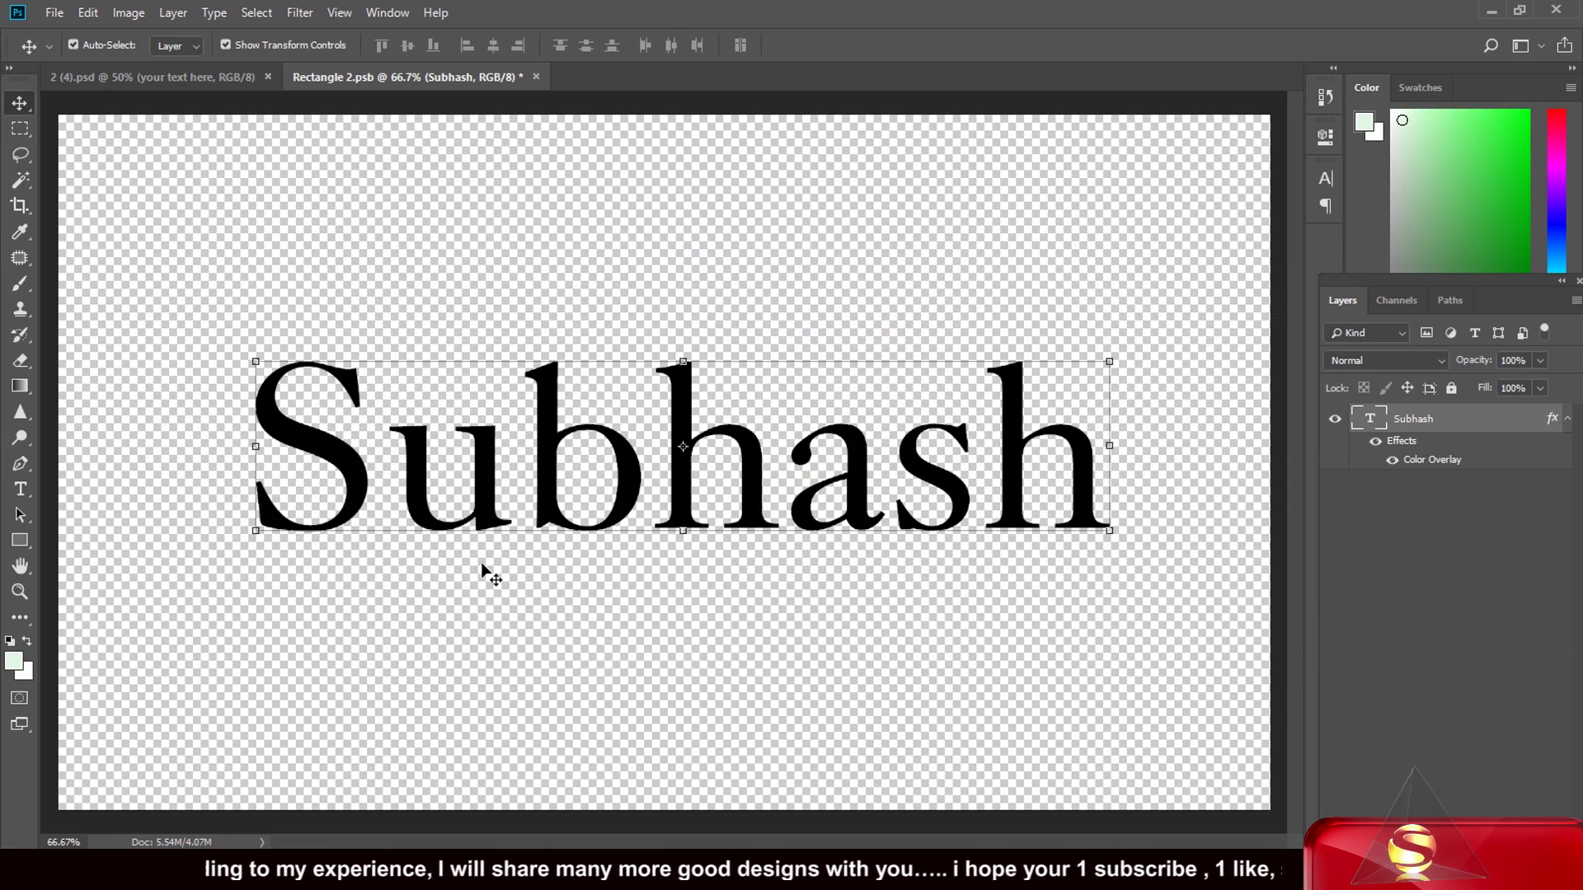
# - Set the Subhash text to the Akruti114 script font with Smooth anti-aliasing
pyautogui.click(20, 489)
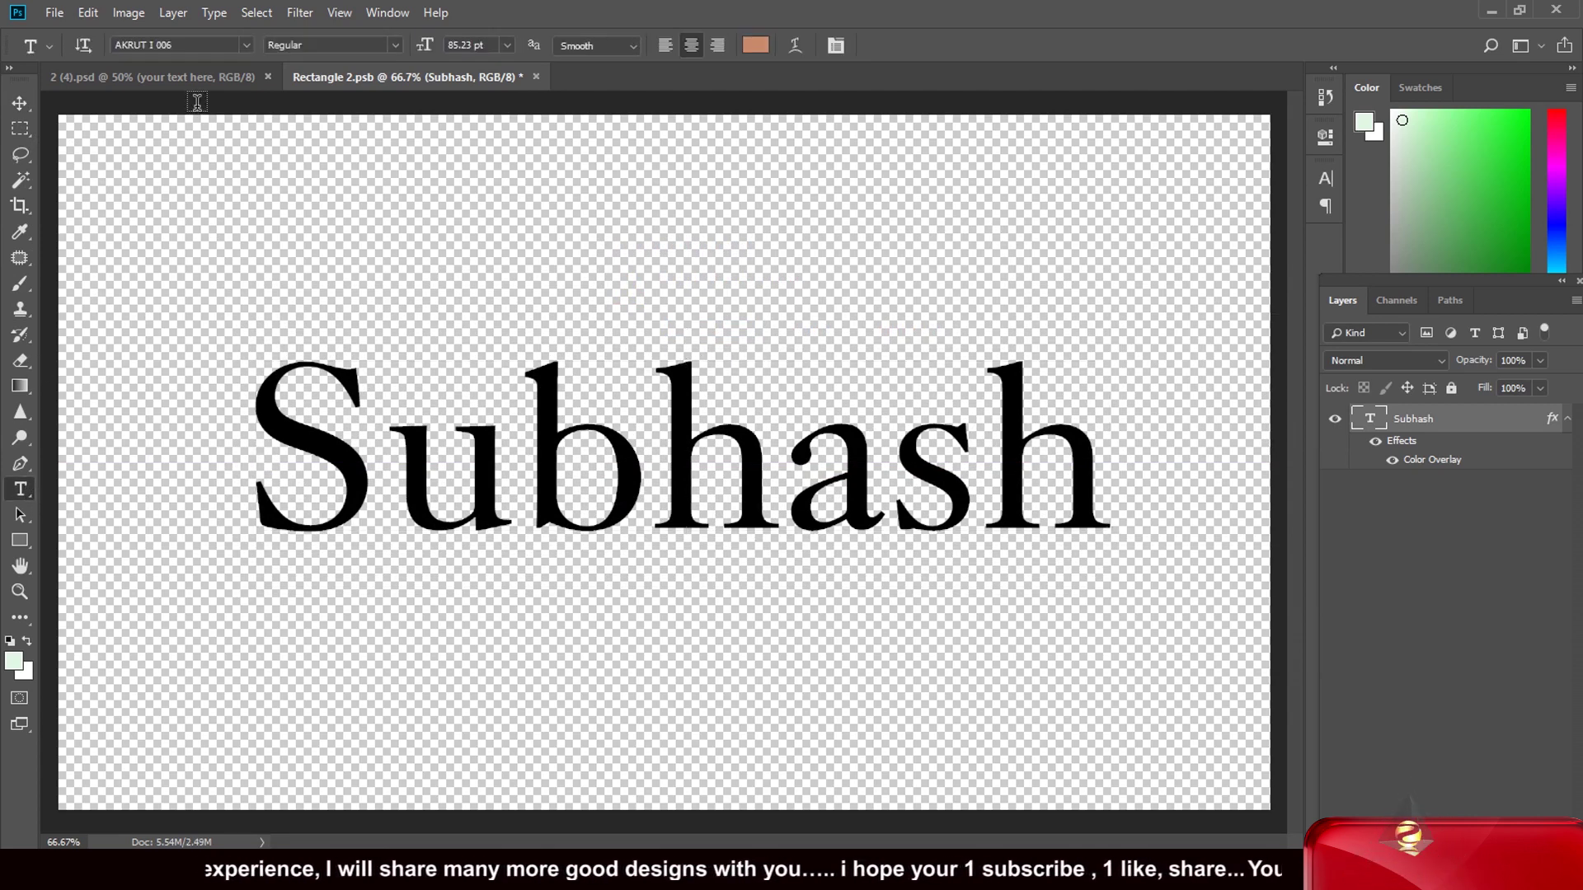
pyautogui.click(243, 45)
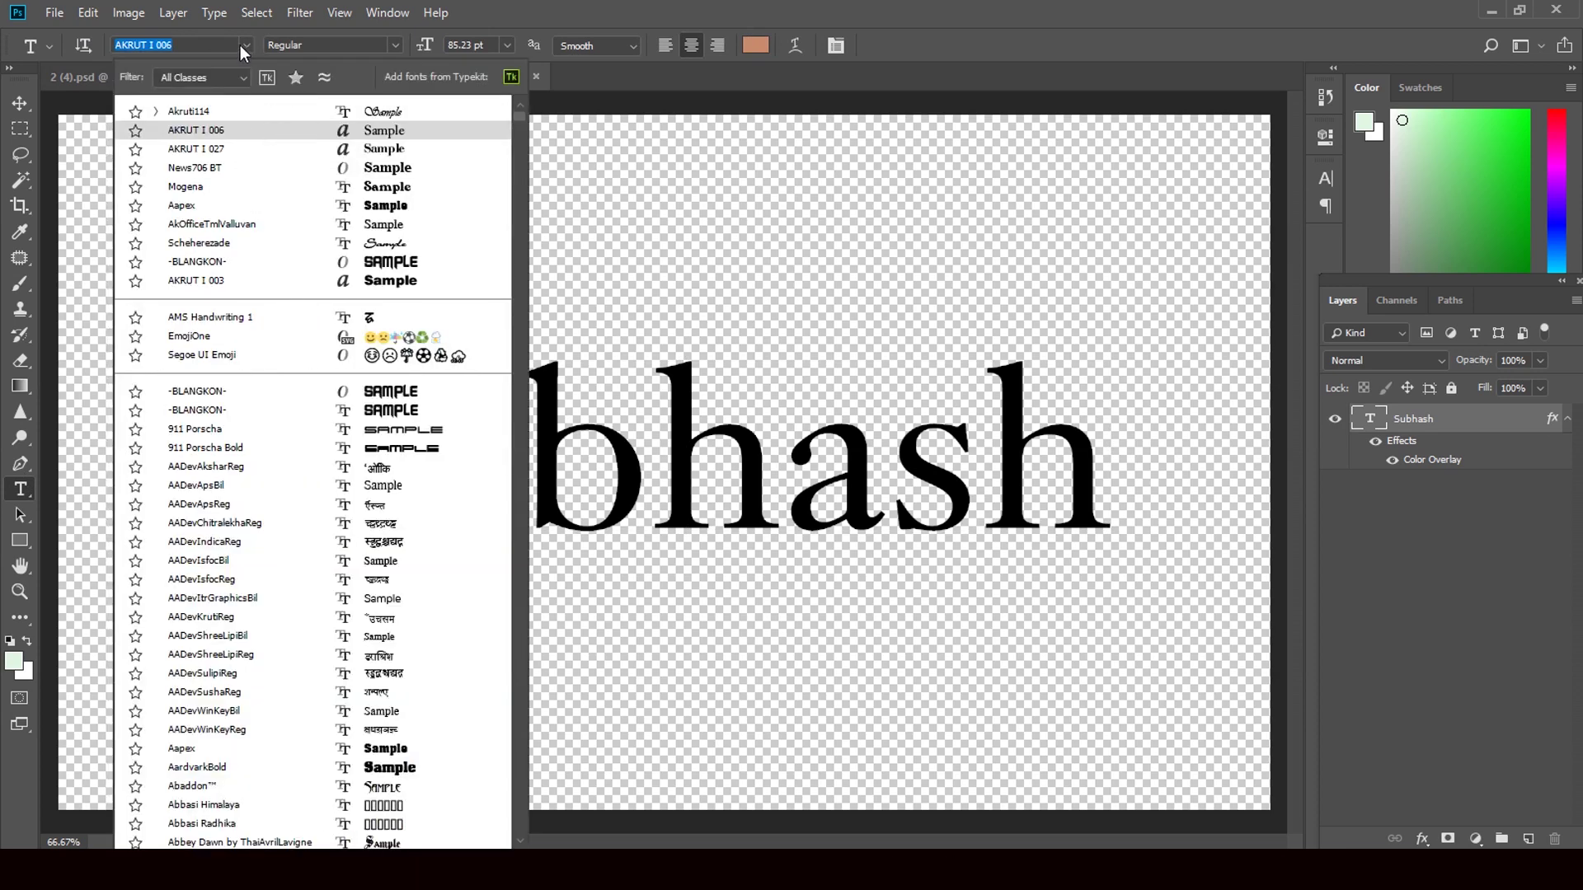
pyautogui.click(392, 116)
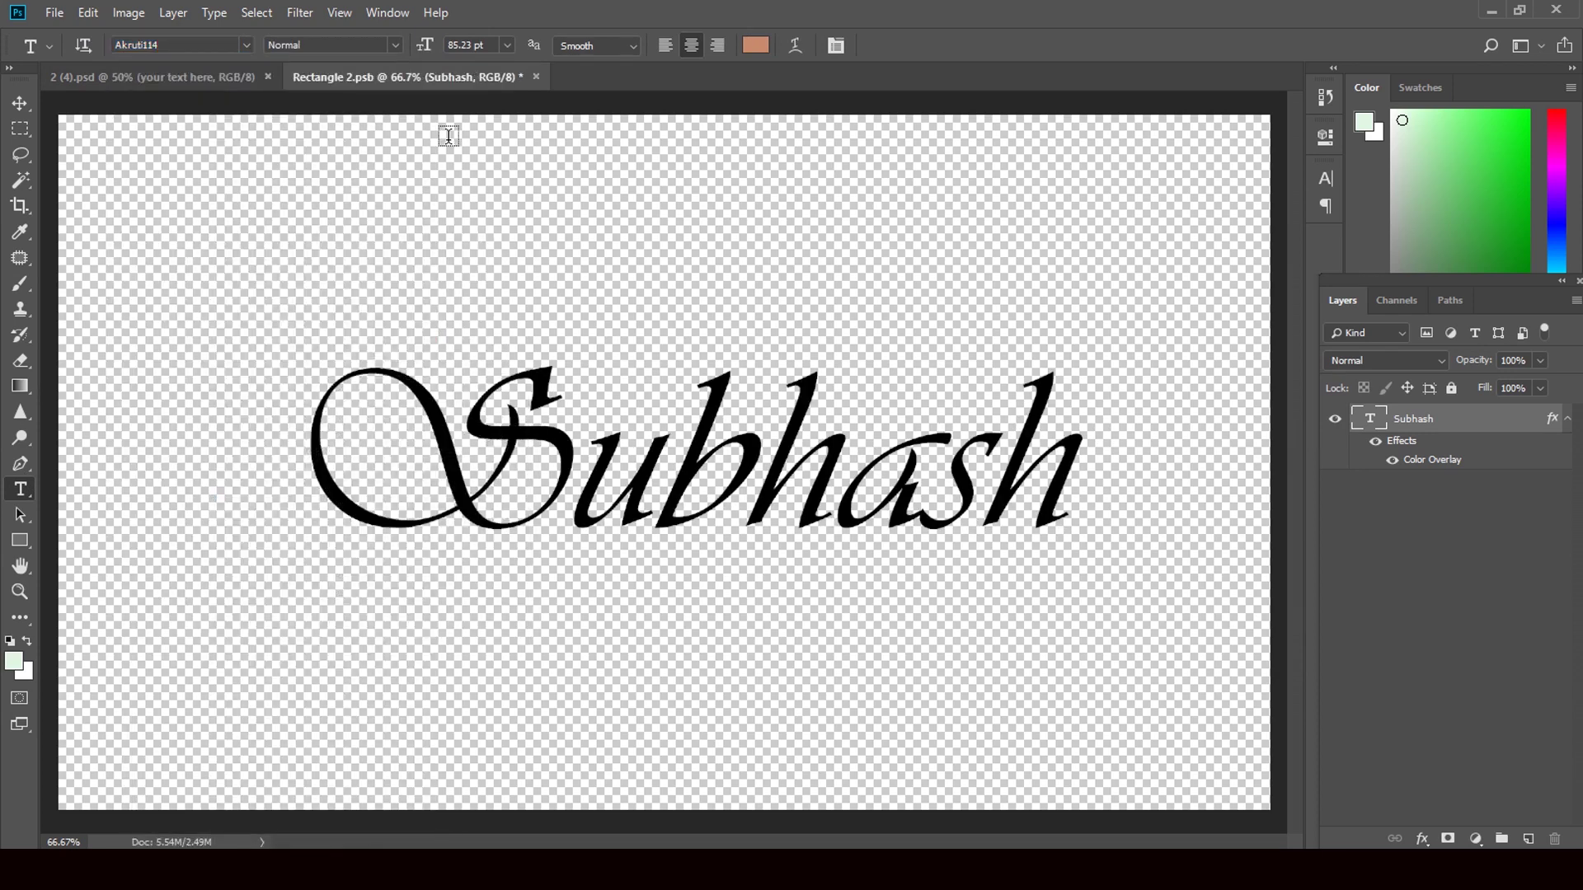
pyautogui.click(635, 49)
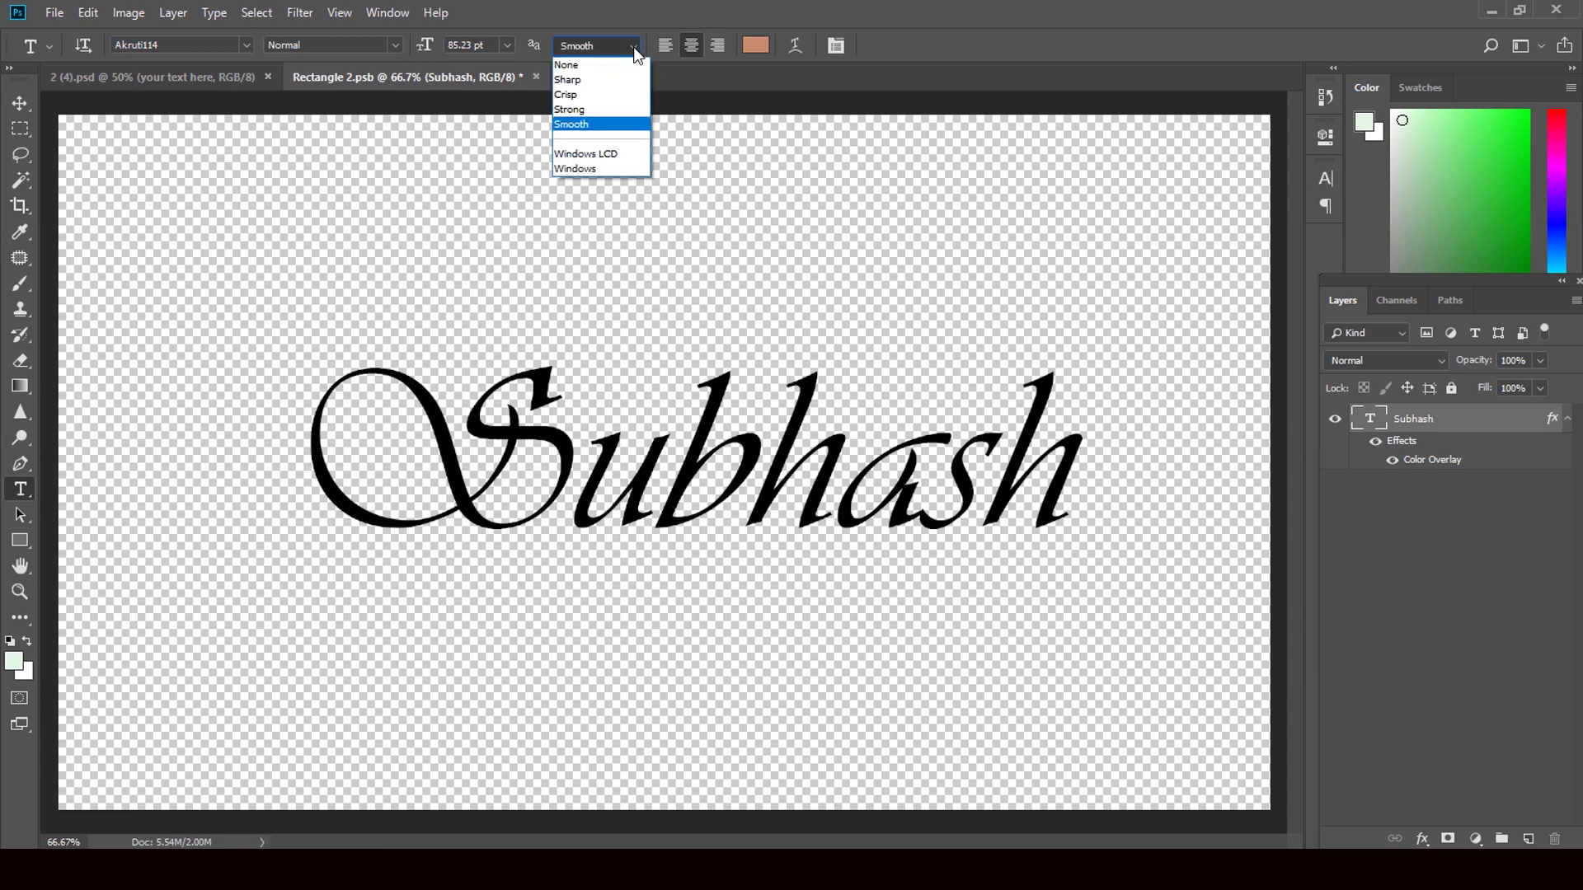
pyautogui.click(633, 50)
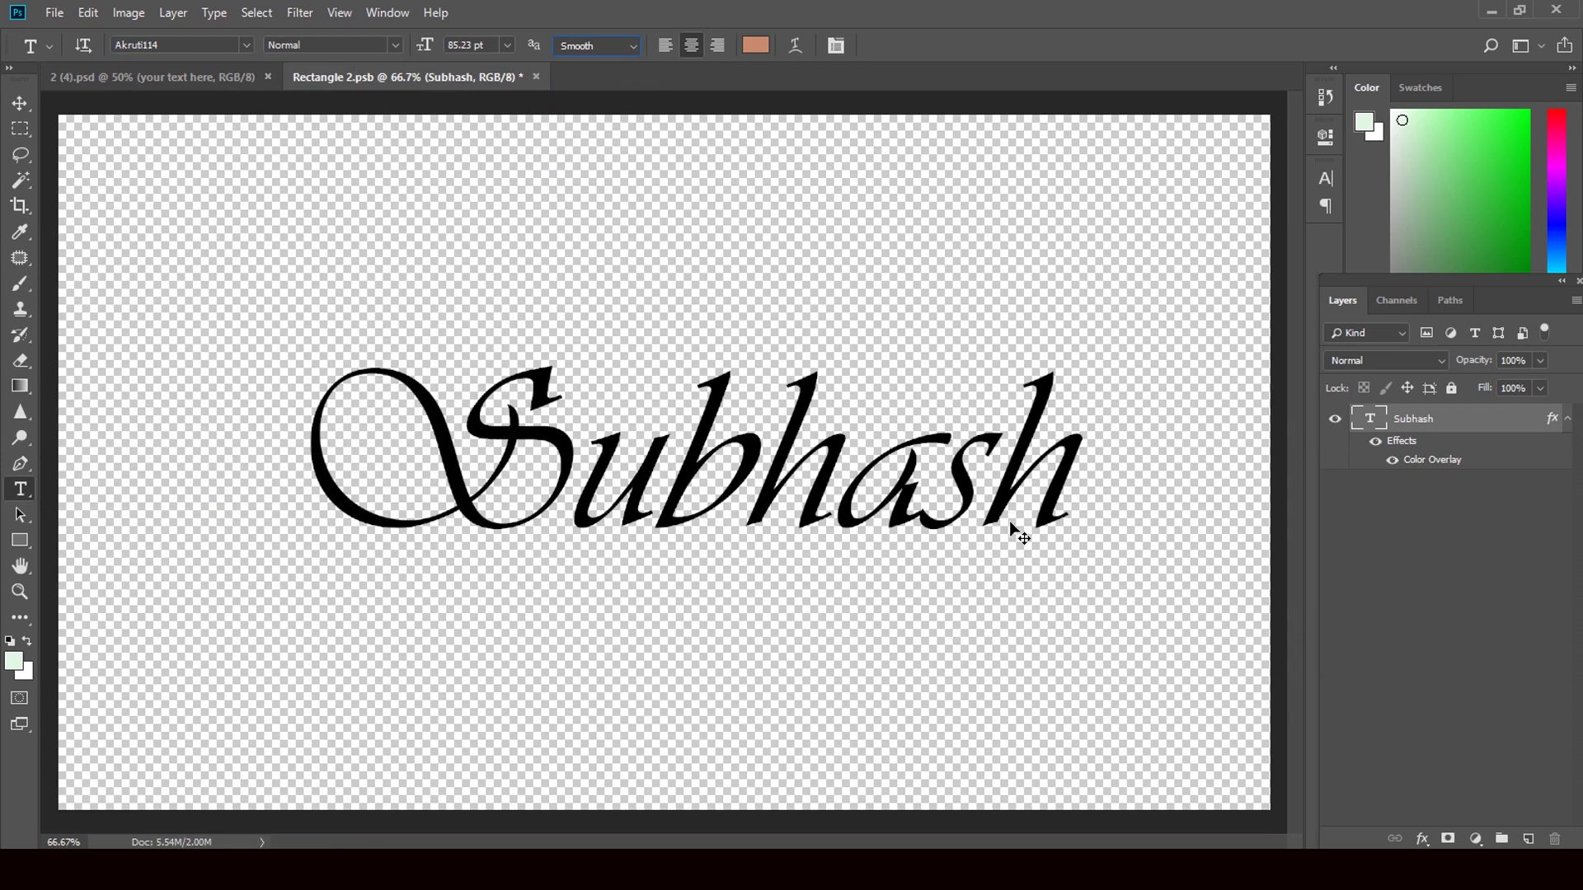
# - Enlarge the script text to about 118% so it spans the canvas middle
pyautogui.hotkey('ctrl', 't')
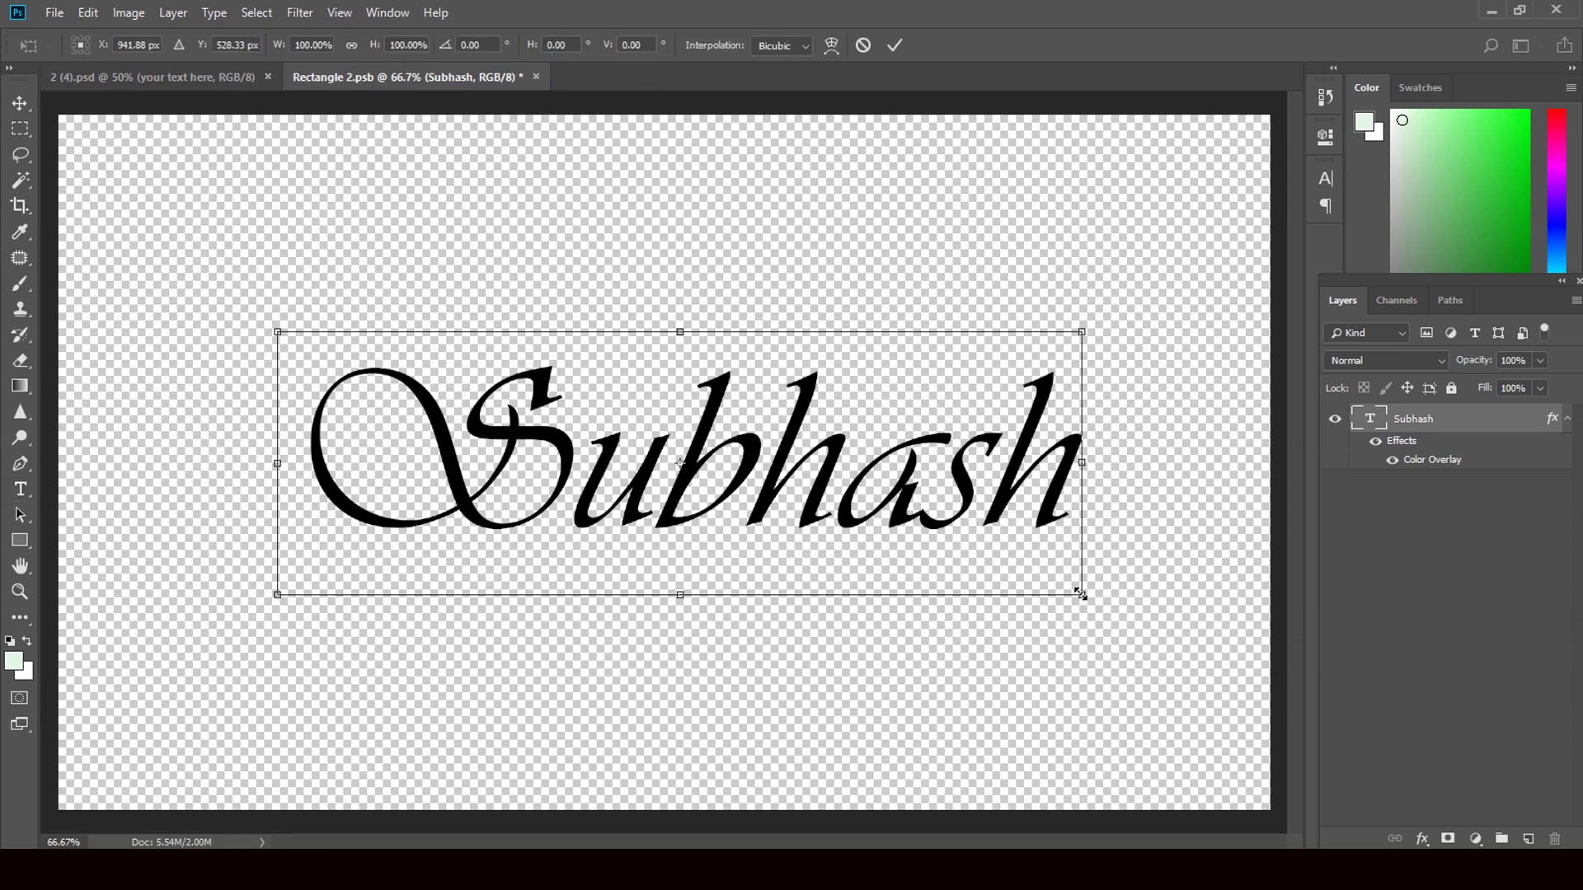
pyautogui.moveTo(1081, 595); pyautogui.dragTo(1199, 634)
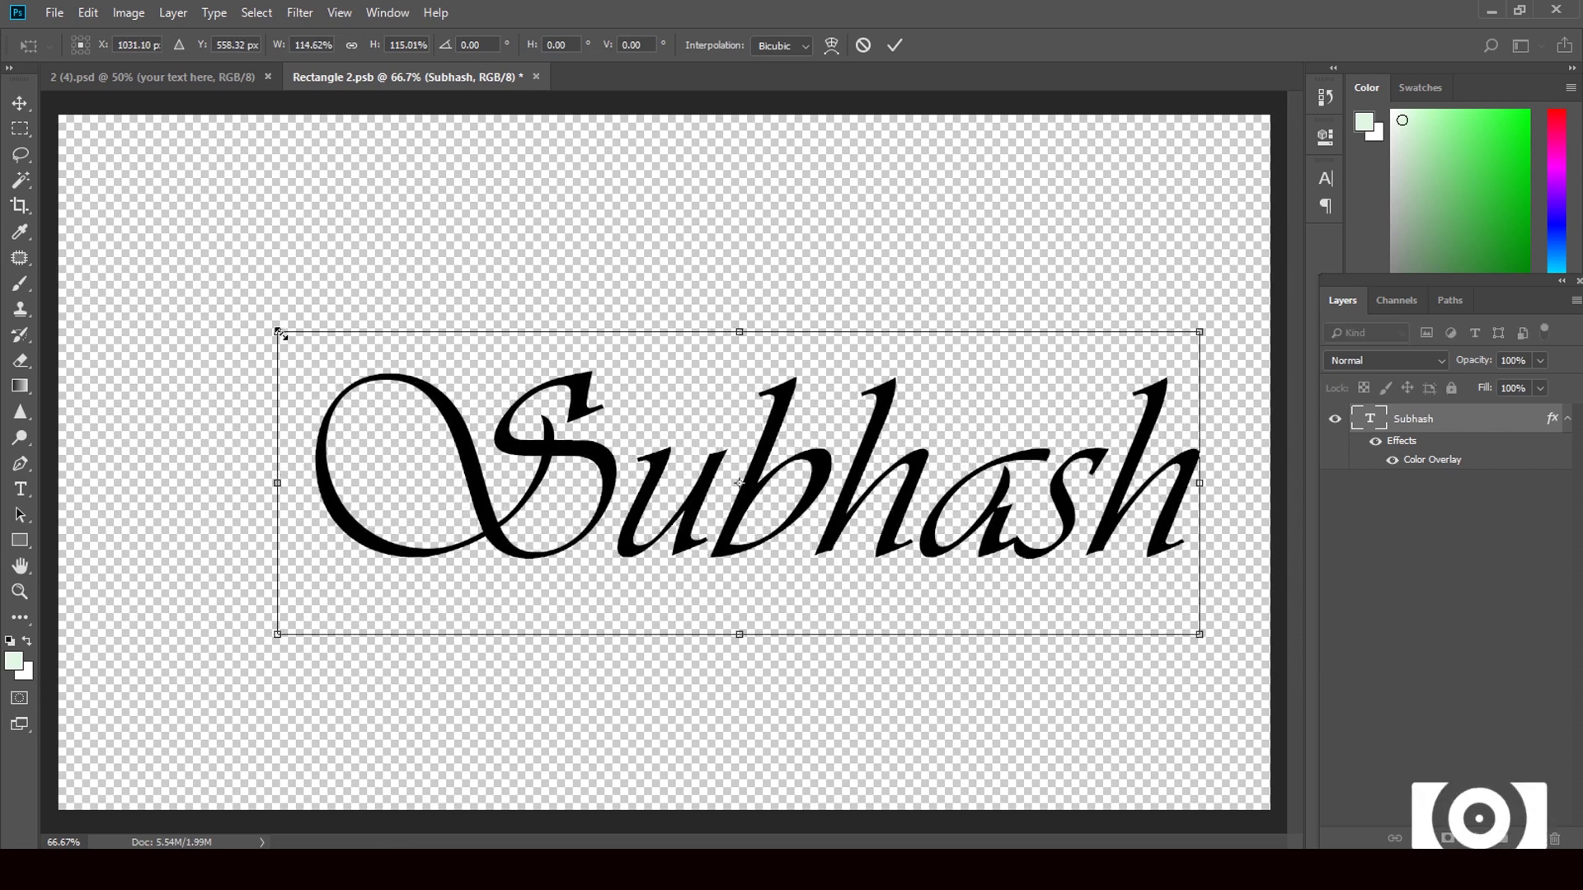
pyautogui.moveTo(278, 332); pyautogui.dragTo(252, 319)
pyautogui.click(21, 103)
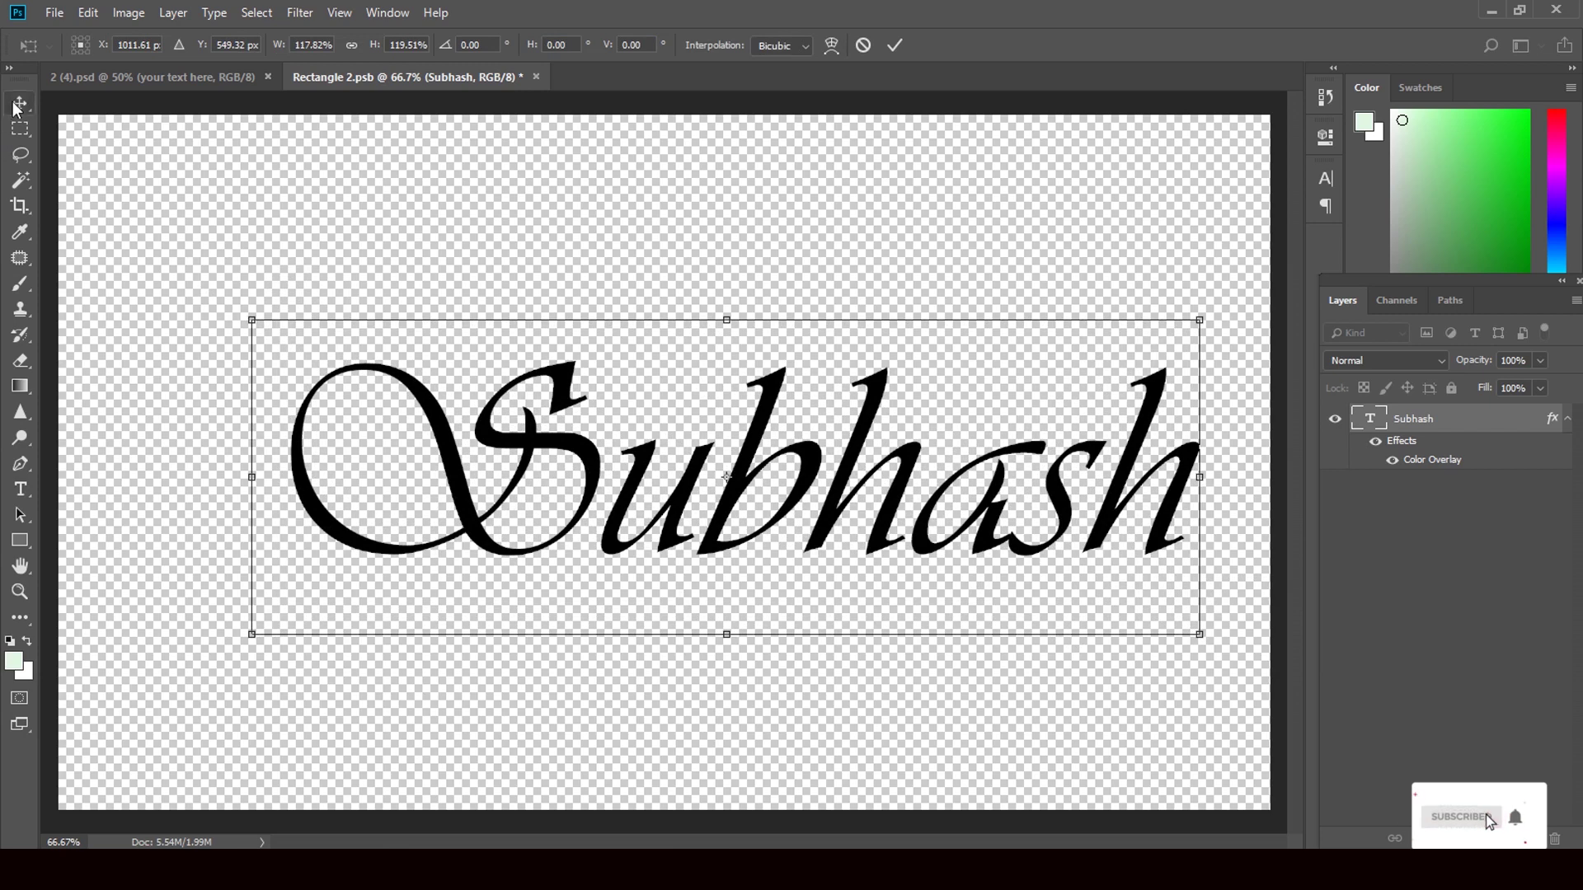
pyautogui.click(731, 329)
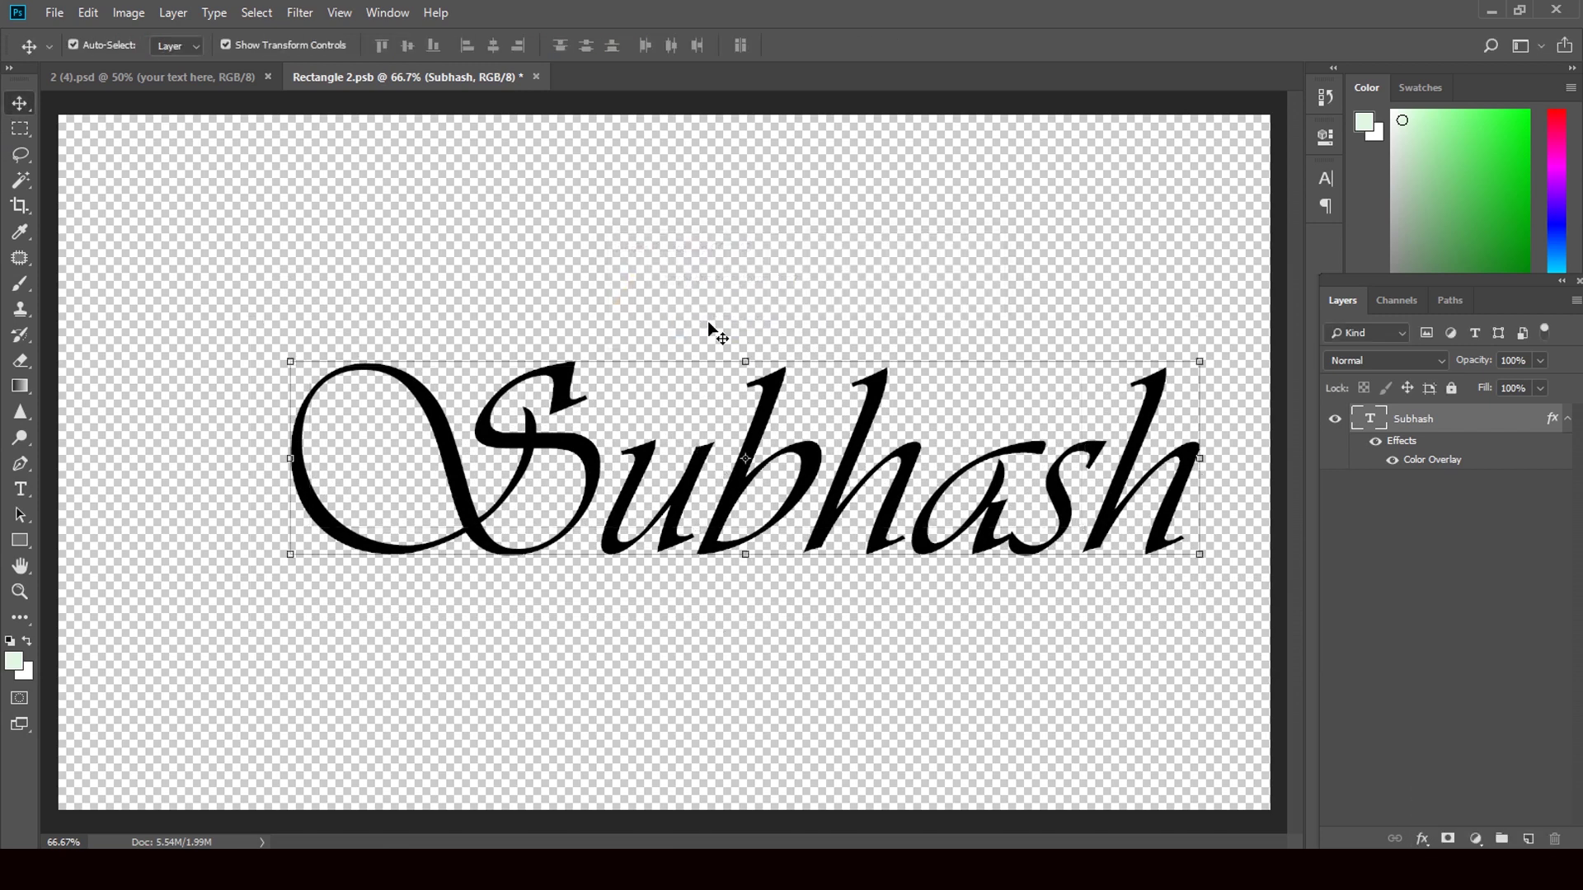
# - Save and close Rectangle 2.psb to return to the mockup with the new text
pyautogui.click(536, 77)
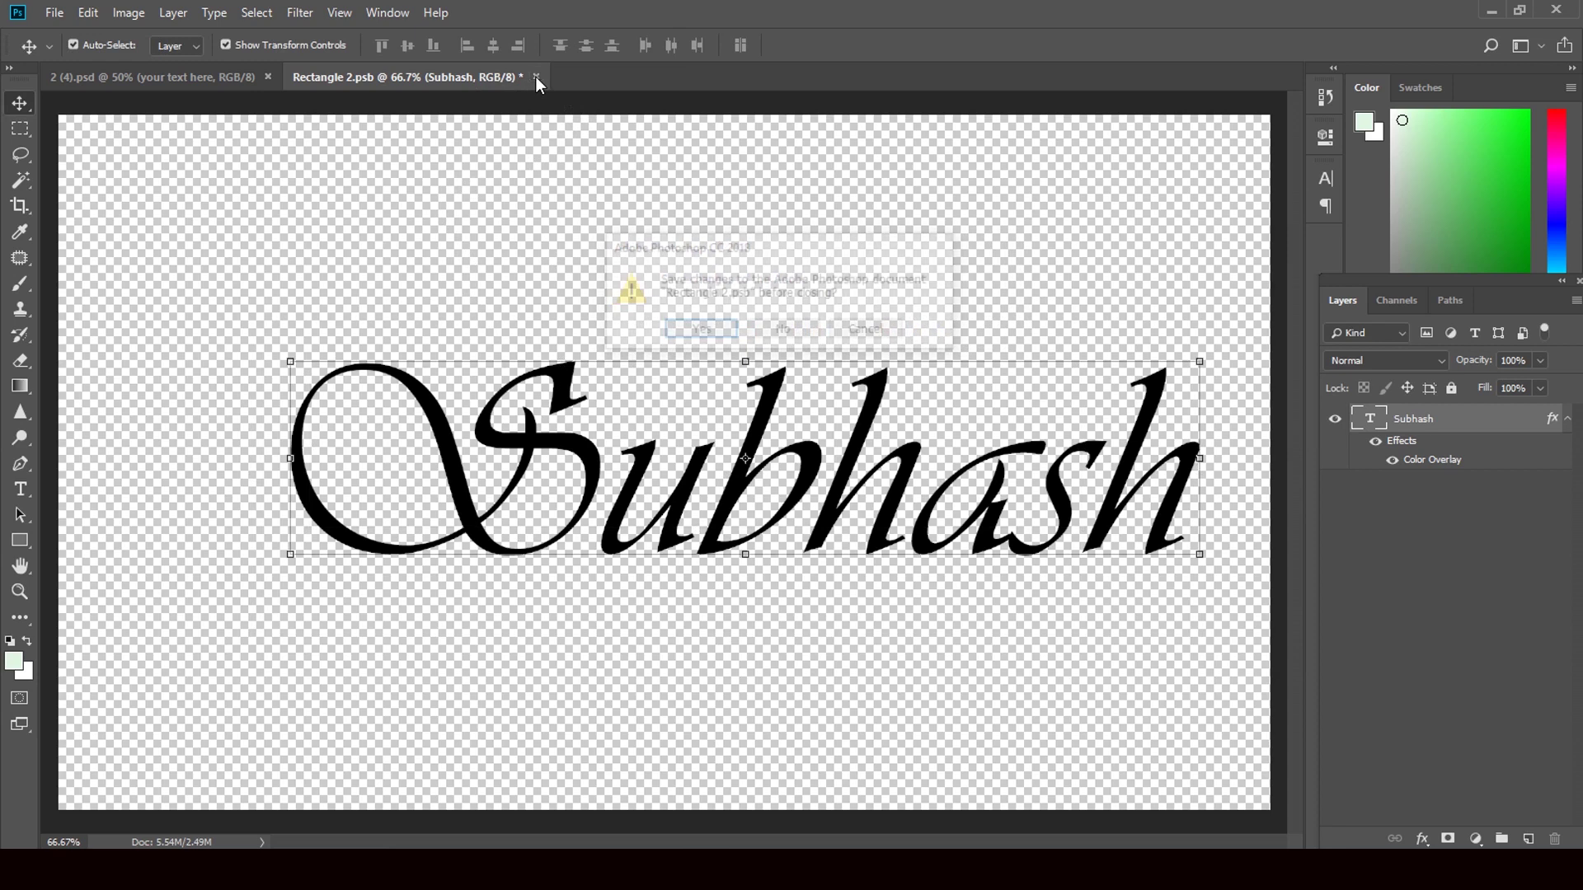
pyautogui.click(720, 328)
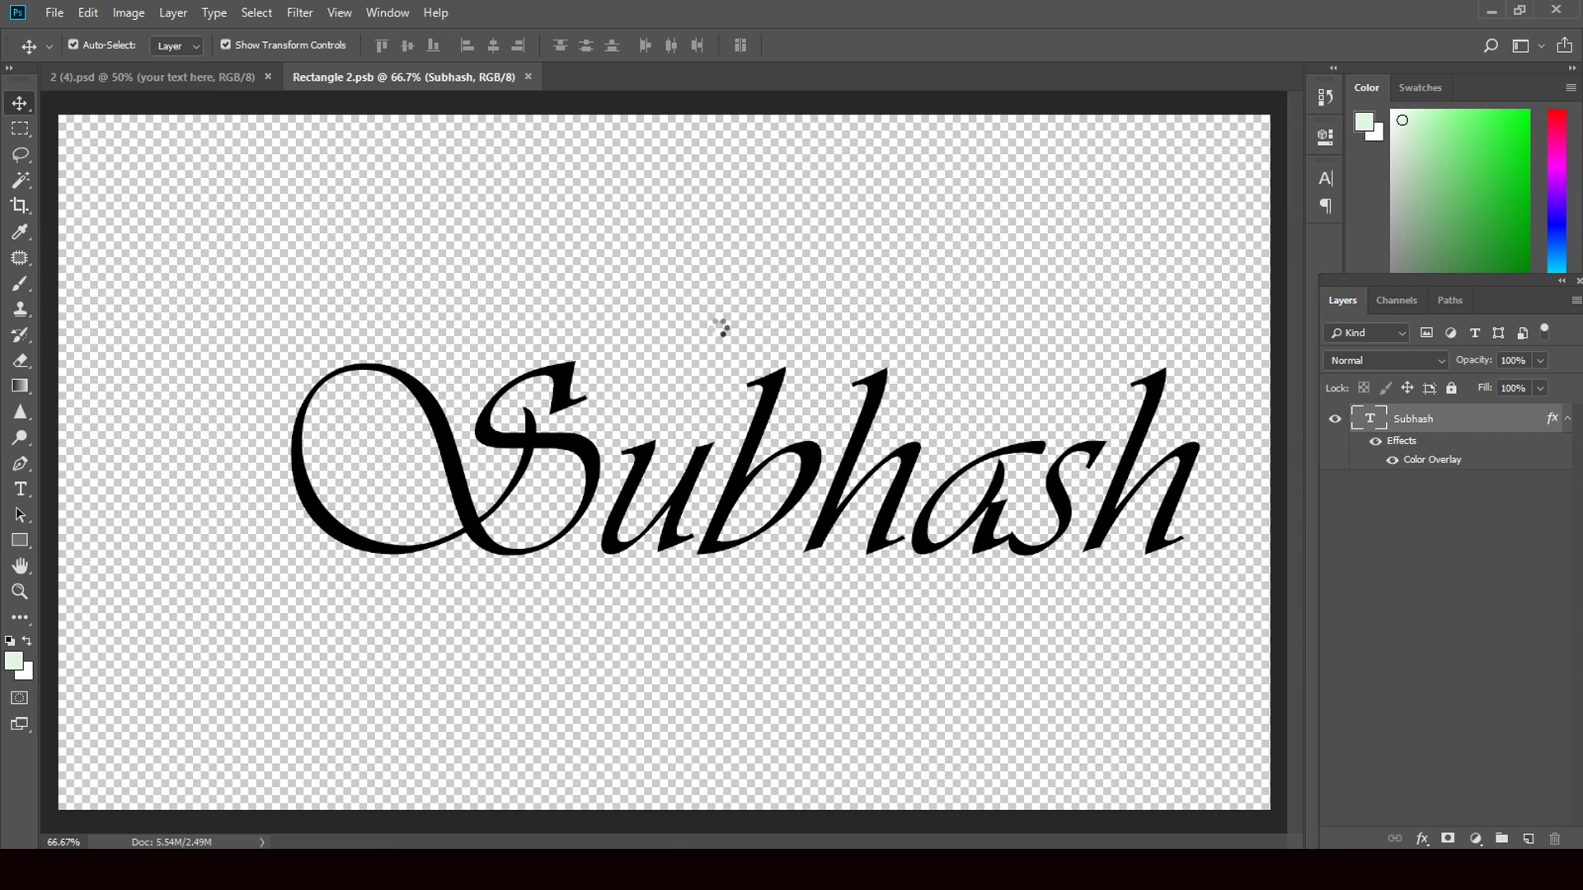
pyautogui.hotkey('ctrl', 'w')
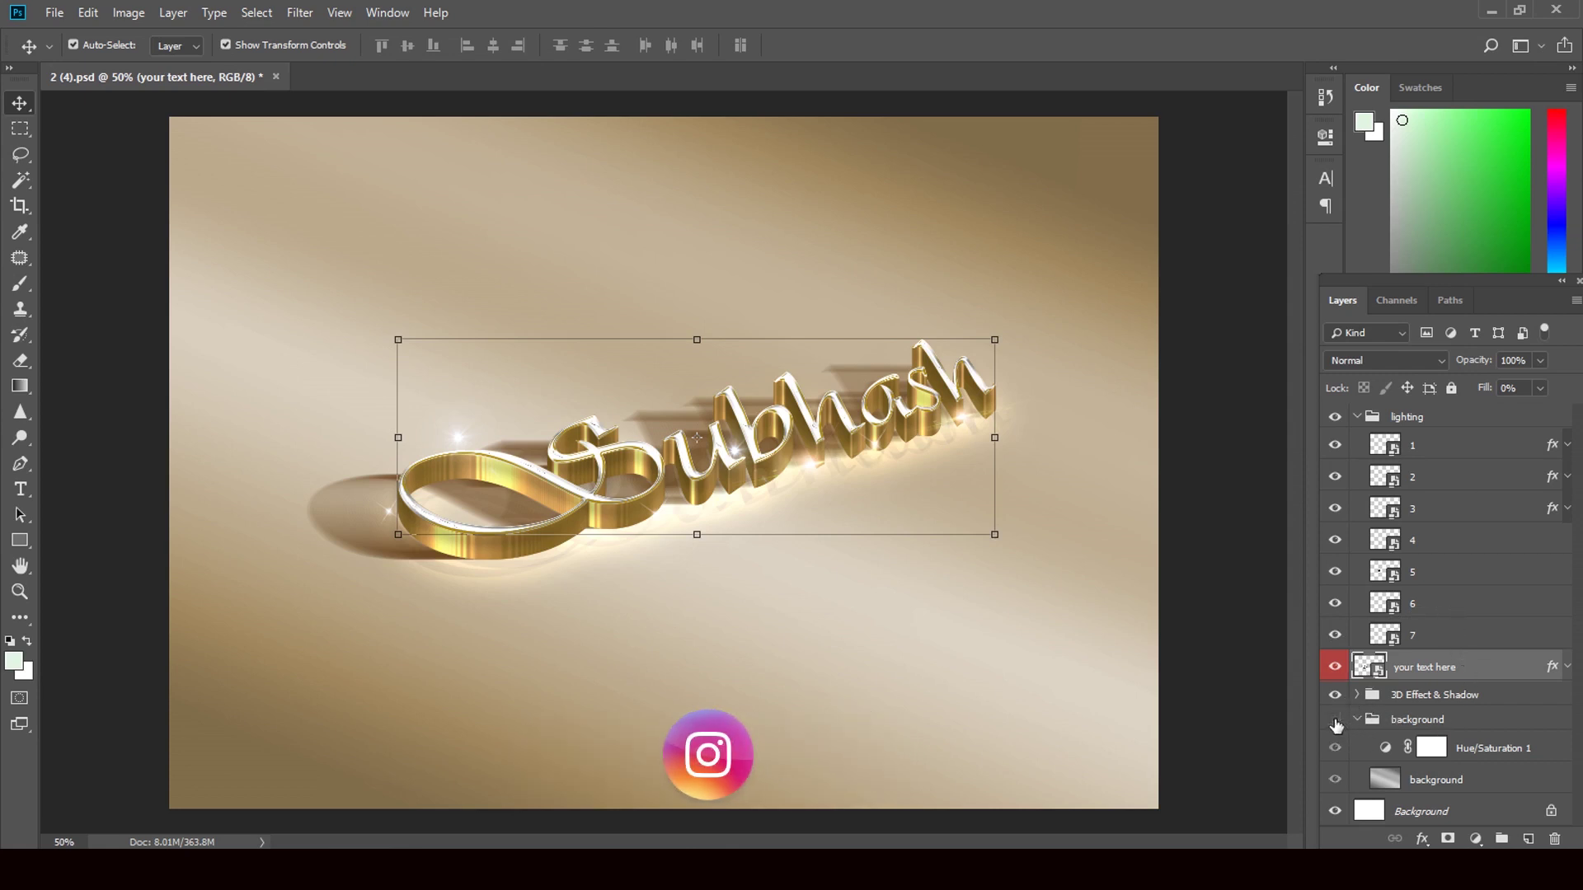
# - Toggle the beige background and 3D Effect & Shadow group visibility to check the result
pyautogui.click(1336, 722)
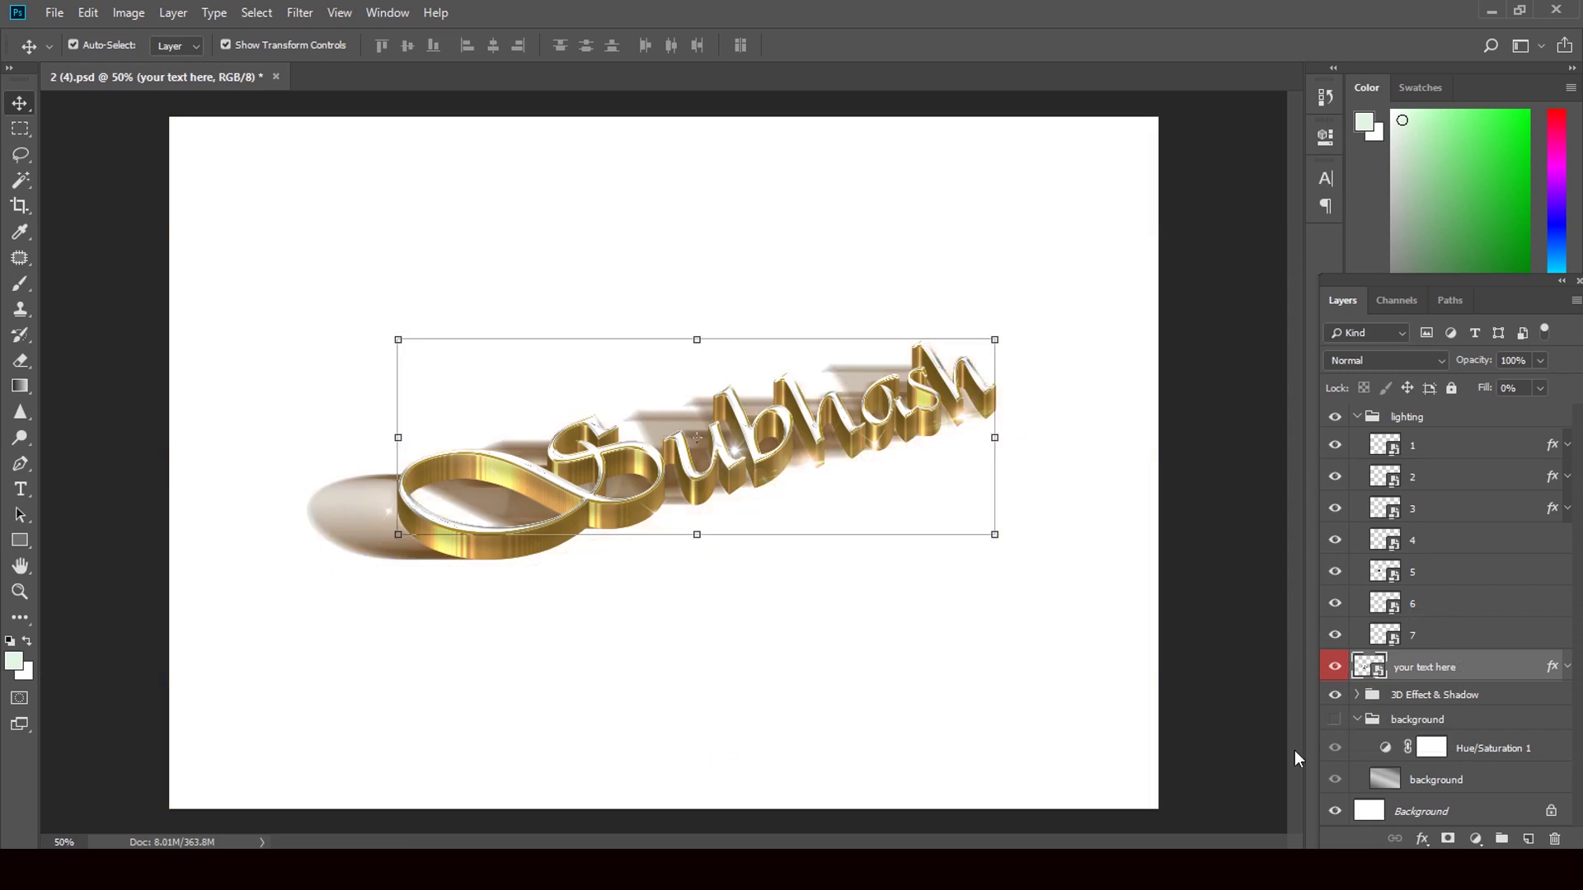
pyautogui.click(1334, 697)
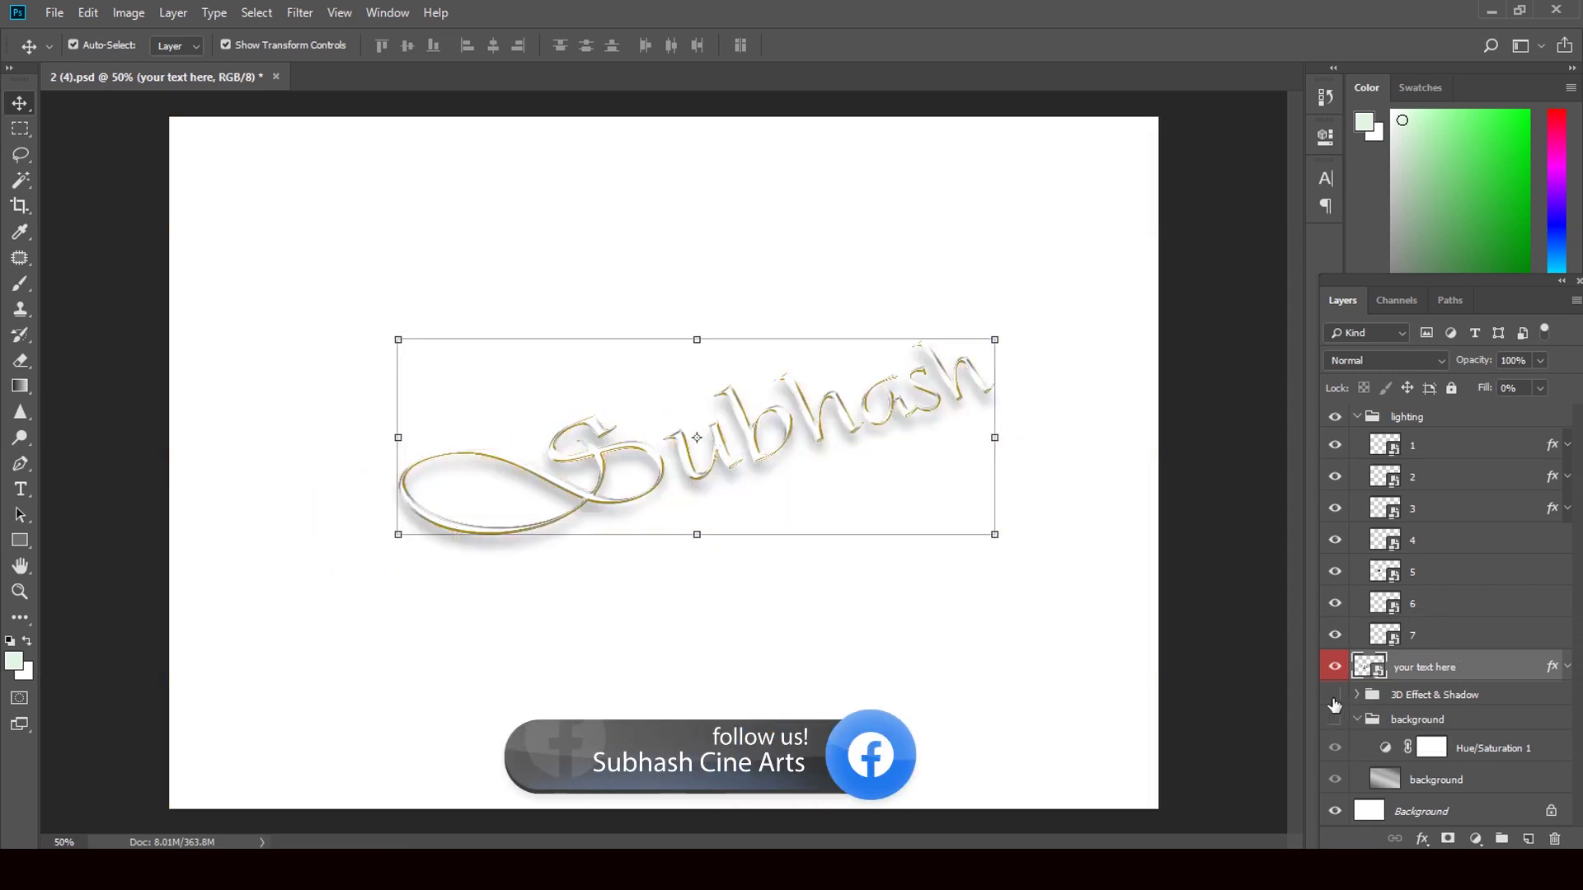
pyautogui.click(1334, 697)
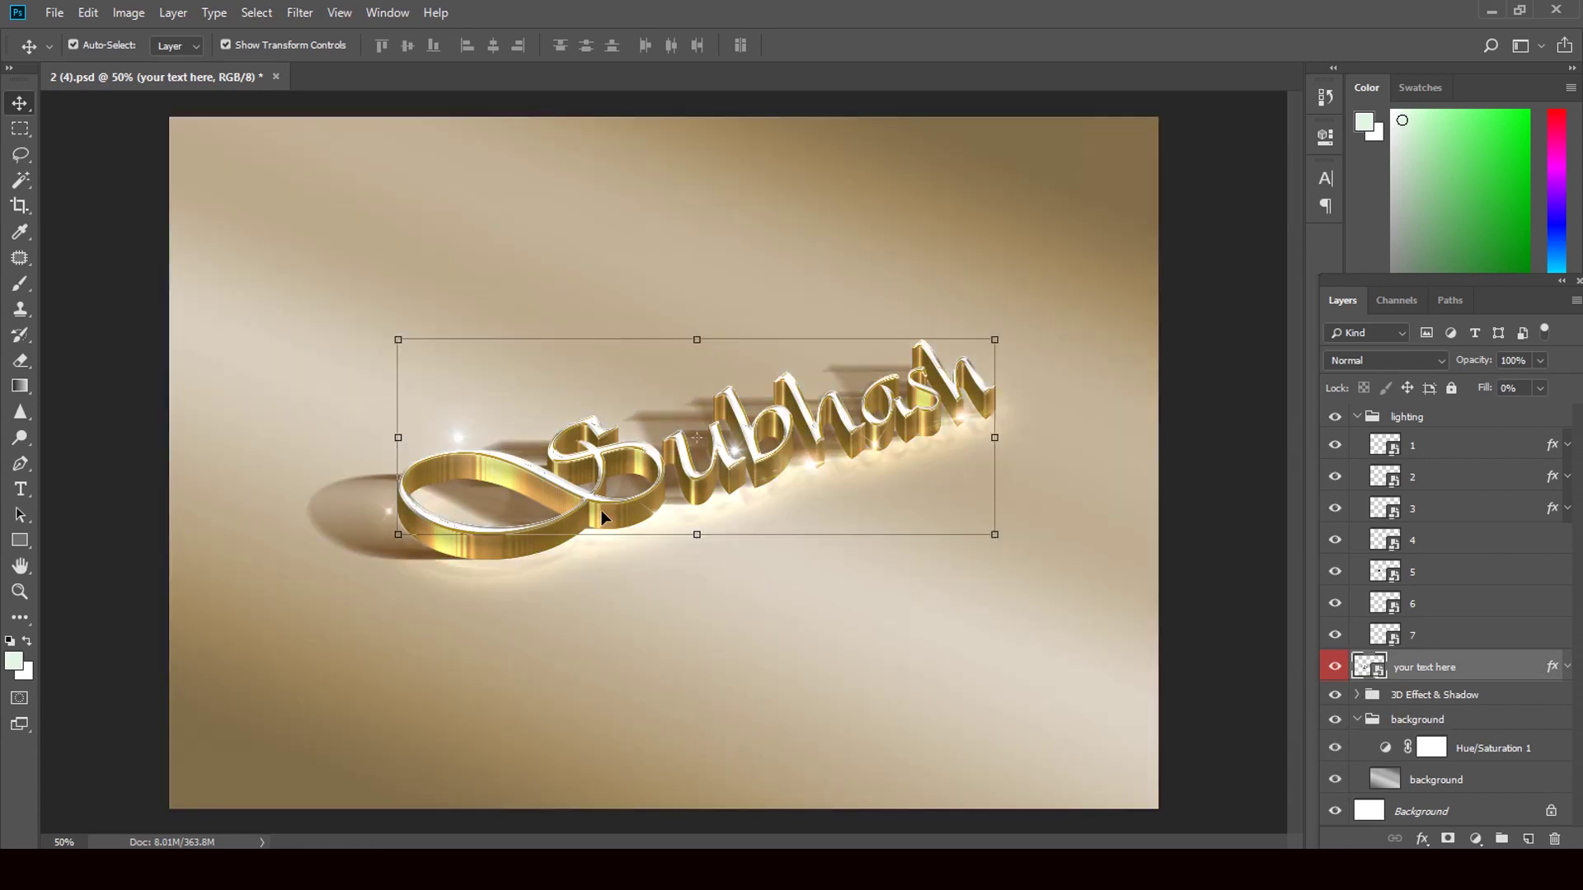
# - Nudge sparkle layers 4 and 5 down three pixels each onto the lettering and loop
pyautogui.click(113, 149)
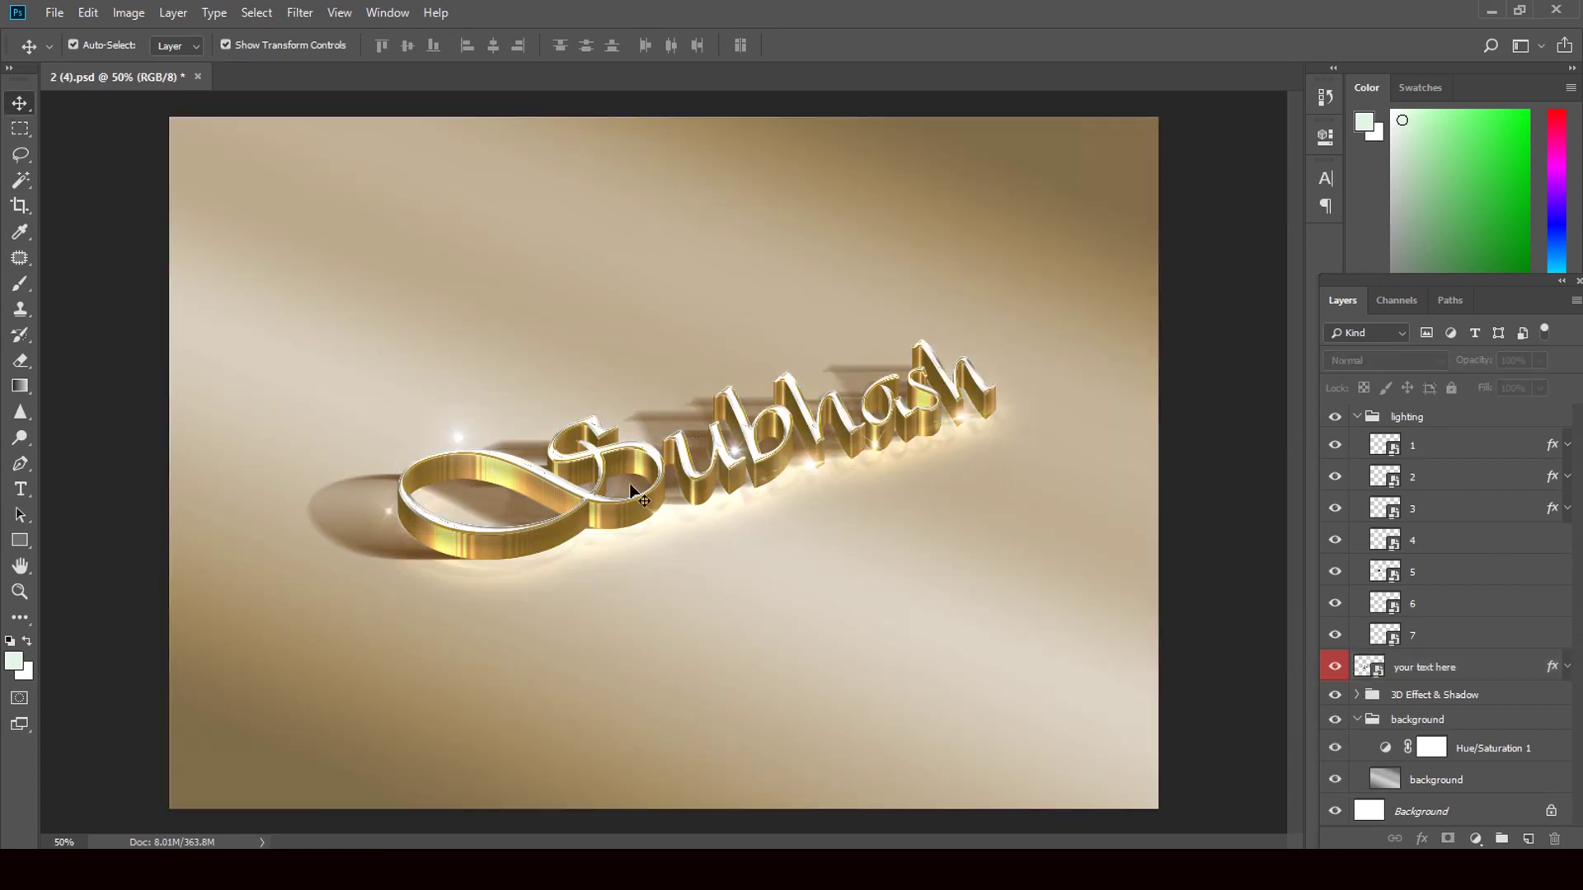
pyautogui.click(736, 494)
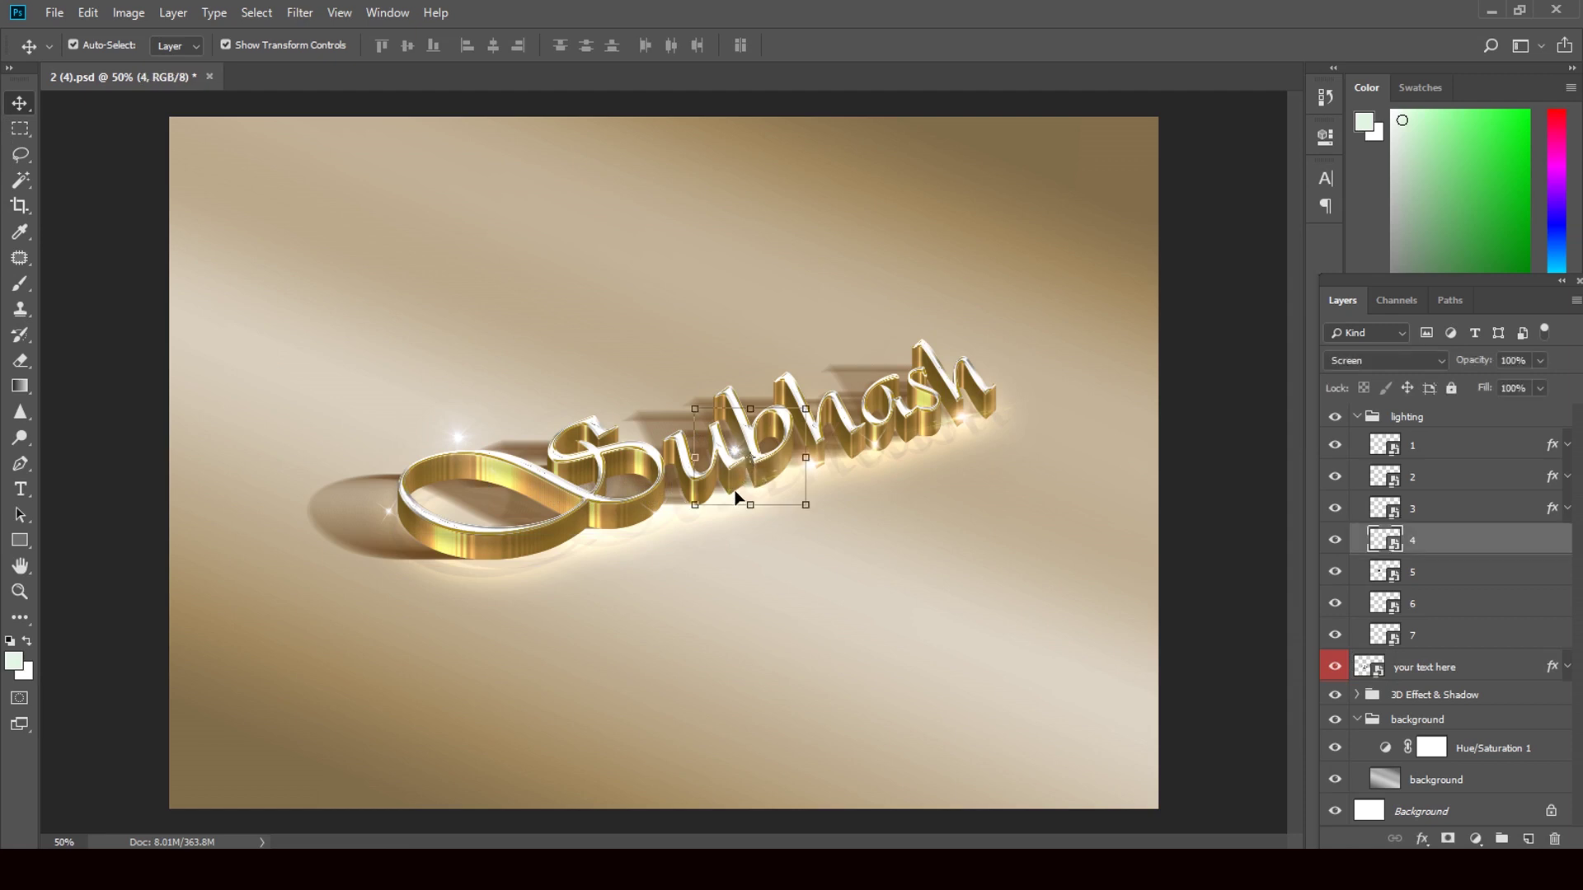
pyautogui.press('Down')
pyautogui.press('Down')
pyautogui.press('Down')
pyautogui.press('Down')
pyautogui.press('Down')
pyautogui.press('Down')
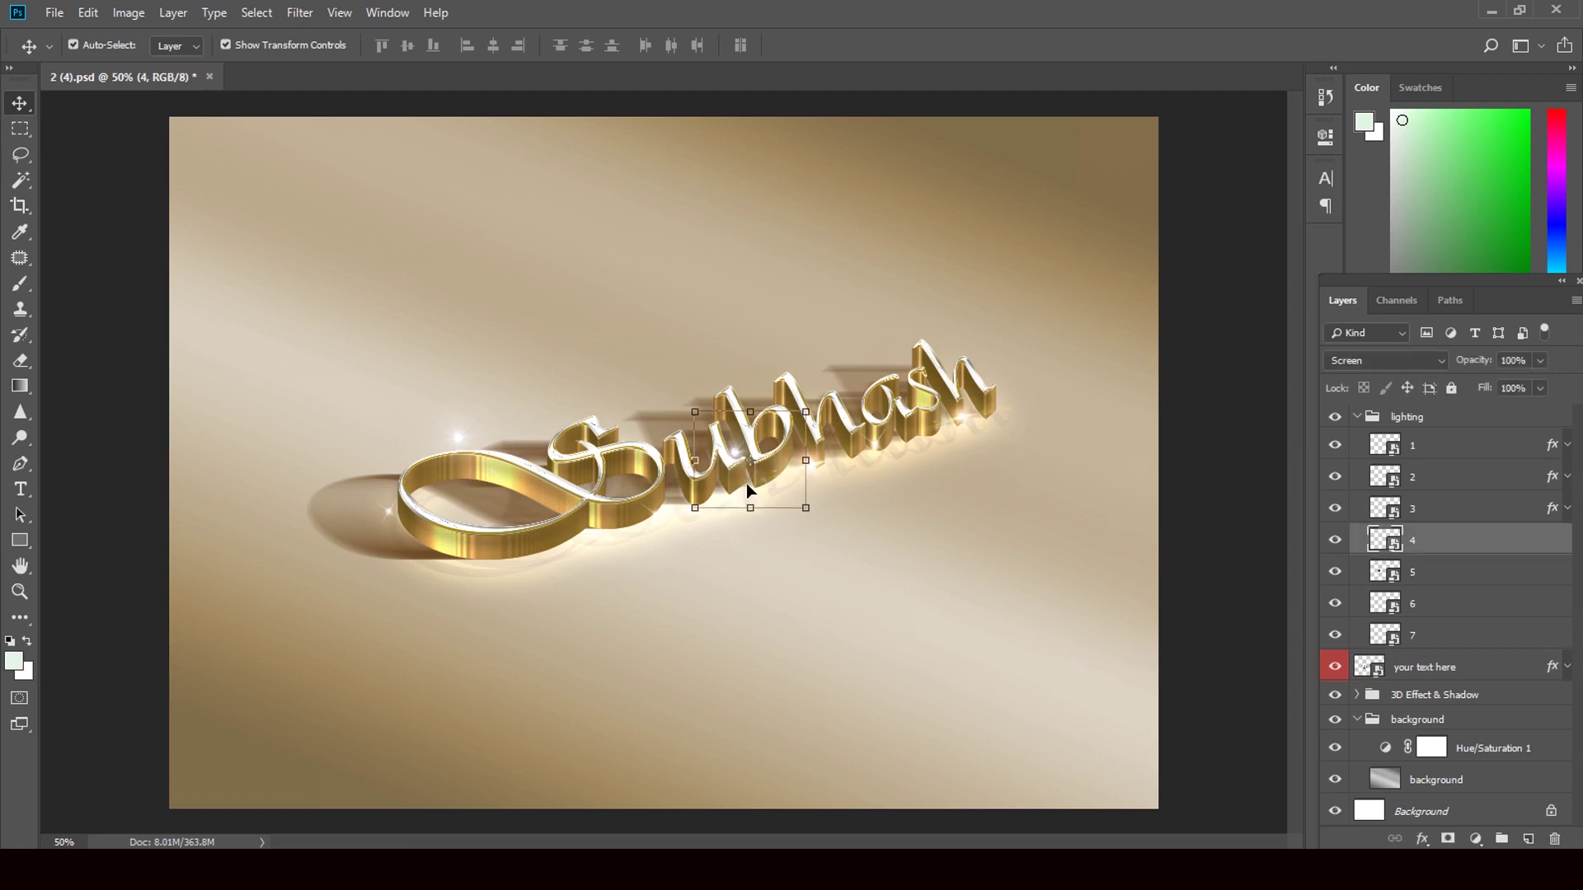
pyautogui.press('Down')
pyautogui.press('Down')
pyautogui.press('Down')
pyautogui.press('Down')
pyautogui.press('Down')
pyautogui.press('Down')
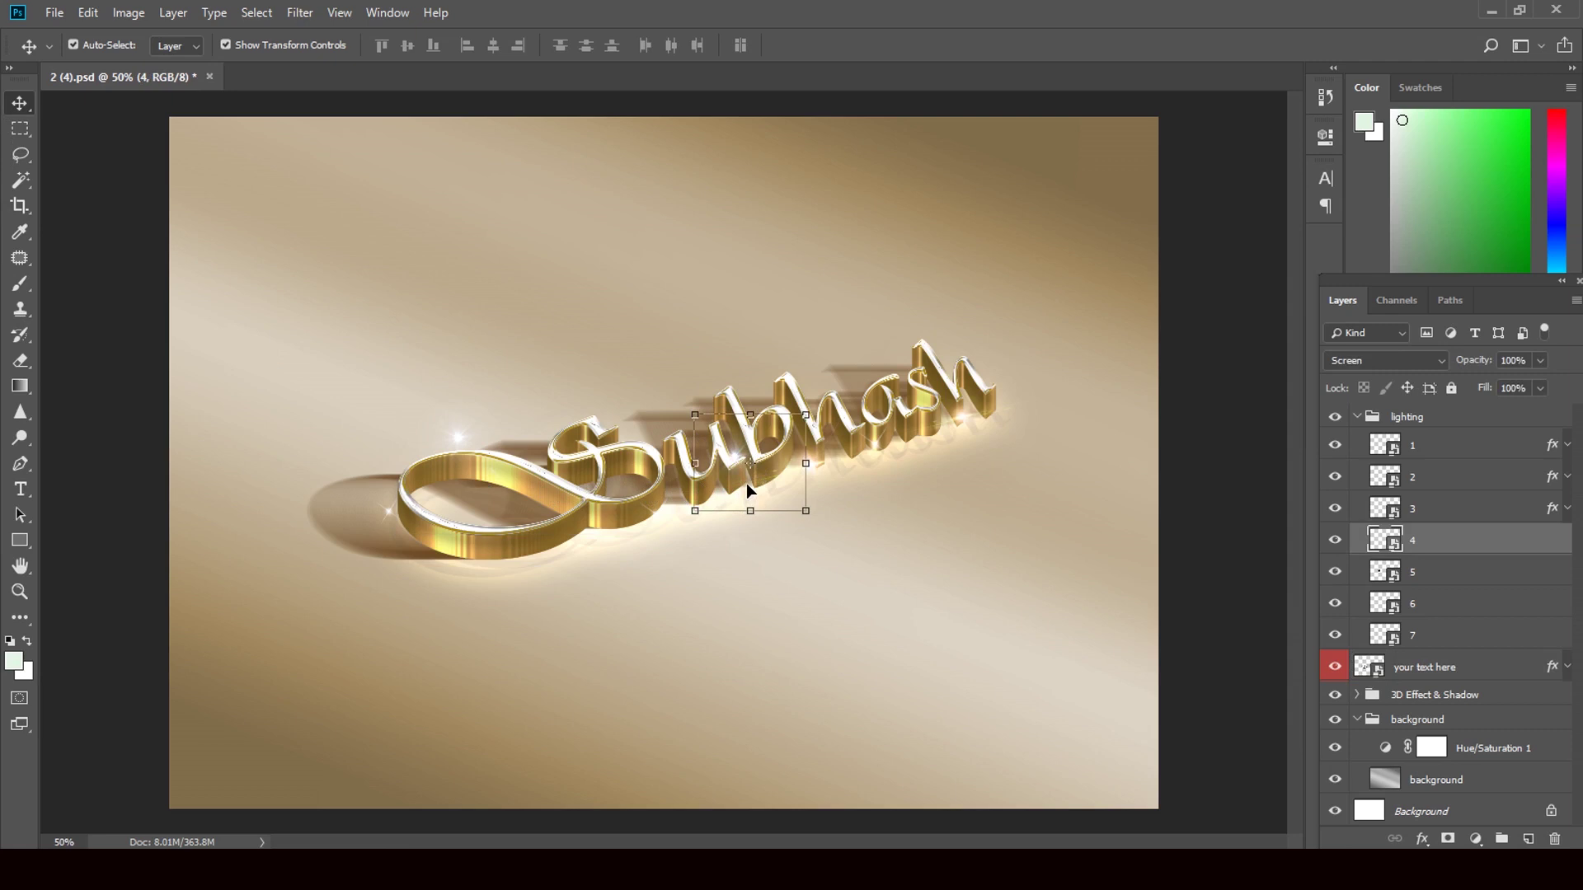
pyautogui.press('Down')
pyautogui.press('Down')
pyautogui.click(386, 519)
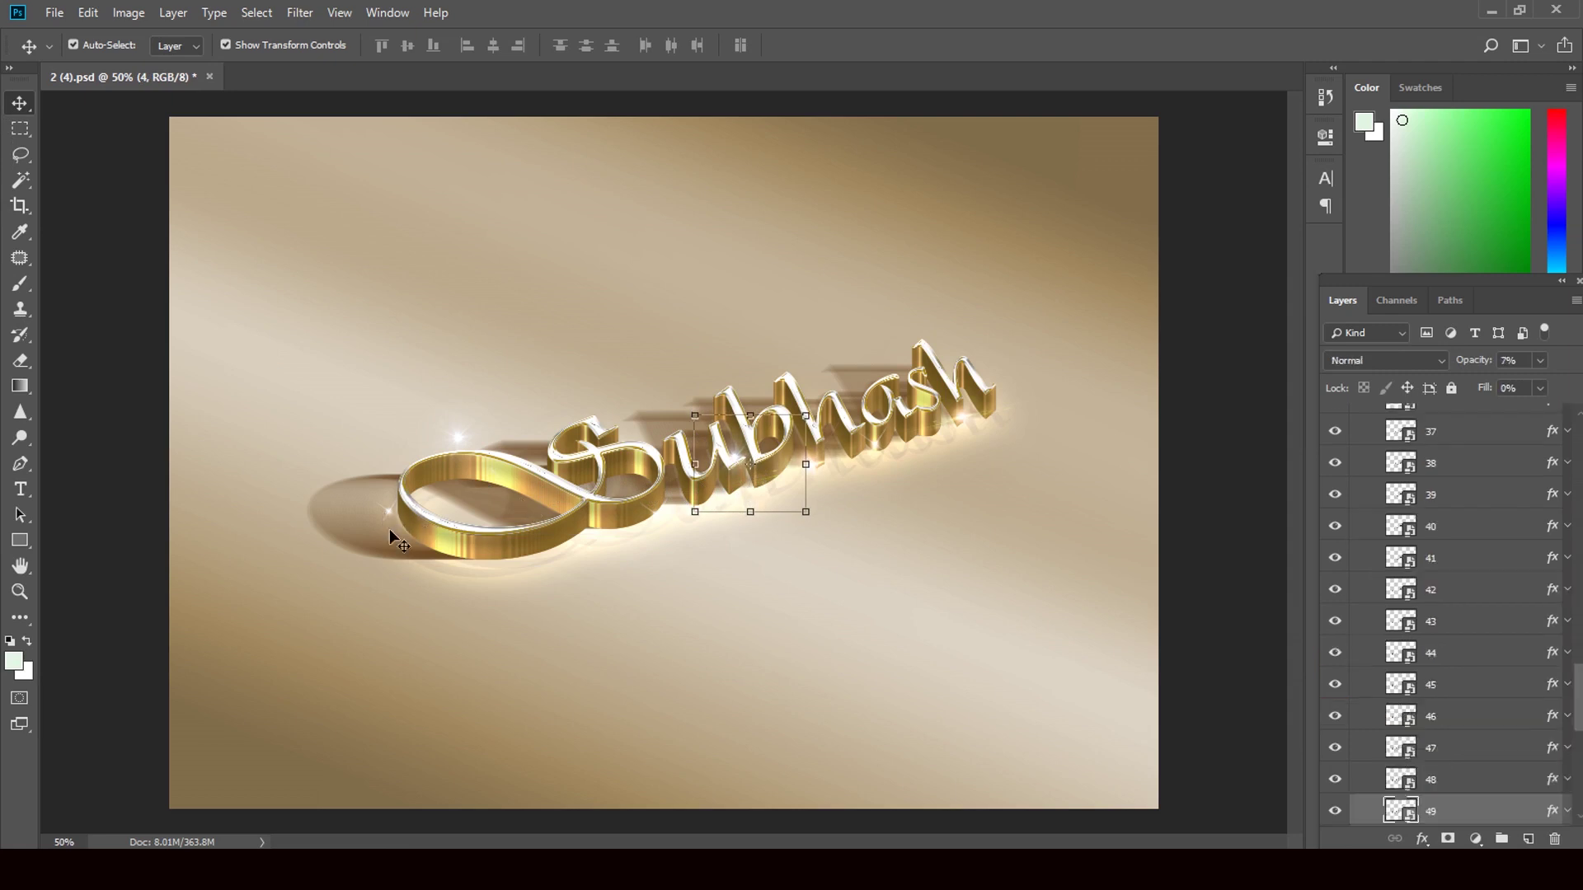
pyautogui.click(116, 476)
pyautogui.click(468, 437)
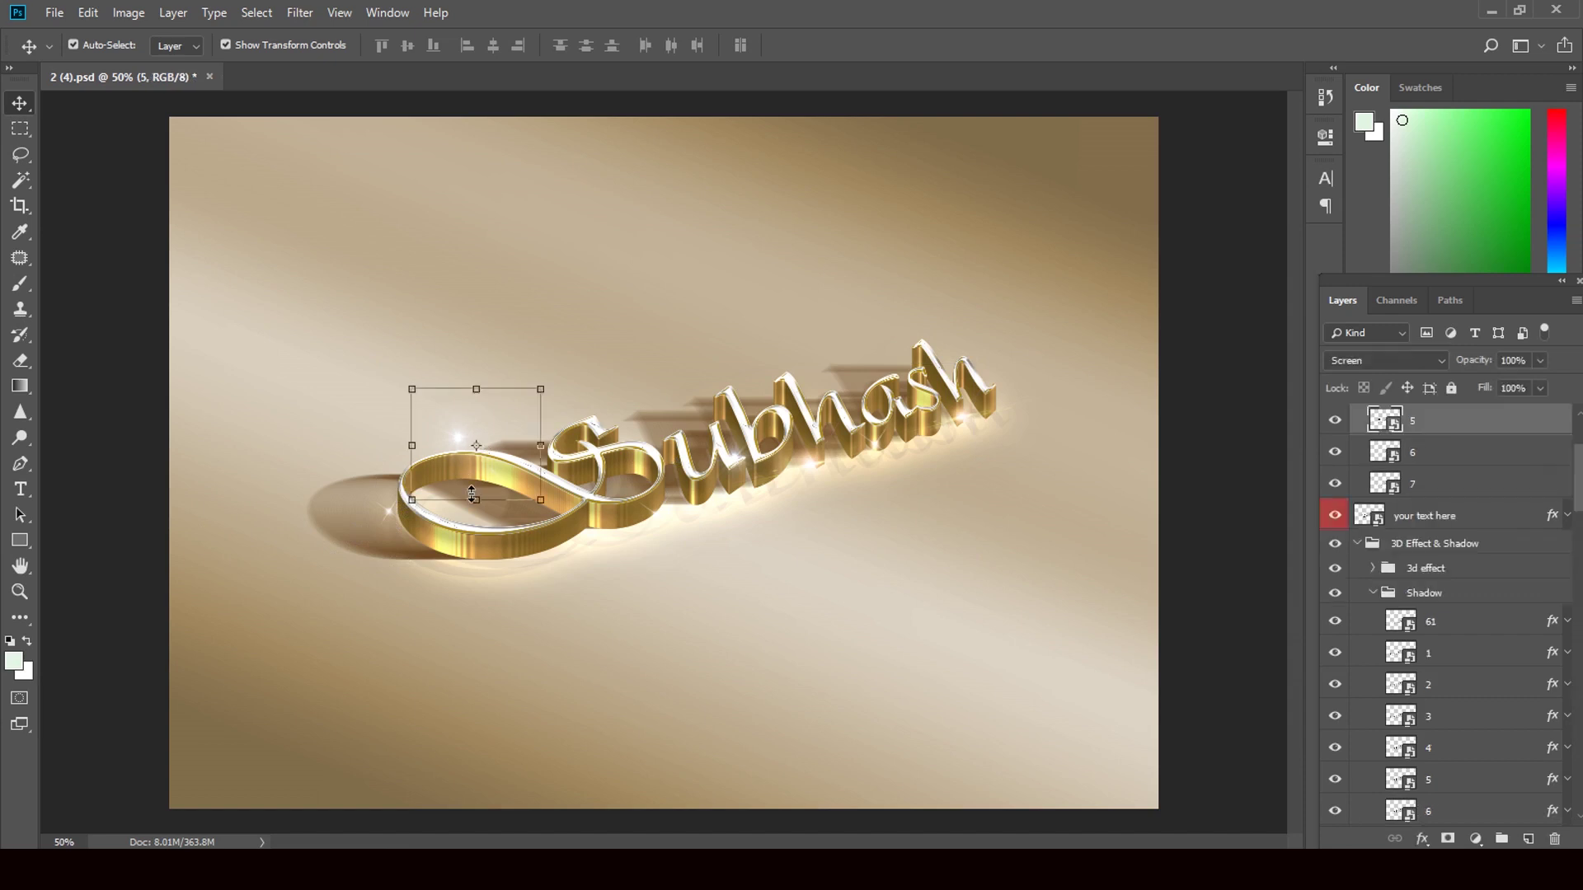
pyautogui.press('Down')
pyautogui.press('Down')
pyautogui.press('Down')
pyautogui.press('Down')
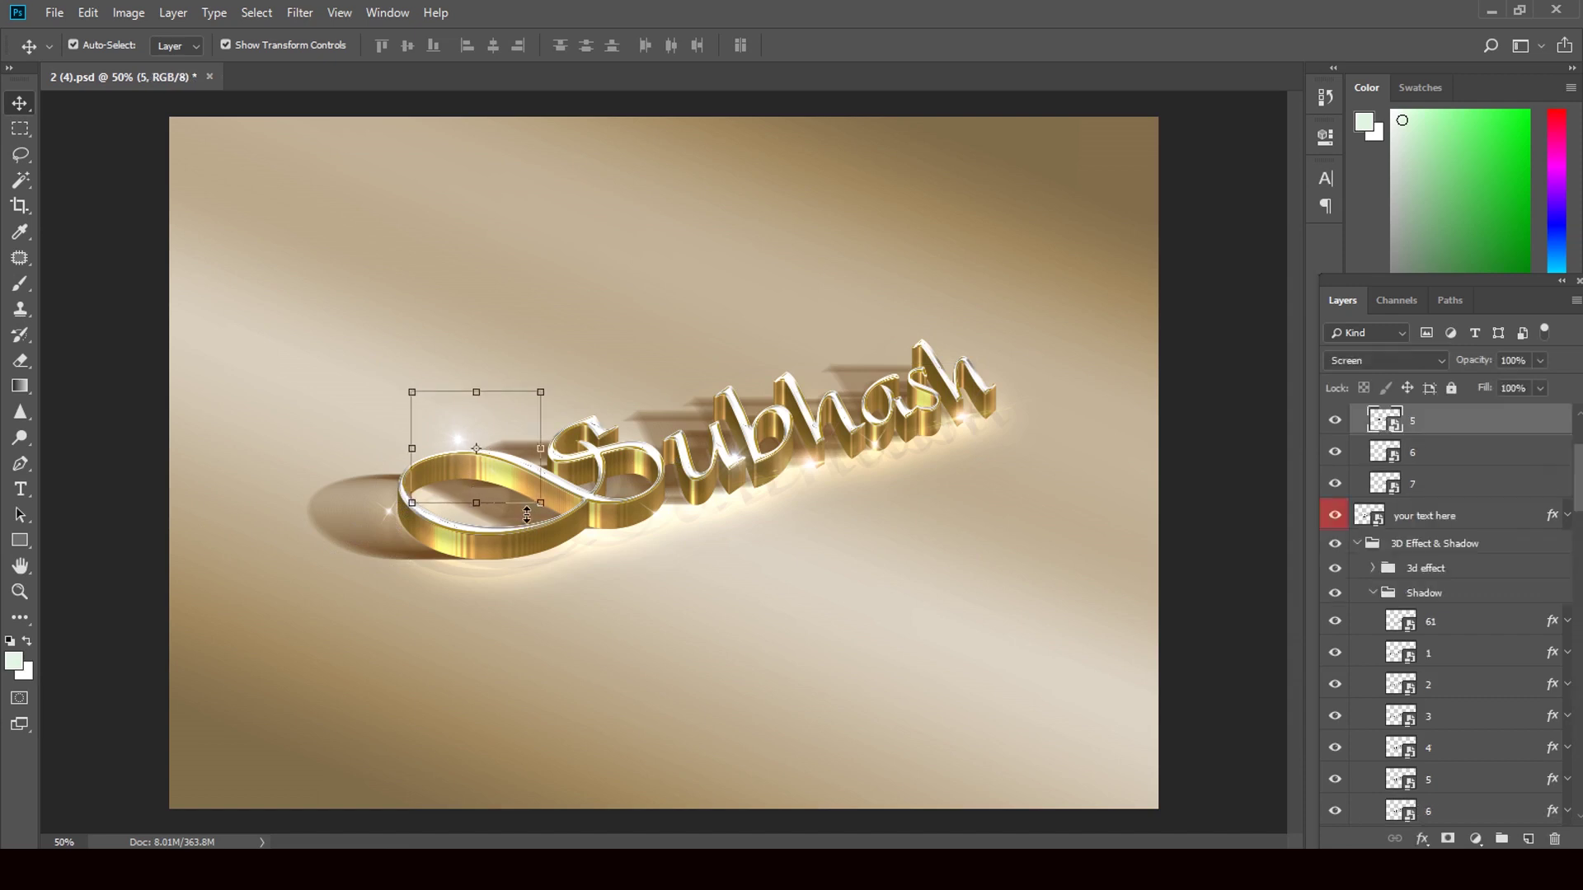
pyautogui.press('Down')
pyautogui.press('Down')
pyautogui.press('Down')
pyautogui.press('Down')
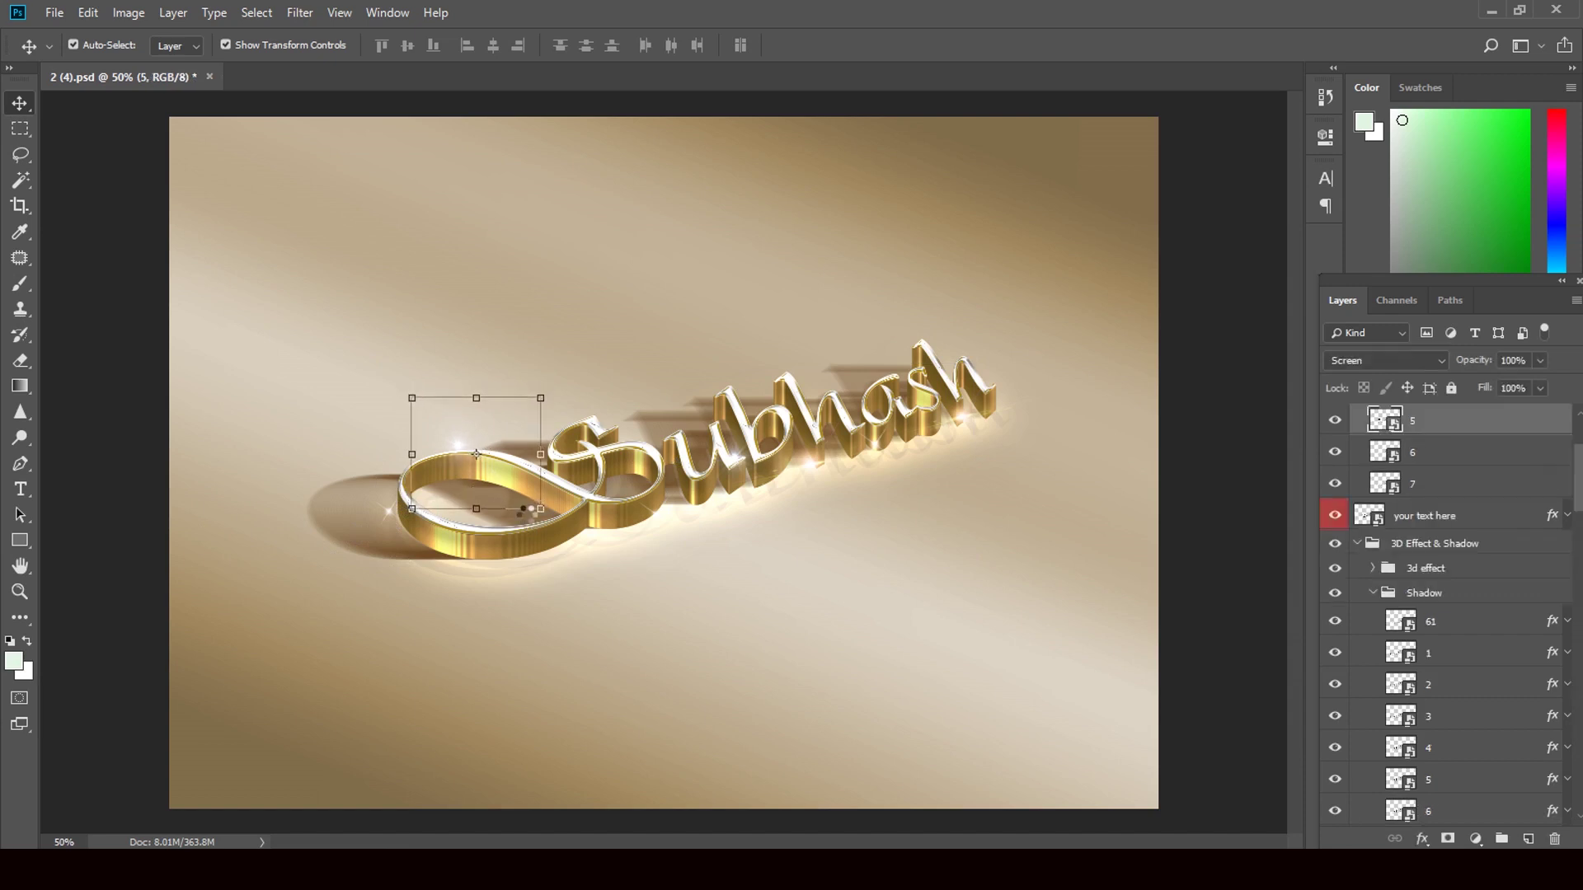
pyautogui.press('Down')
pyautogui.press('Down')
pyautogui.press('Down')
pyautogui.press('Down')
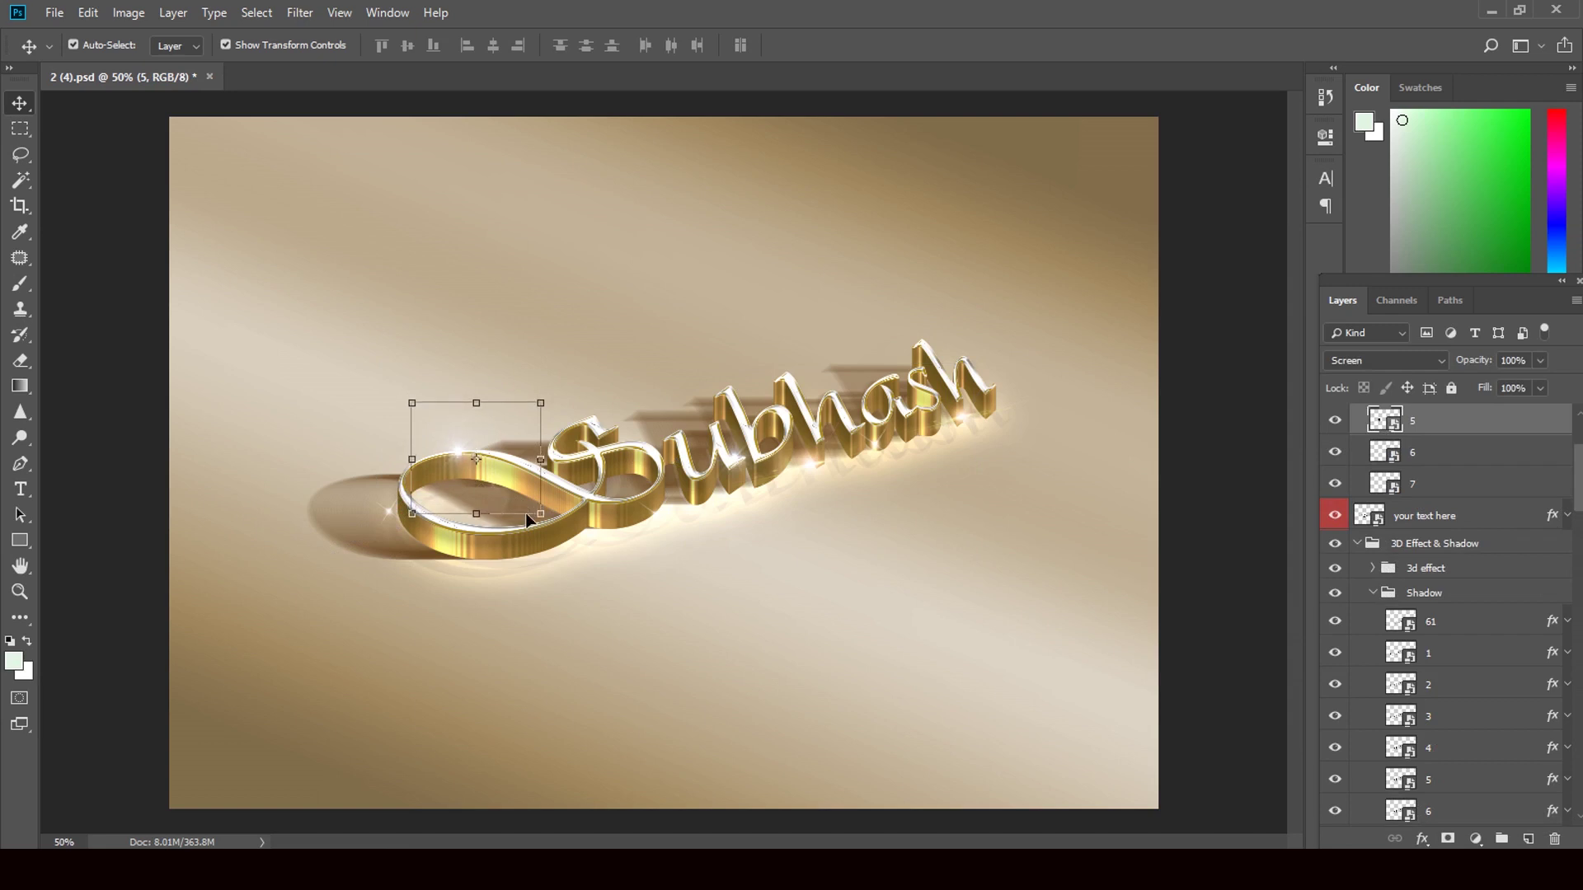
# - Shift highlight layer 2 four pixels right onto the Subhash loop
pyautogui.click(336, 511)
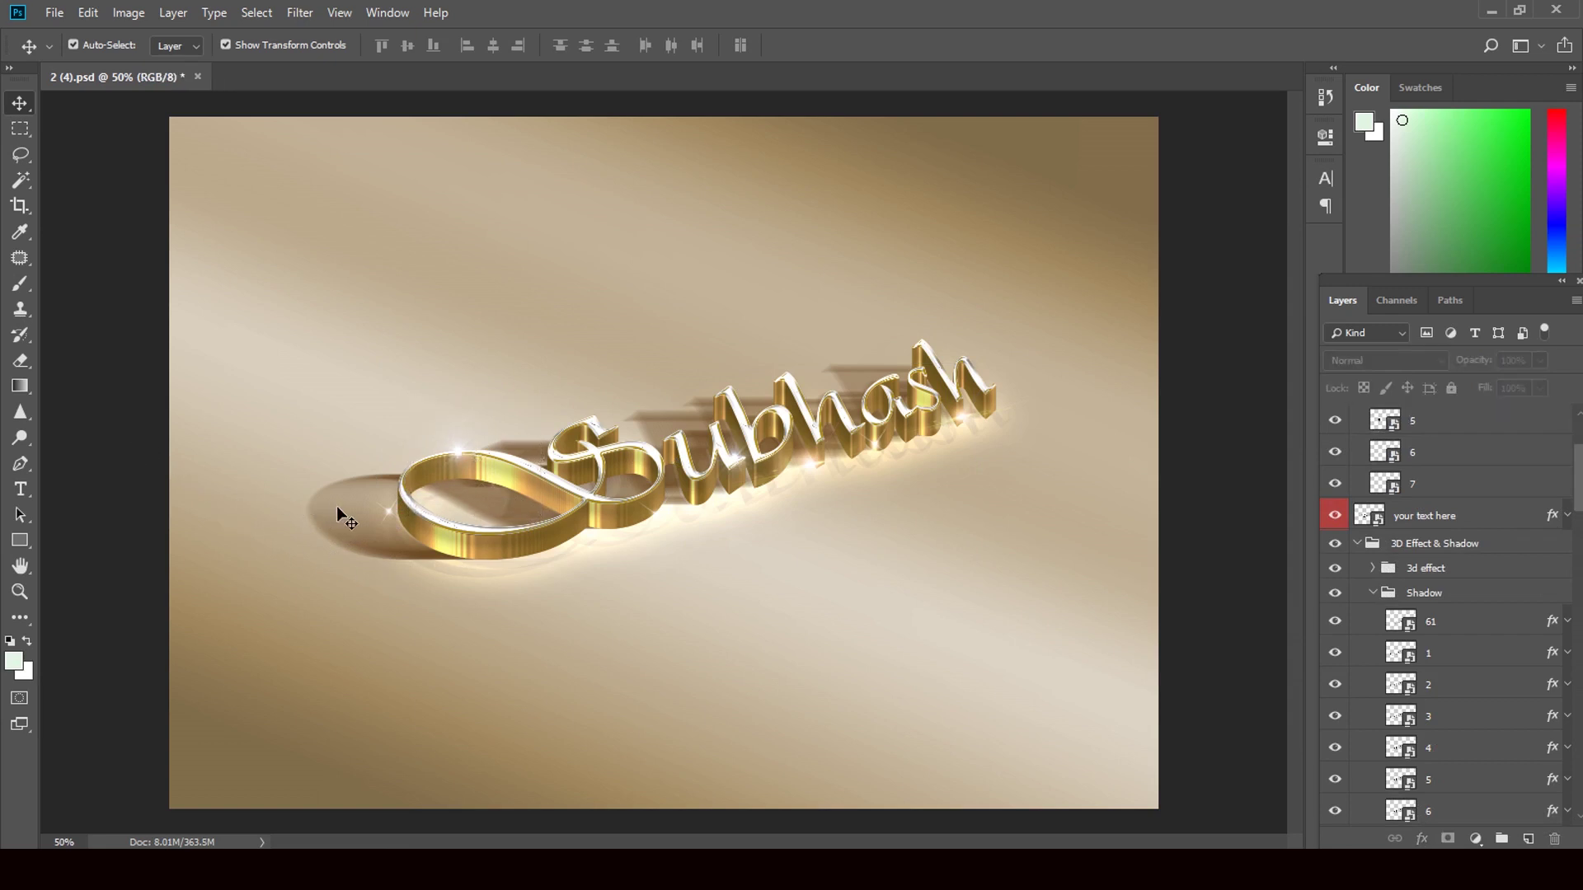
pyautogui.click(379, 508)
pyautogui.click(387, 515)
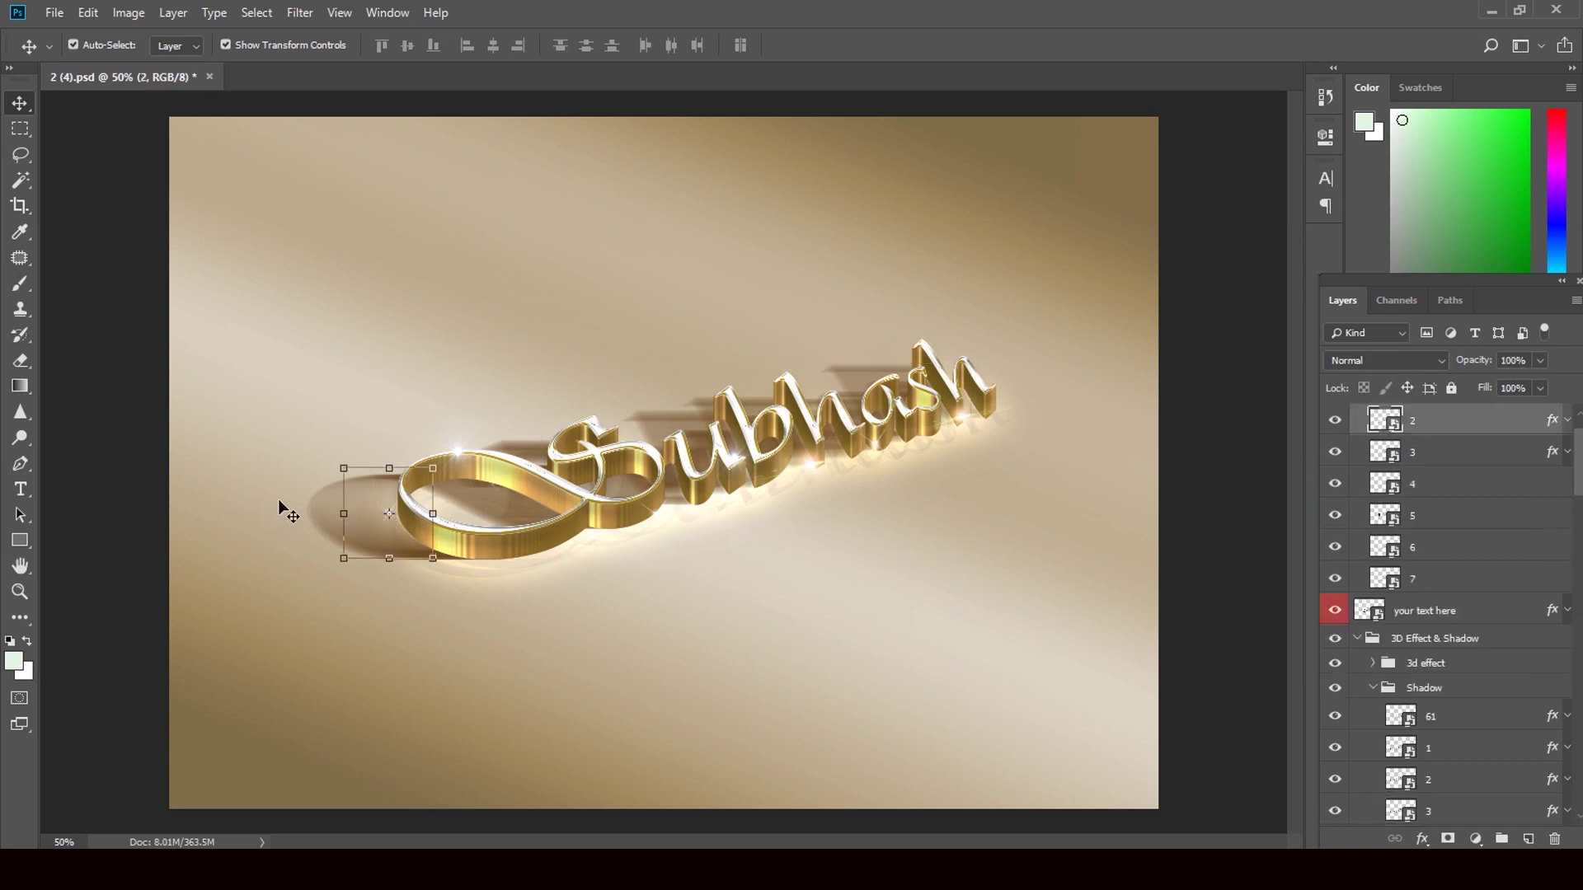
pyautogui.press('Right')
pyautogui.press('Right')
pyautogui.press('Right')
pyautogui.press('Right')
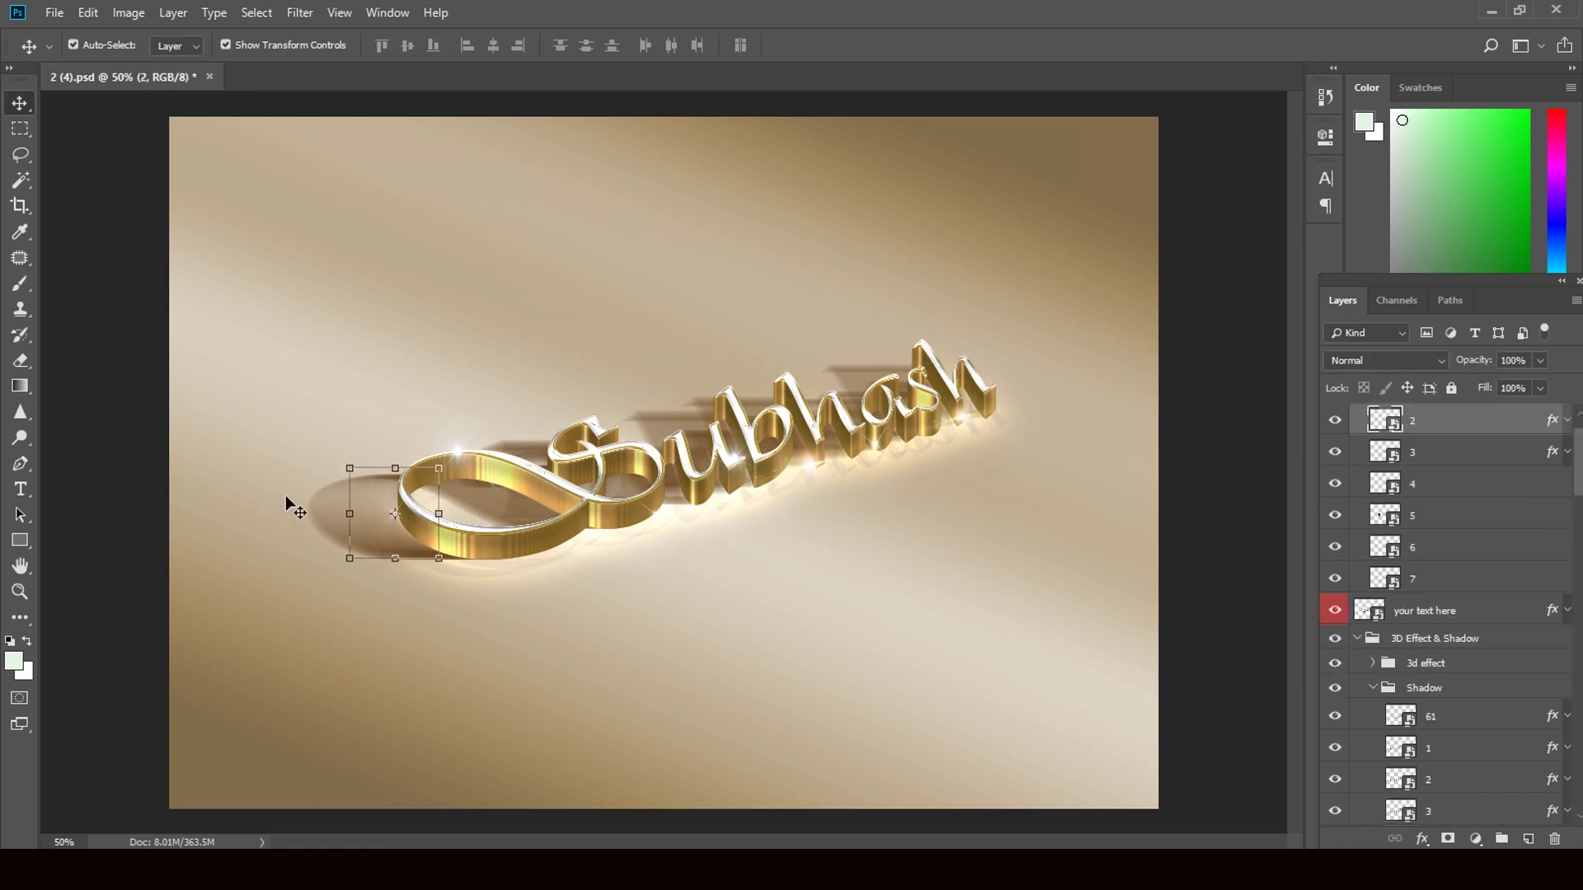
pyautogui.press('Right')
pyautogui.press('Right')
pyautogui.press('Right')
pyautogui.press('Right')
pyautogui.press('Right')
pyautogui.press('Right')
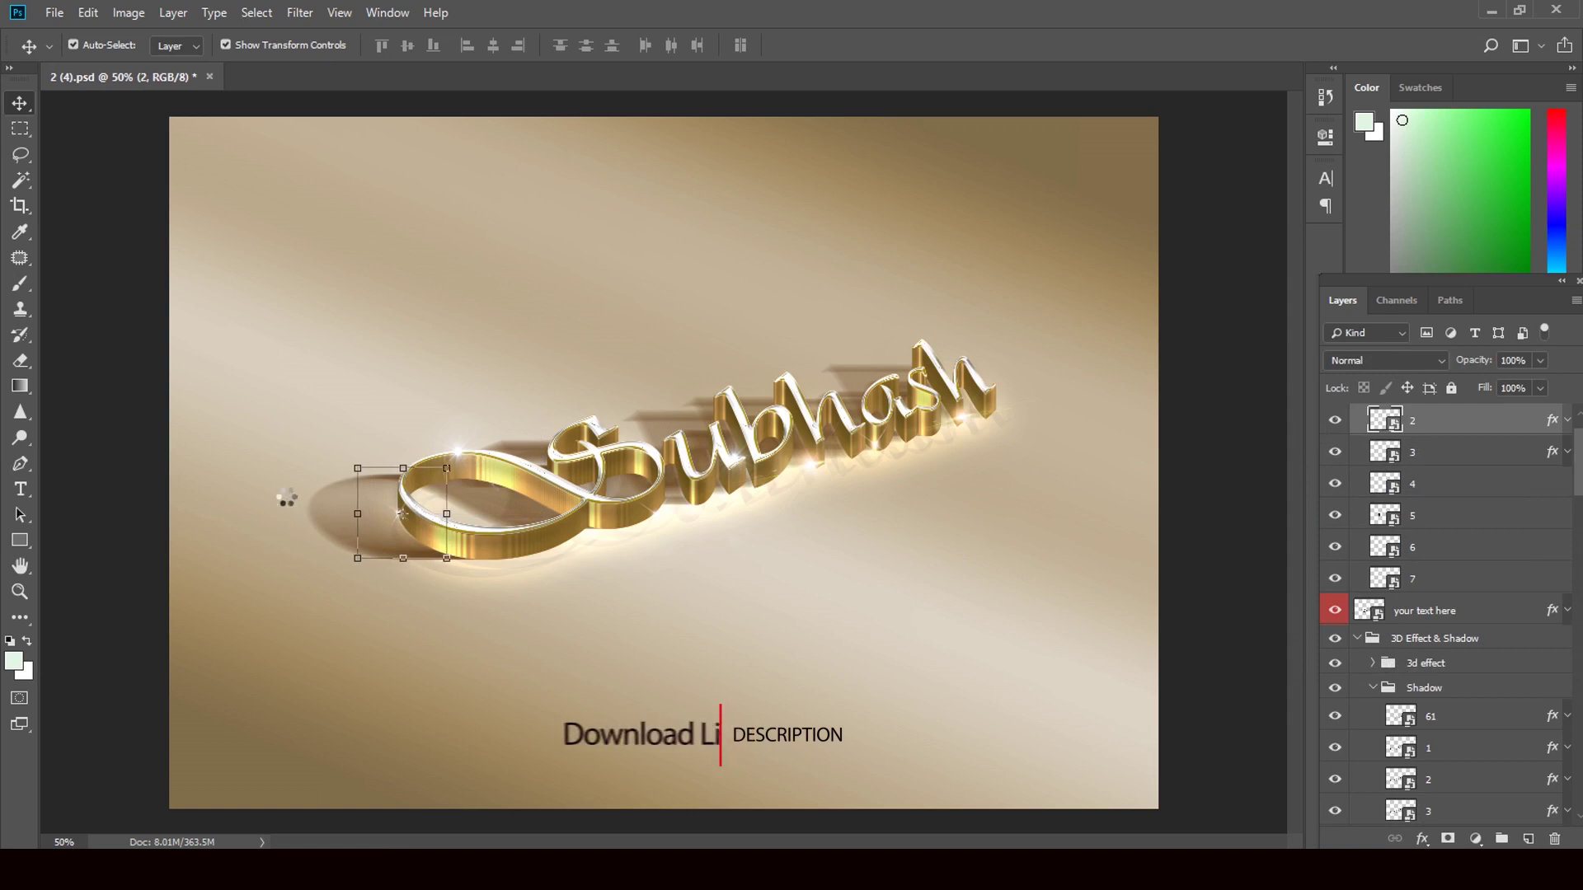
pyautogui.press('Right')
pyautogui.press('Right')
pyautogui.press('Right')
pyautogui.press('Right')
pyautogui.press('Right')
pyautogui.press('Right')
pyautogui.press('Right')
pyautogui.press('Right')
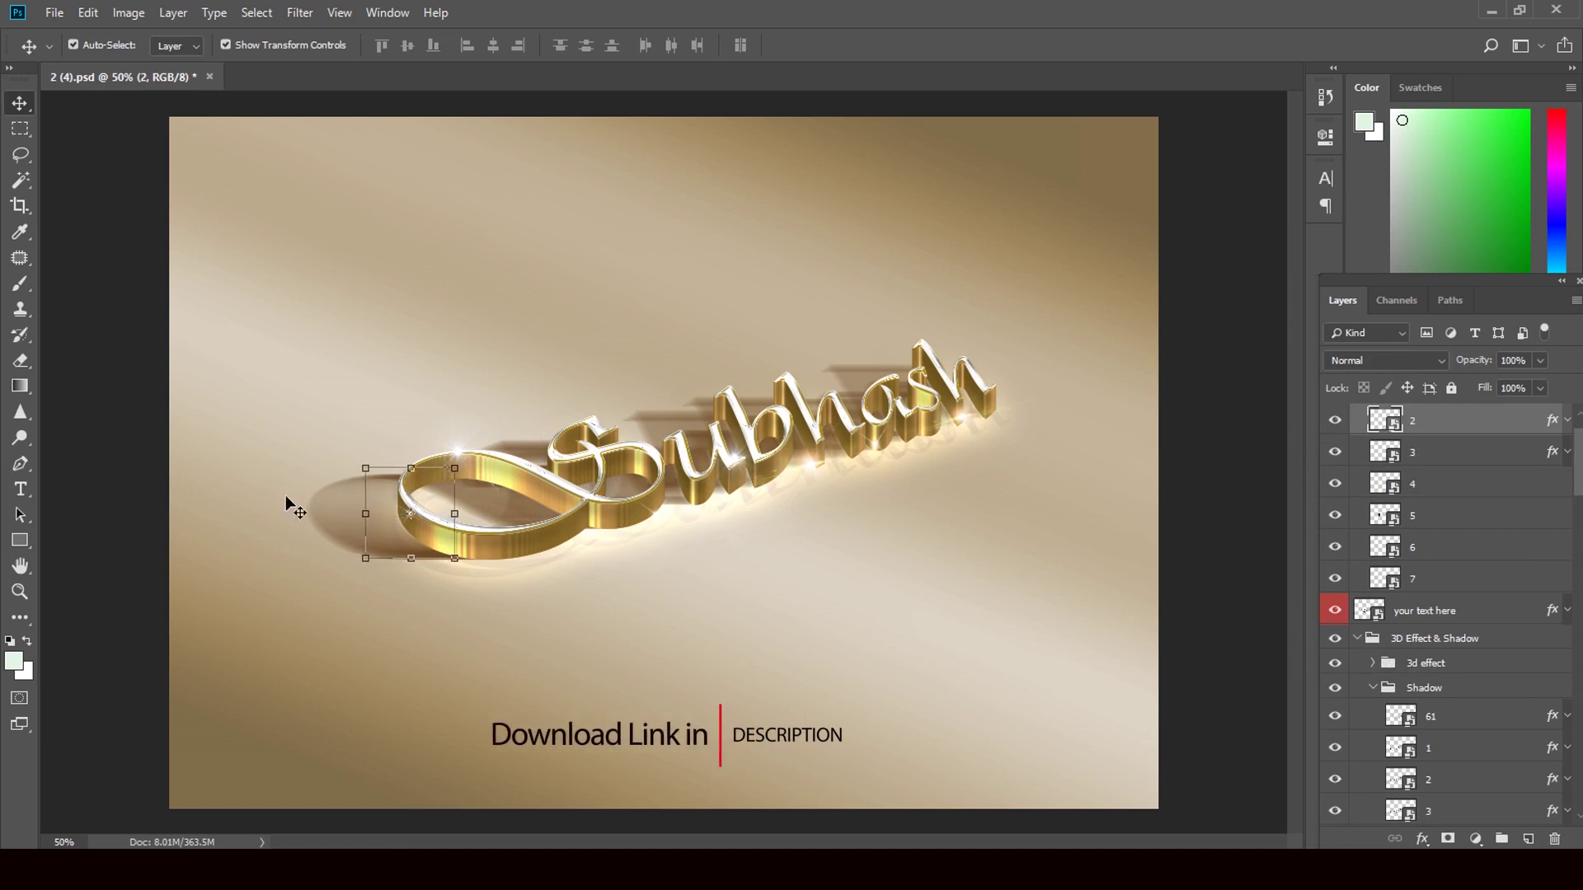
pyautogui.press('Right')
pyautogui.press('Right')
pyautogui.press('Right')
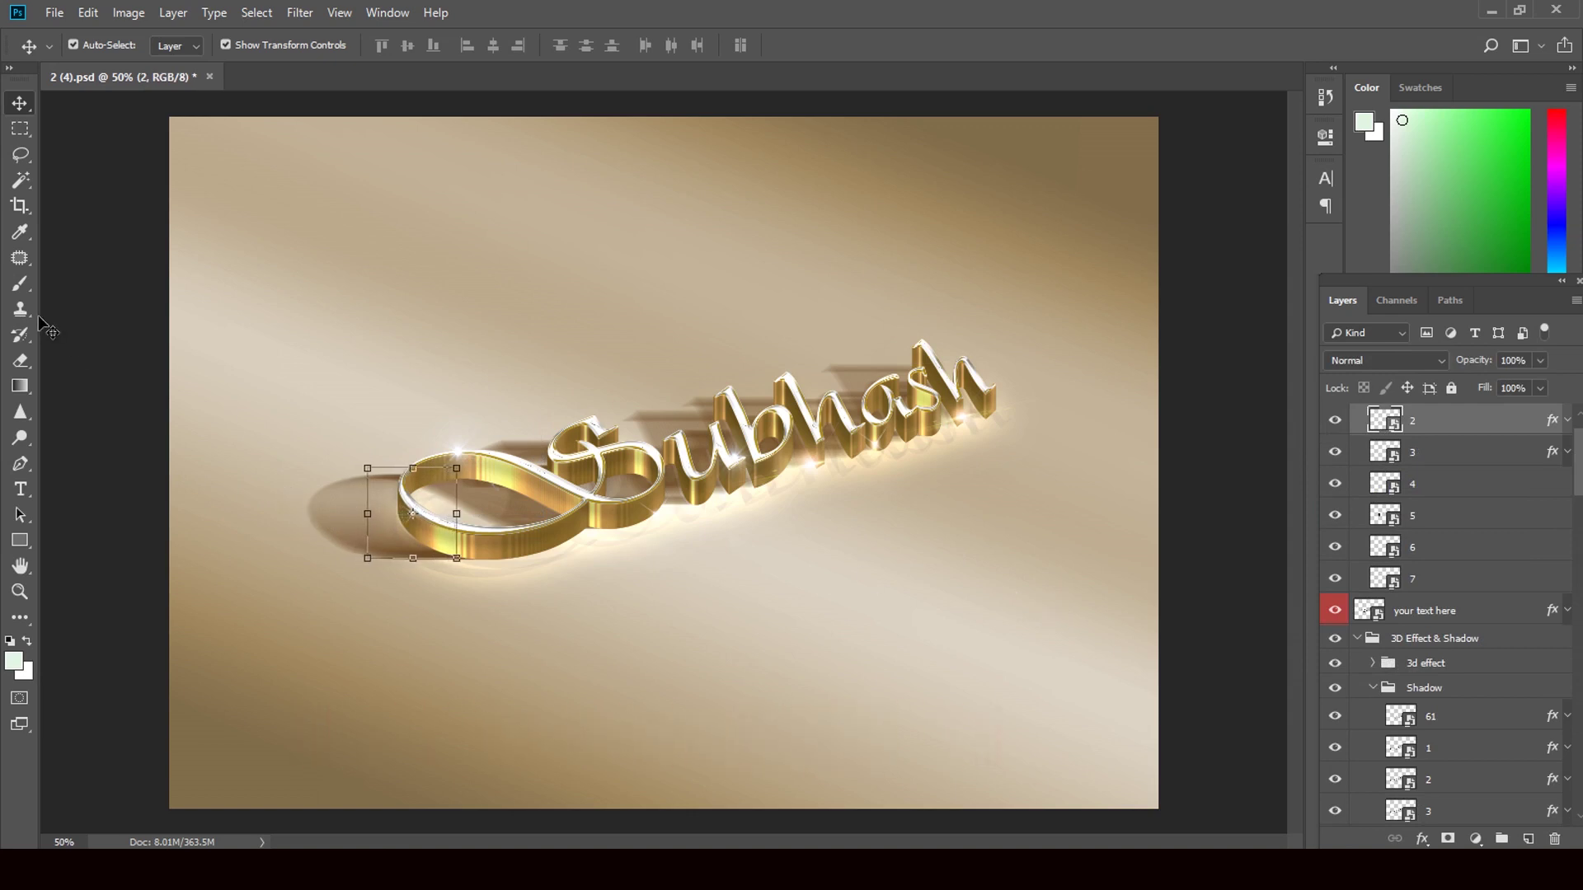
pyautogui.click(142, 235)
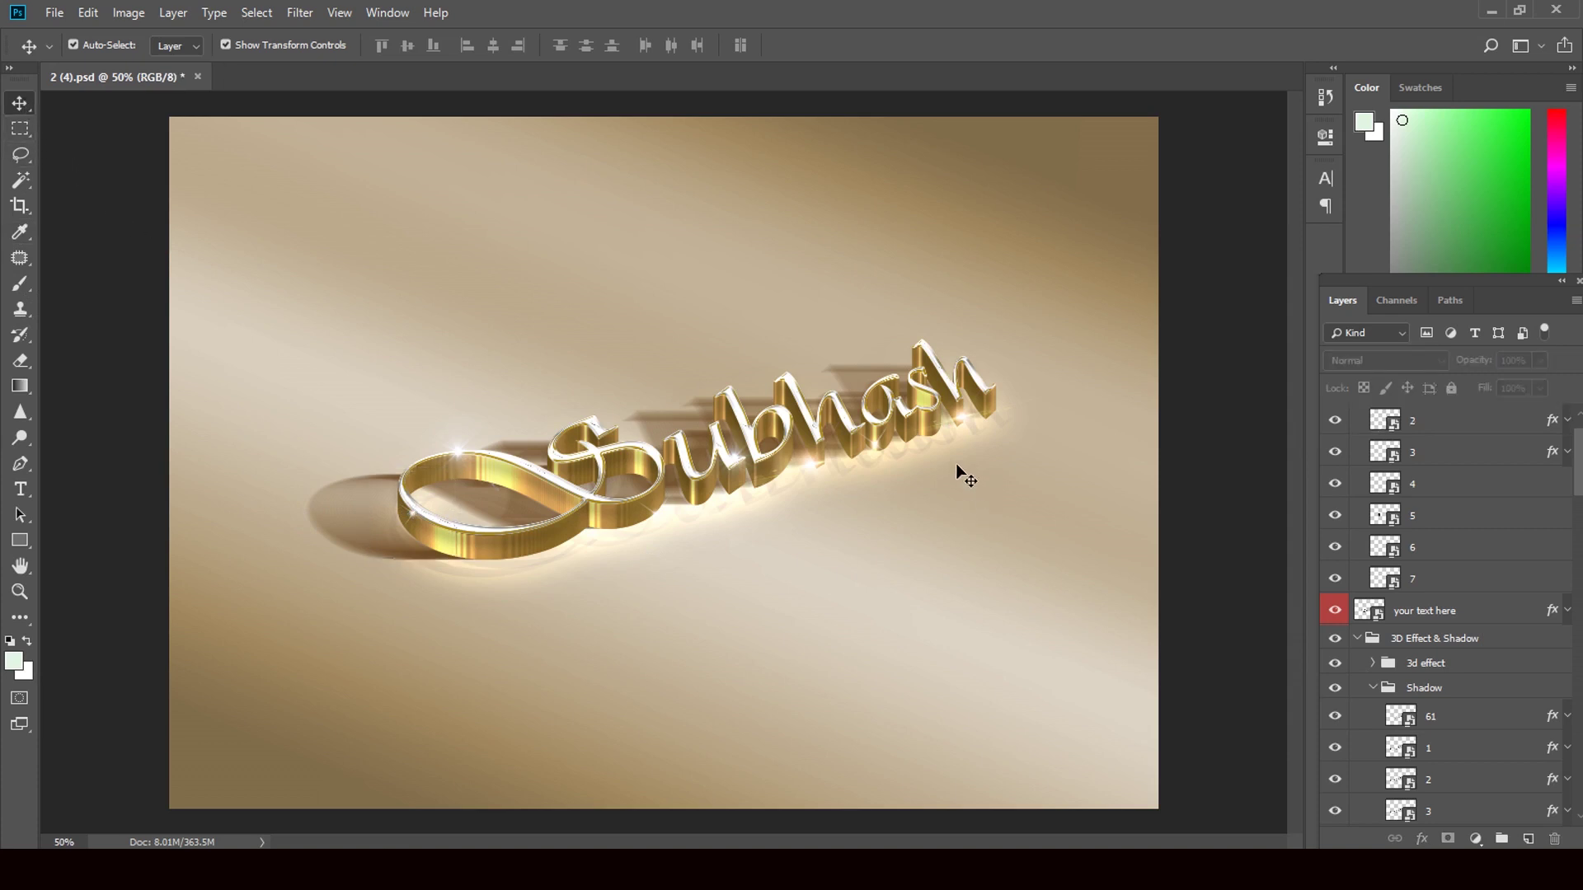
# - Nudge highlight 3 right and highlight 7 up onto Subhash, then close without saving
pyautogui.click(880, 449)
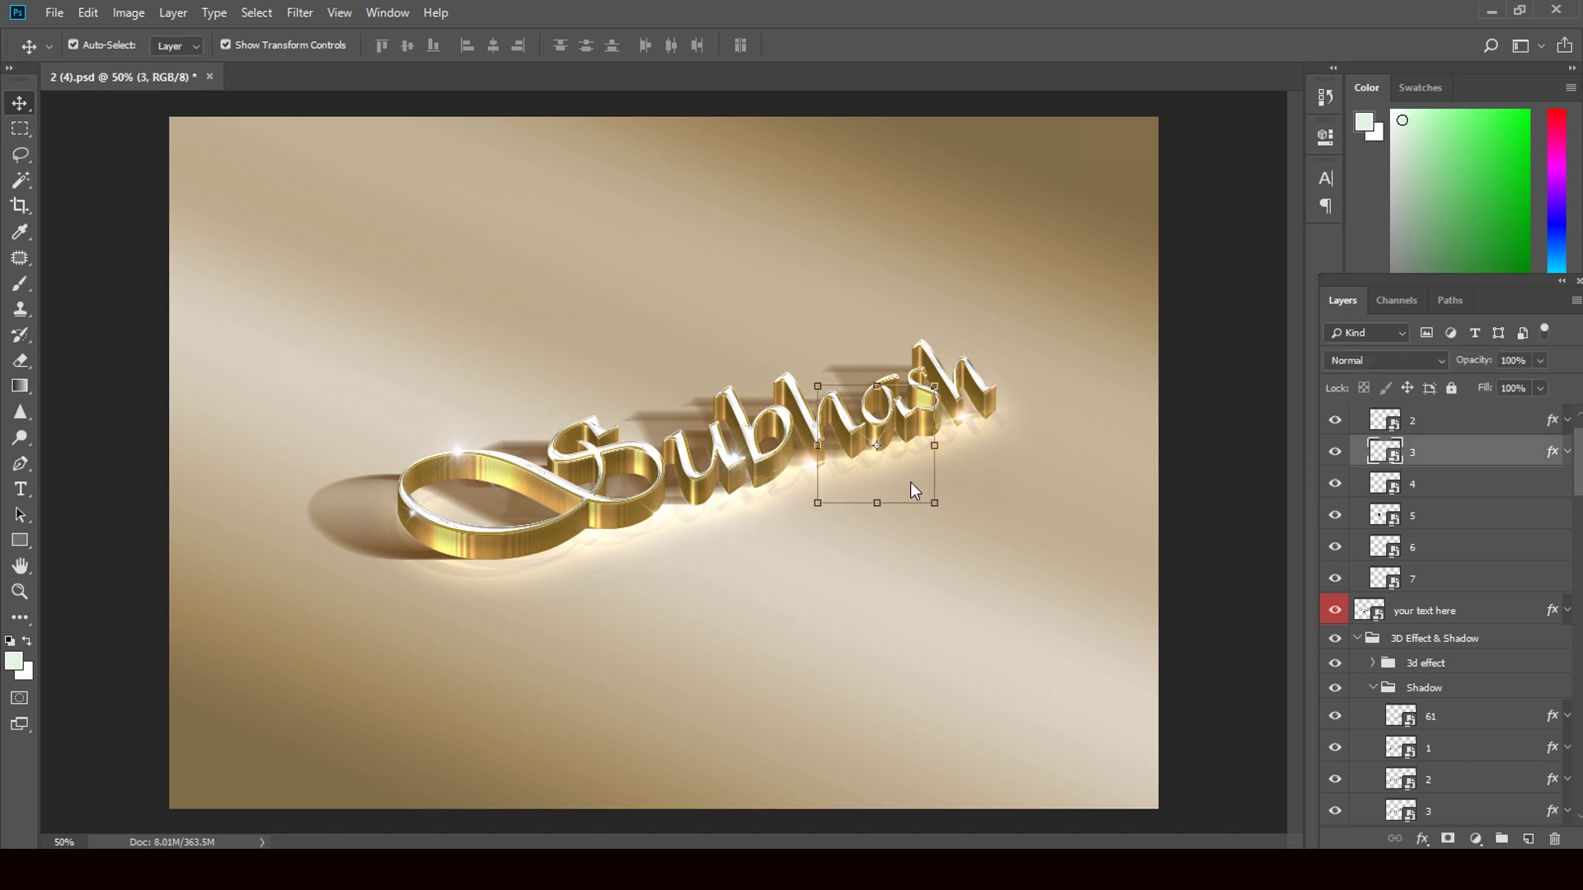
pyautogui.press('Right')
pyautogui.press('Right')
pyautogui.press('Right')
pyautogui.press('Right')
pyautogui.press('Right')
pyautogui.press('Right')
pyautogui.press('Right')
pyautogui.press('Right')
pyautogui.press('Right')
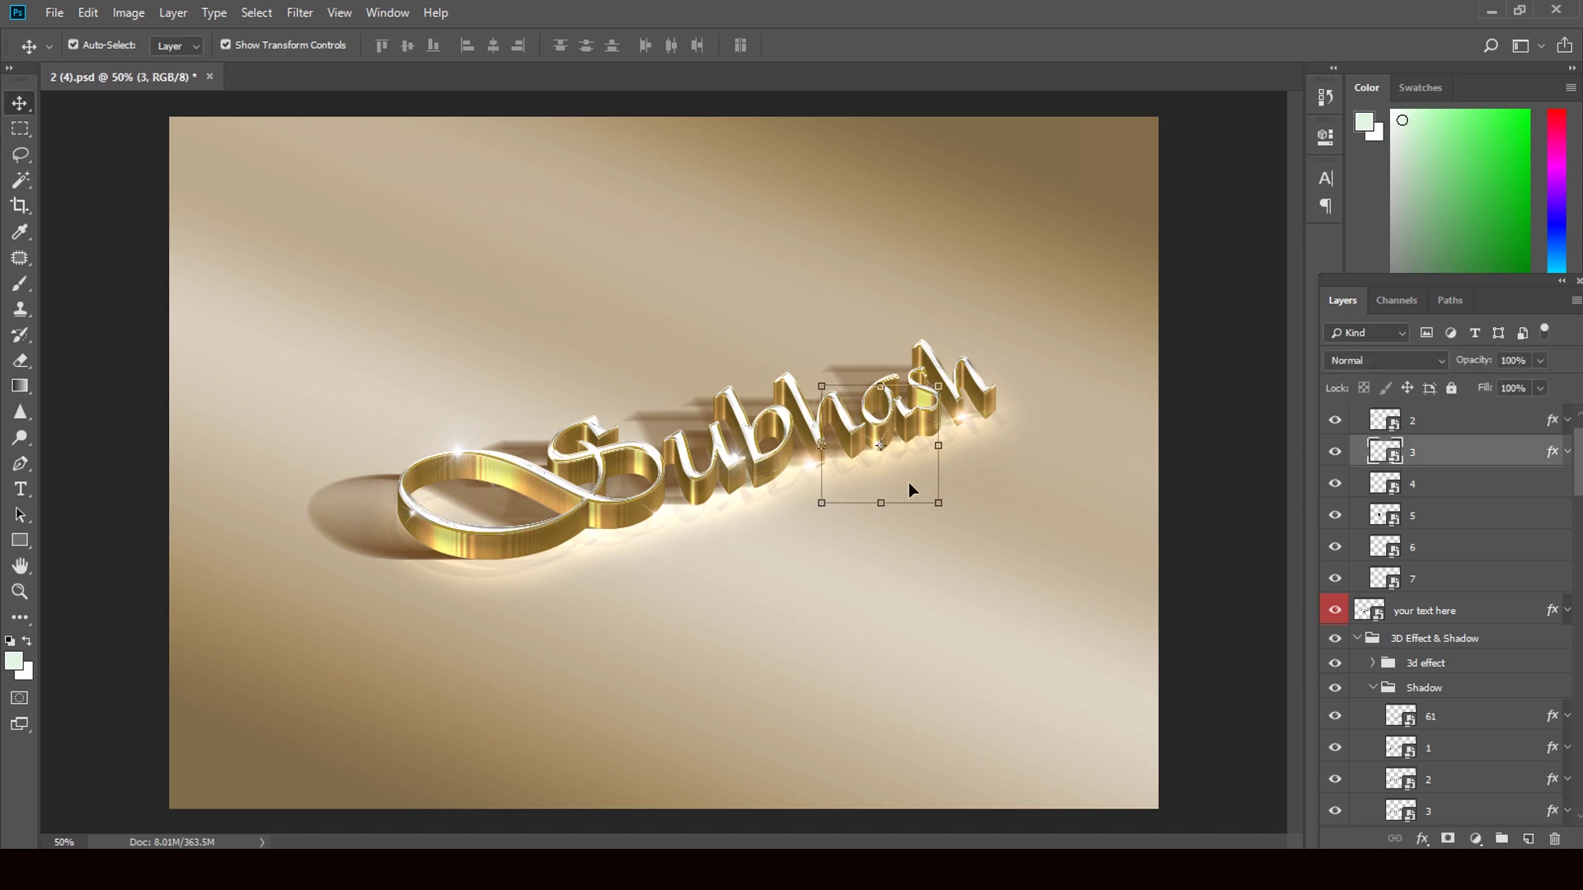
pyautogui.click(1180, 453)
pyautogui.click(962, 420)
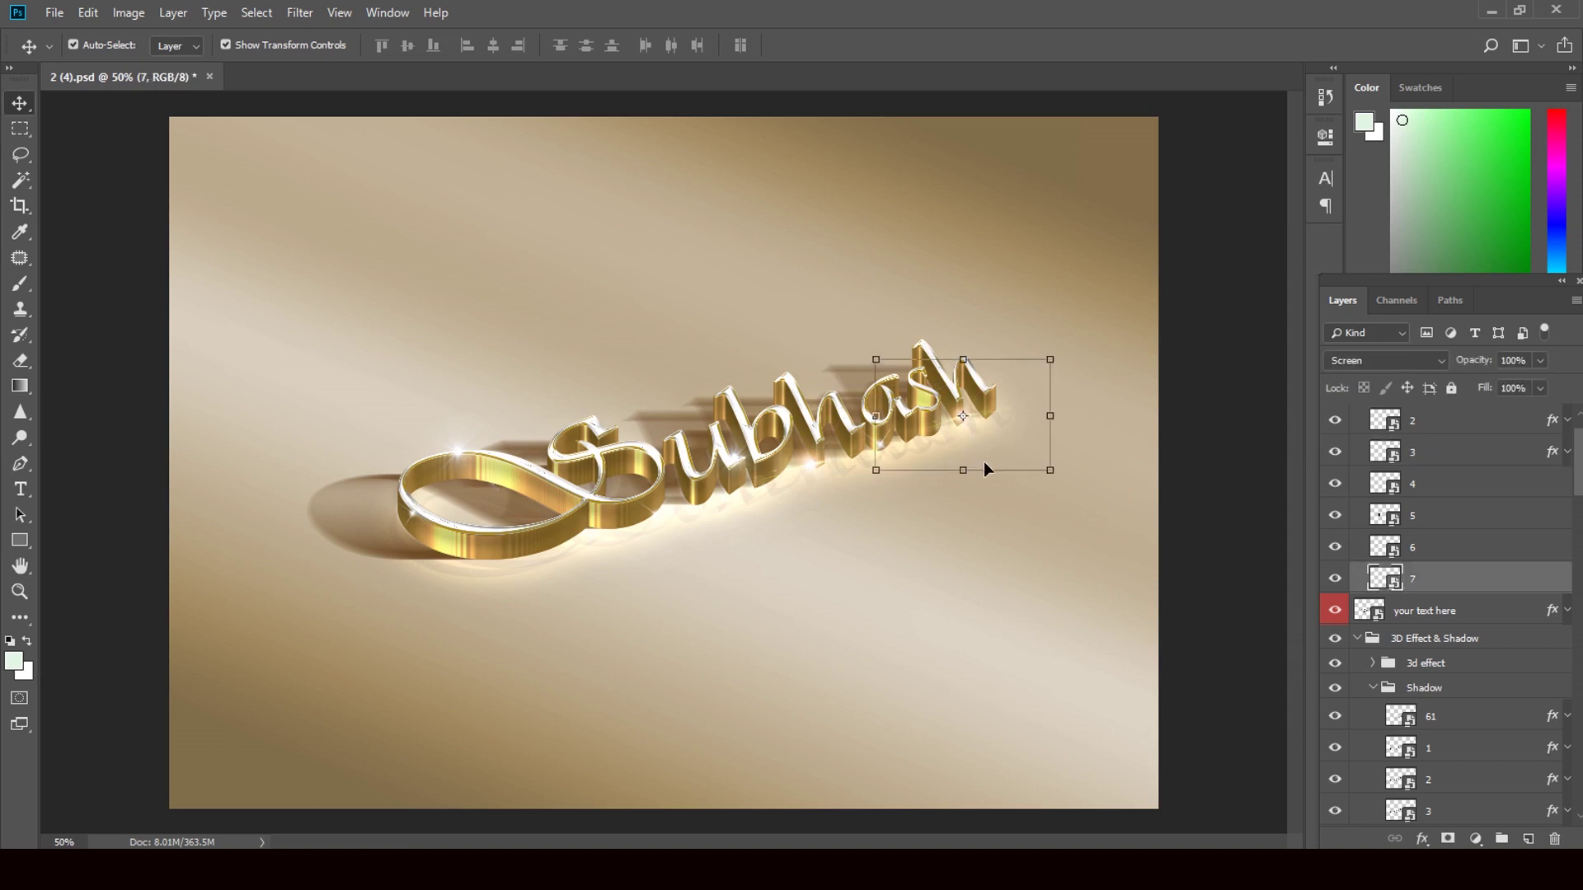
pyautogui.press('Up')
pyautogui.press('Up')
pyautogui.press('Up')
pyautogui.press('Up')
pyautogui.press('Up')
pyautogui.press('Up')
pyautogui.press('Up')
pyautogui.press('Up')
pyautogui.press('Up')
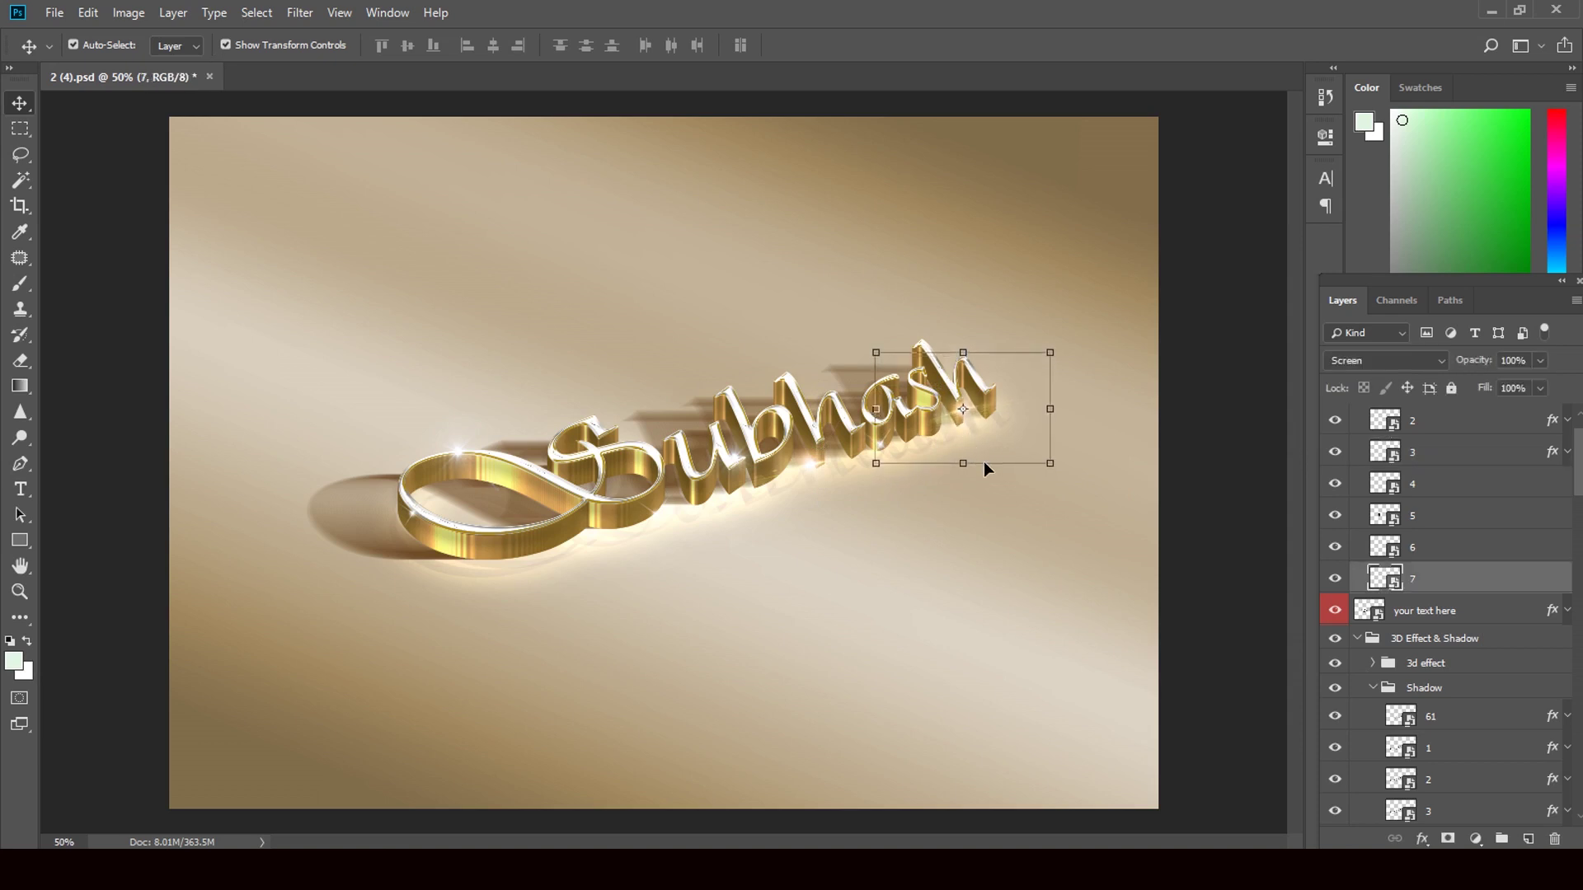
pyautogui.press('Up')
pyautogui.press('Up')
pyautogui.press('Up')
pyautogui.press('Up')
pyautogui.press('Up')
pyautogui.press('Up')
pyautogui.press('Up')
pyautogui.press('Up')
pyautogui.press('Up')
pyautogui.press('Up')
pyautogui.press('Up')
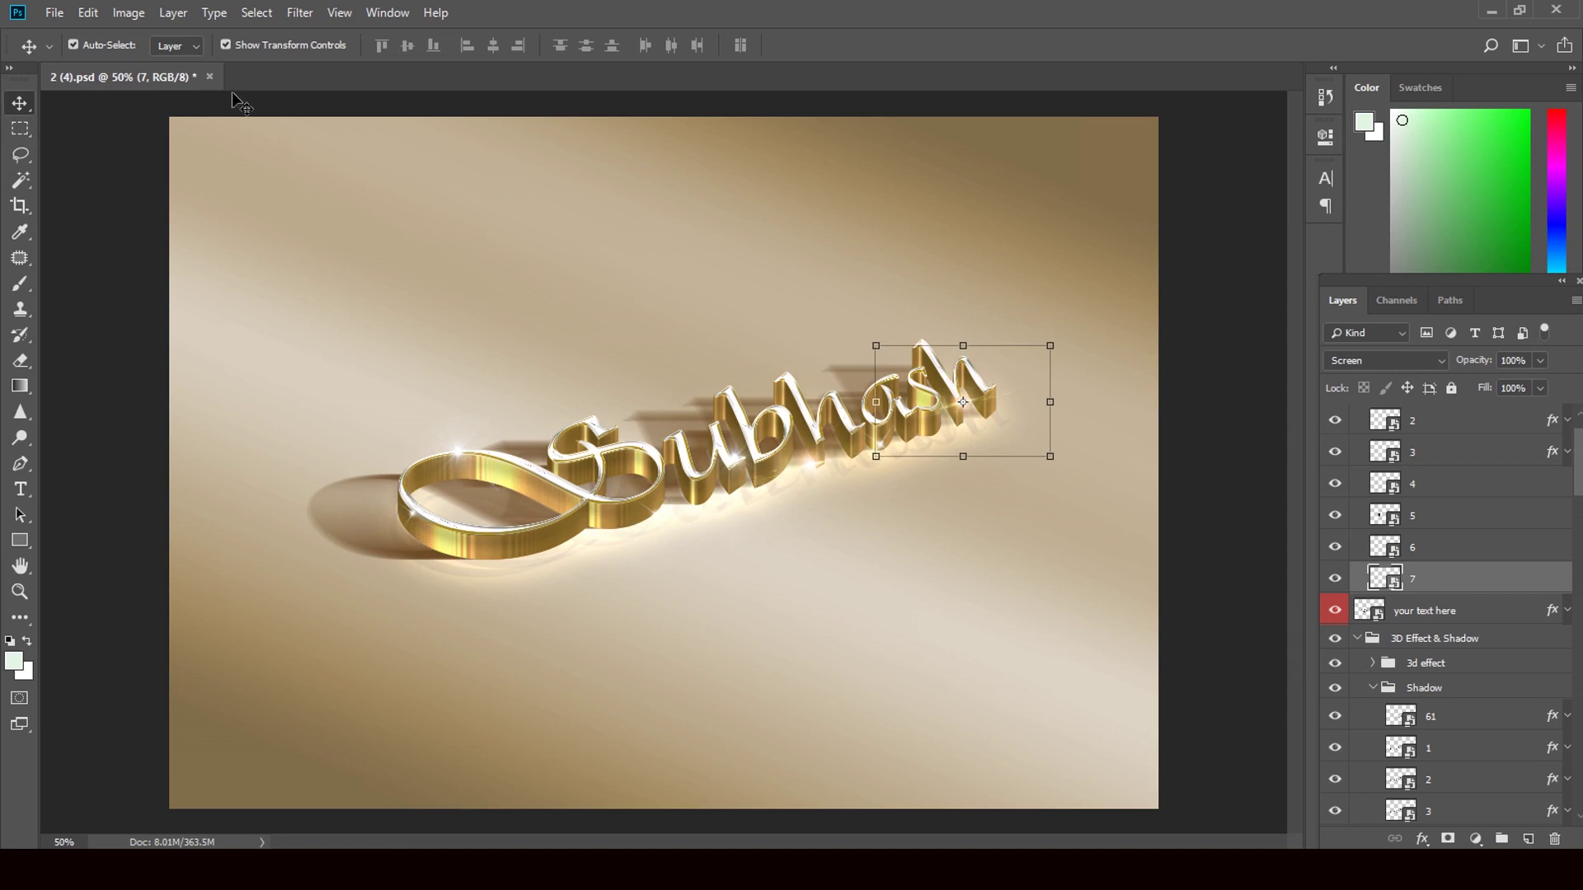
pyautogui.click(209, 77)
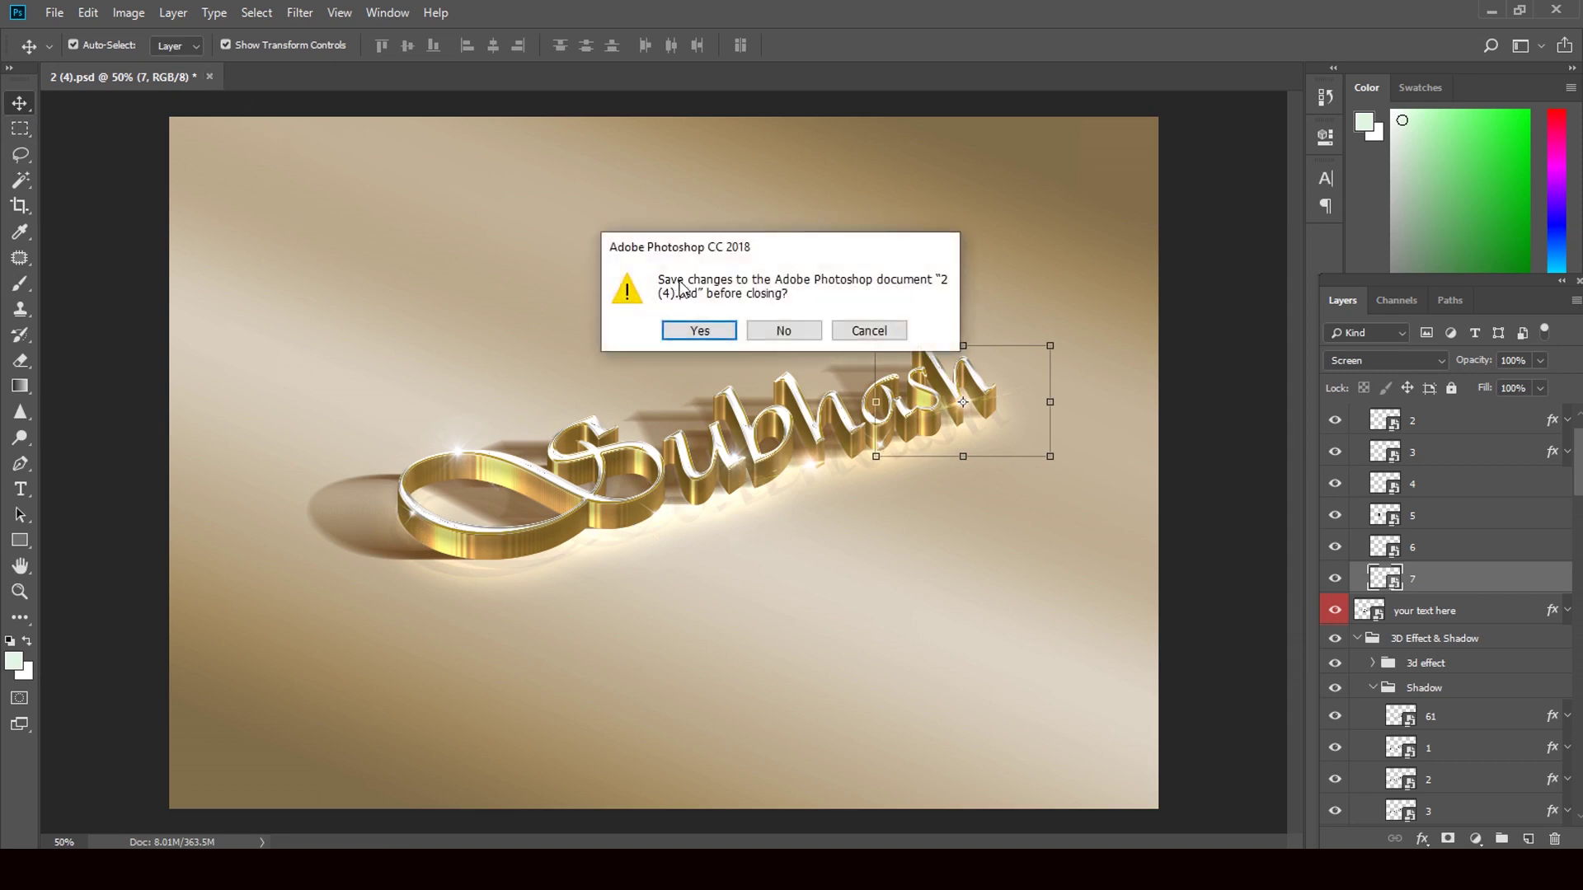
pyautogui.click(784, 330)
# - Minimize Photoshop and drag file 3 from Downloads into it to open the silver mockup
pyautogui.click(1493, 10)
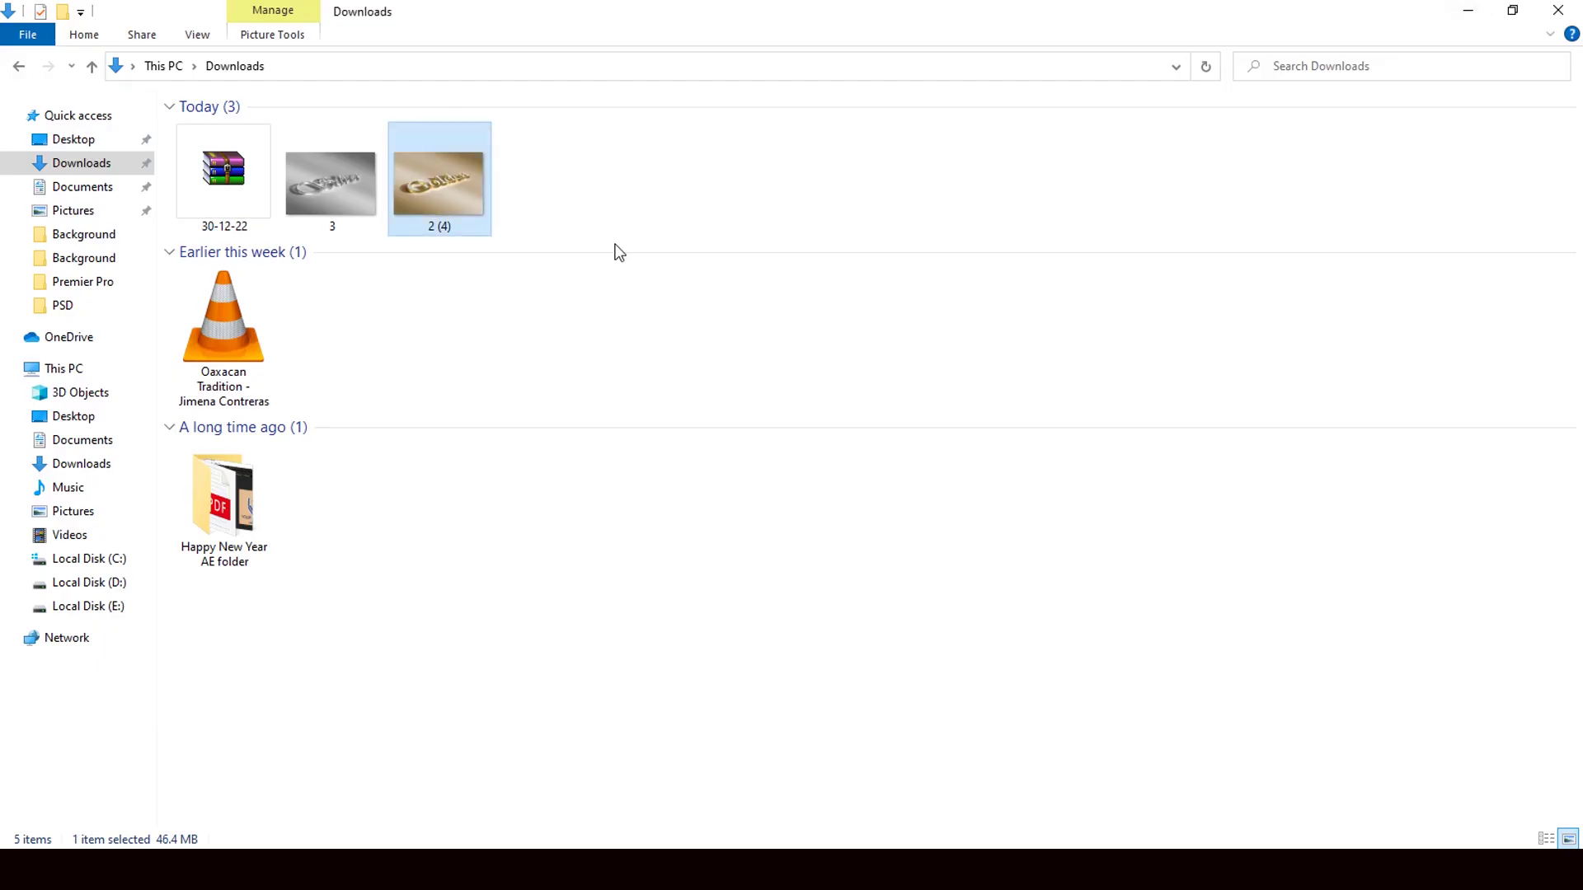
pyautogui.click(362, 191)
pyautogui.moveTo(343, 201)
pyautogui.mouseDown()
pyautogui.moveTo(705, 874)
pyautogui.moveTo(710, 483)
pyautogui.mouseUp()
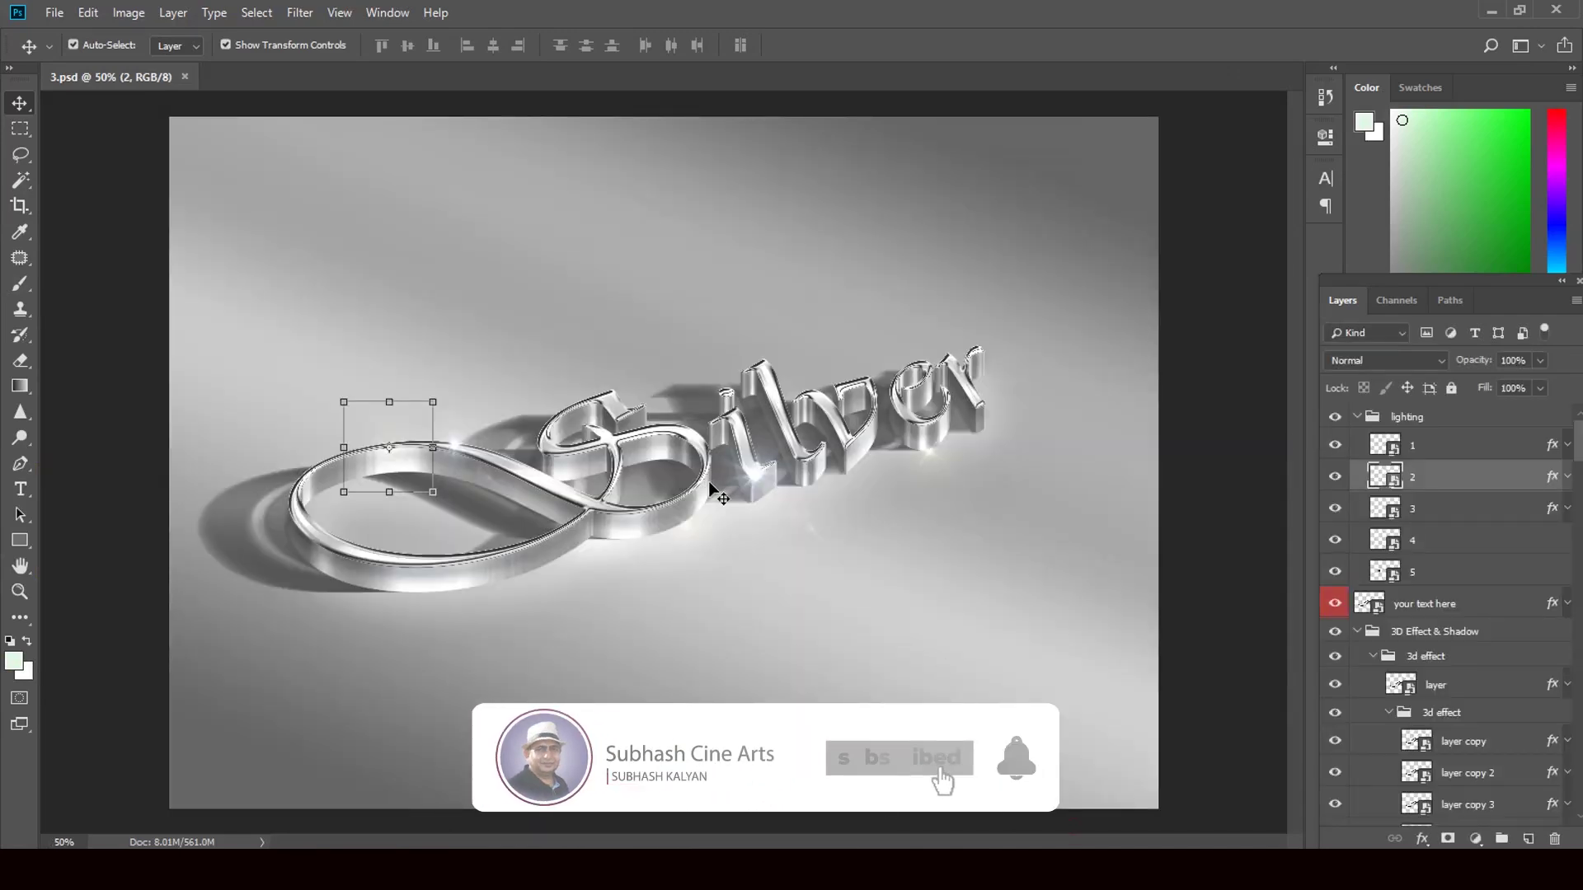
# - Open the 'your text here' smart object and enter type editing on the Silver text
pyautogui.doubleClick(1371, 607)
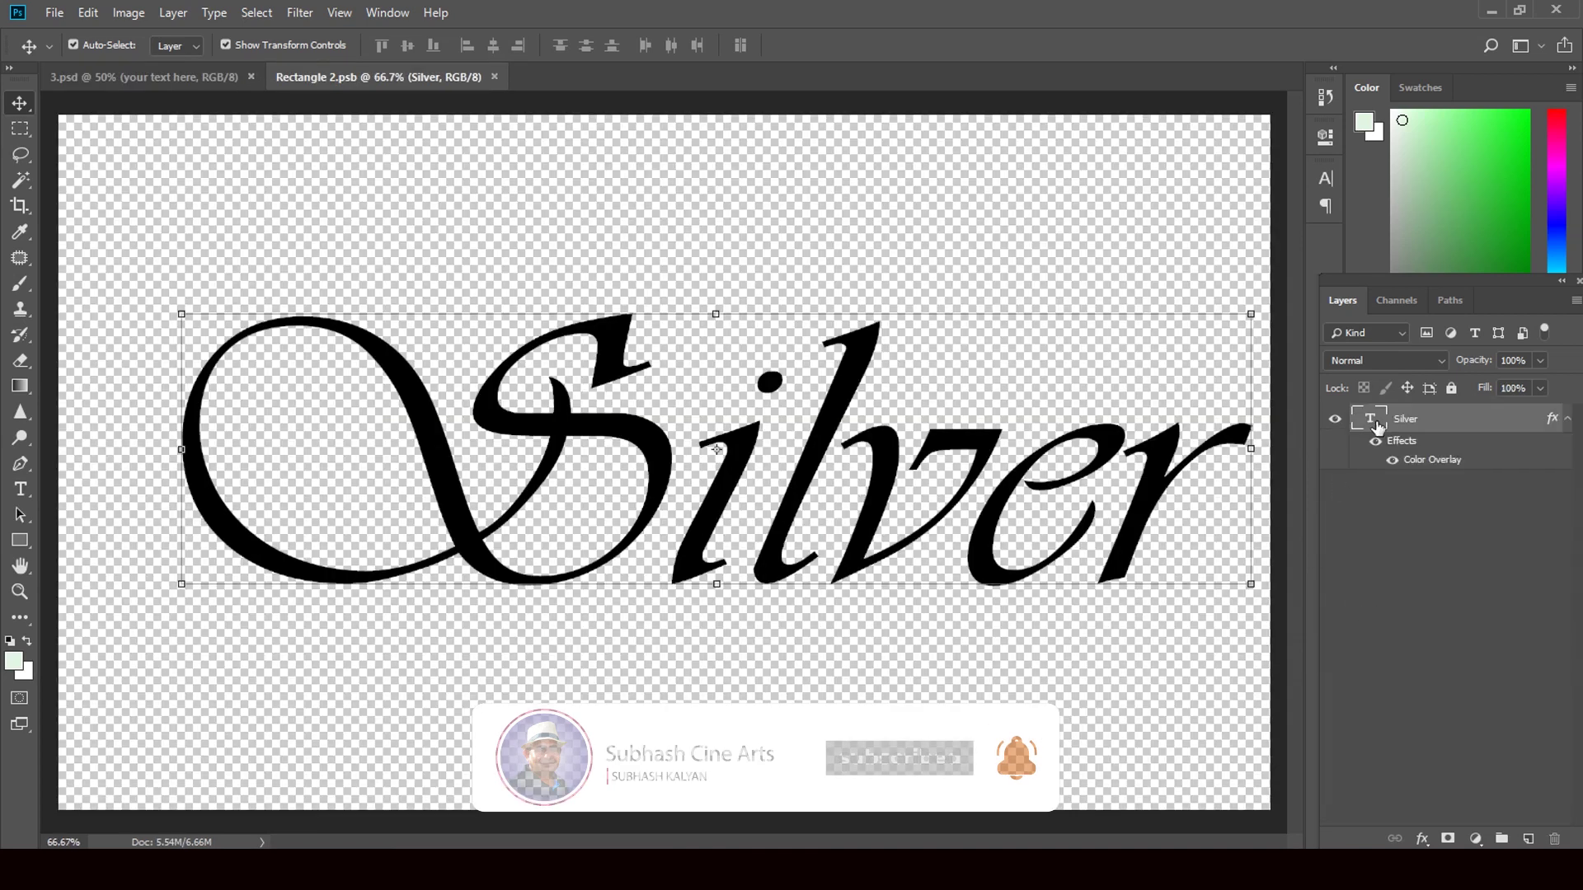
pyautogui.doubleClick(1372, 419)
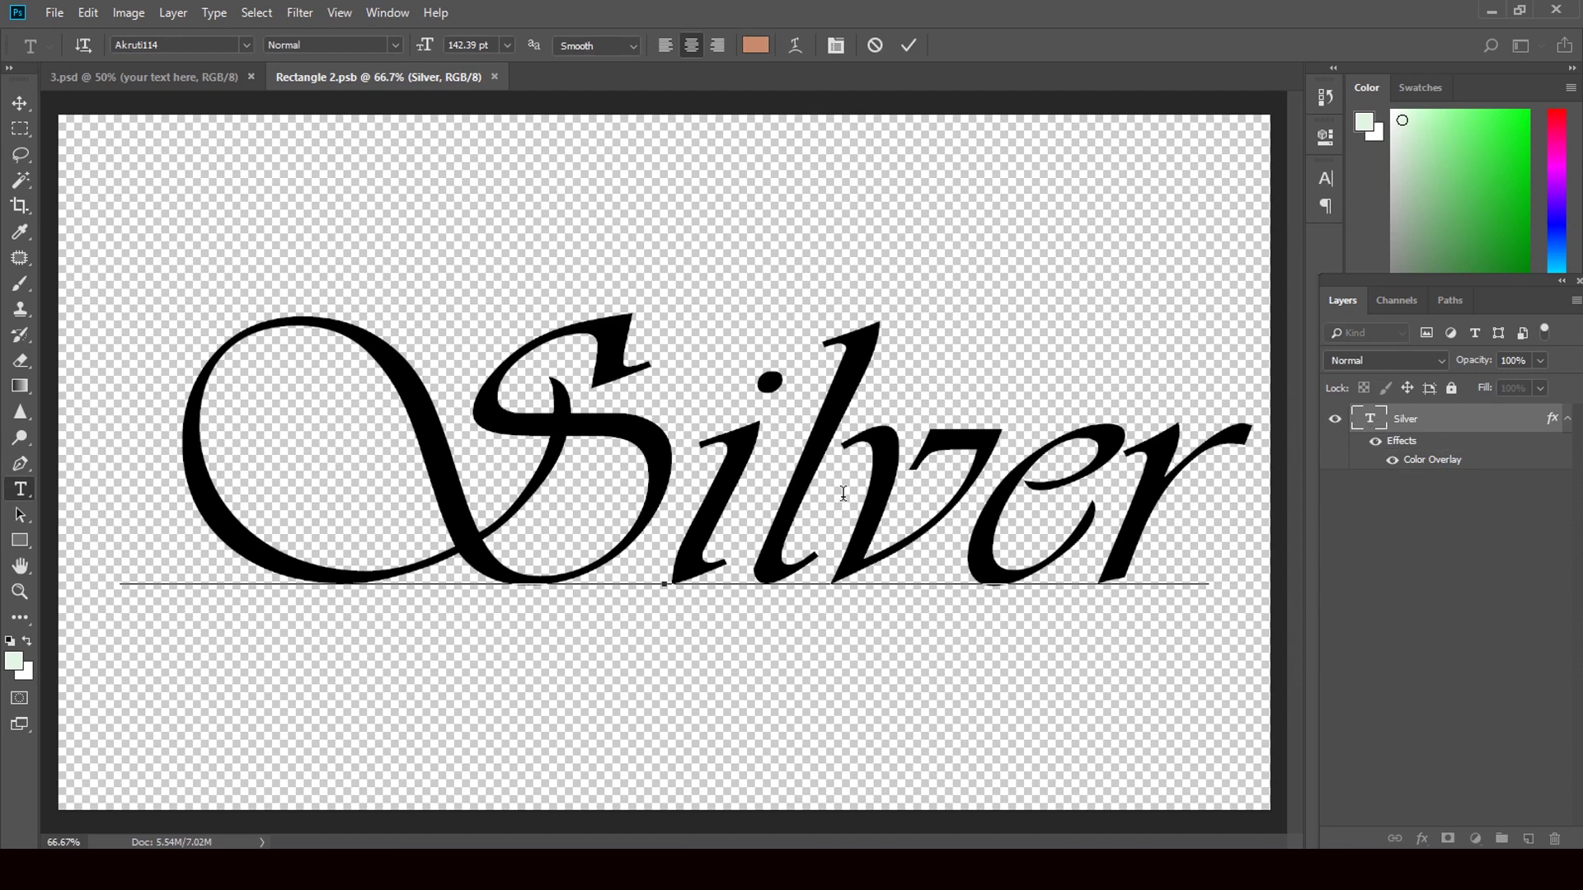
# - Retype the smart object's Silver text as Subh and bring up the font family list
pyautogui.doubleClick(1372, 424)
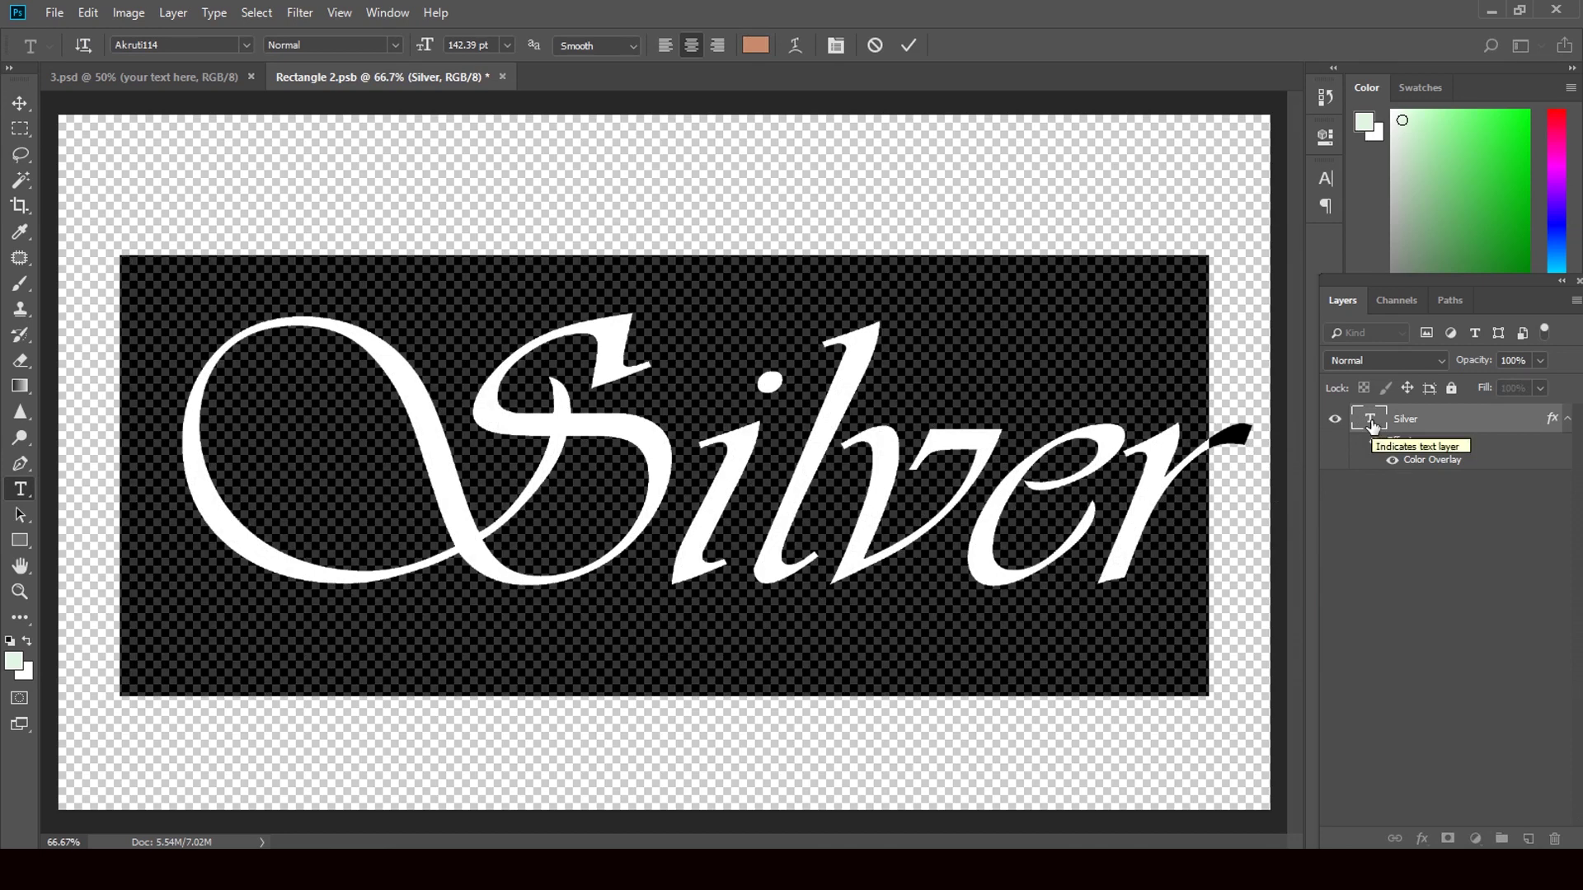
pyautogui.write('S')
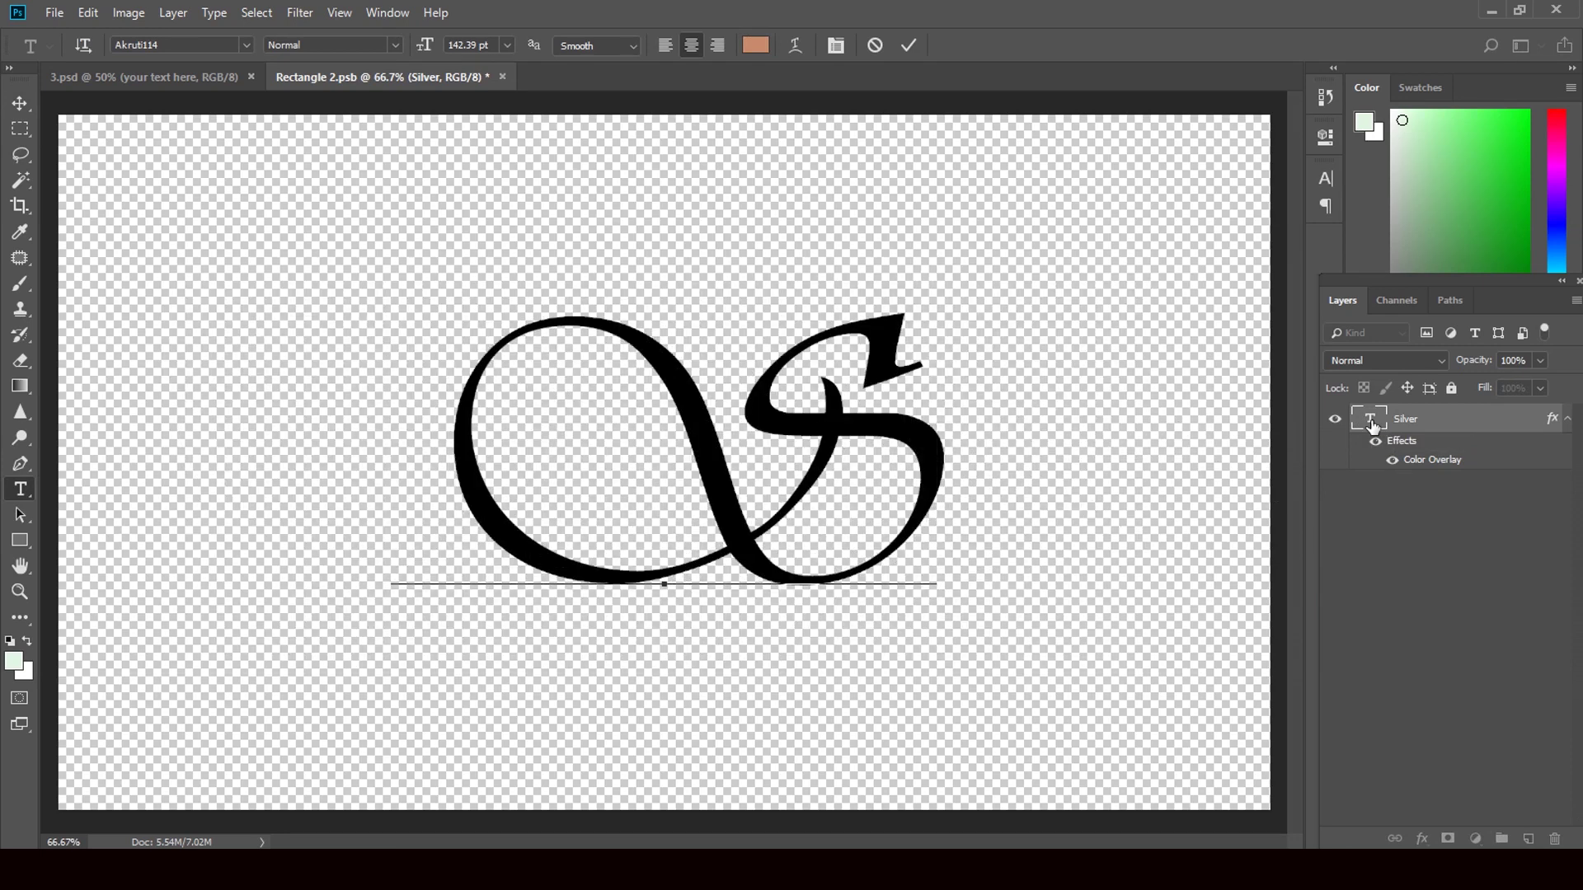
pyautogui.write('ub')
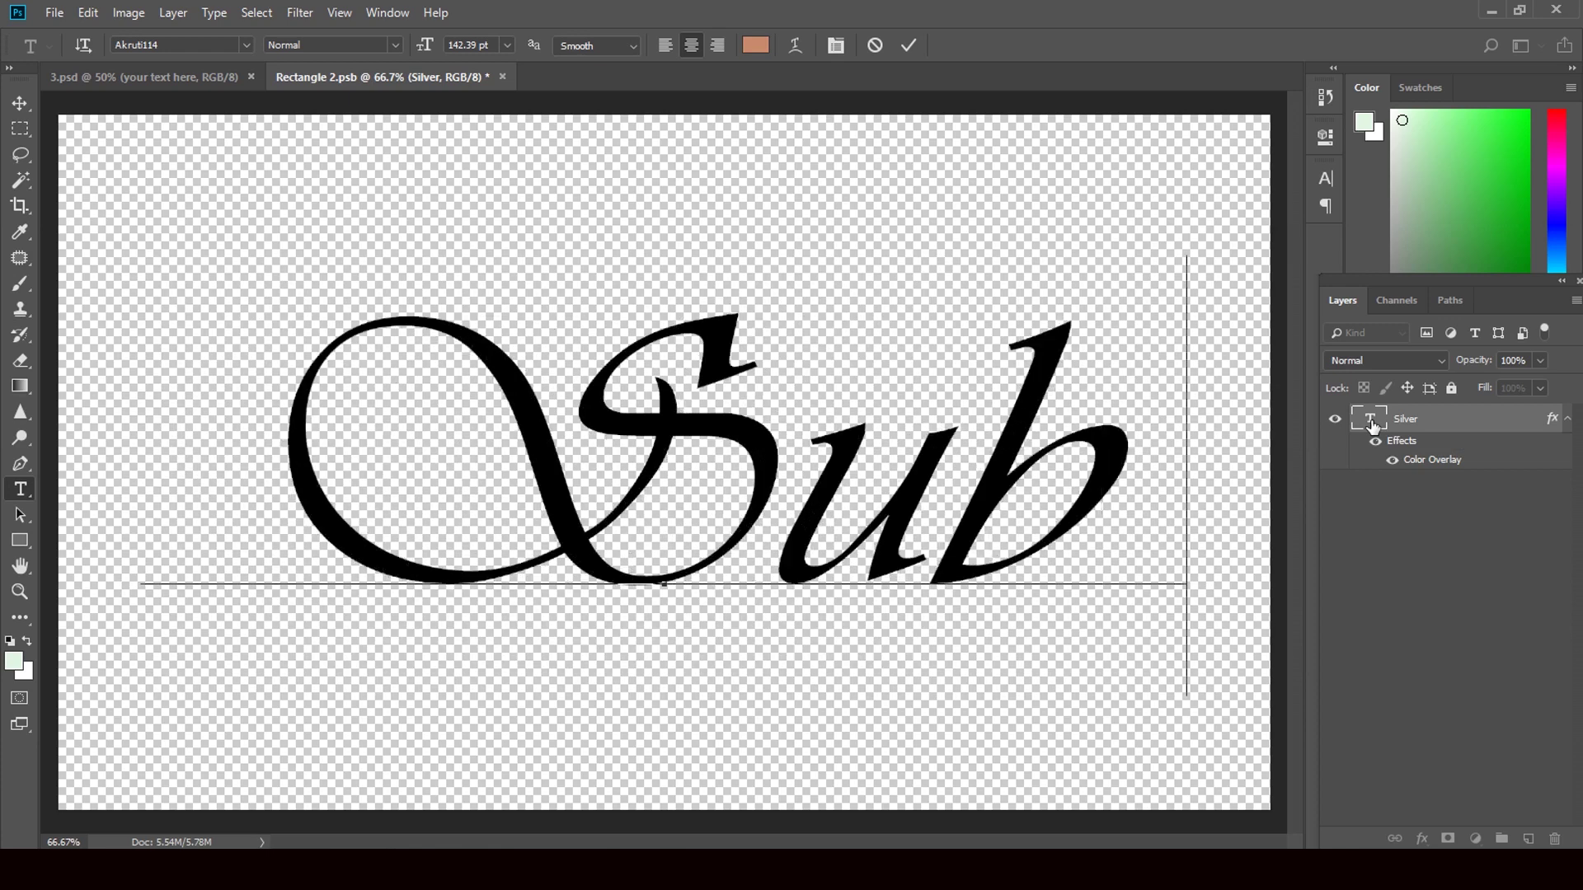
pyautogui.write('h')
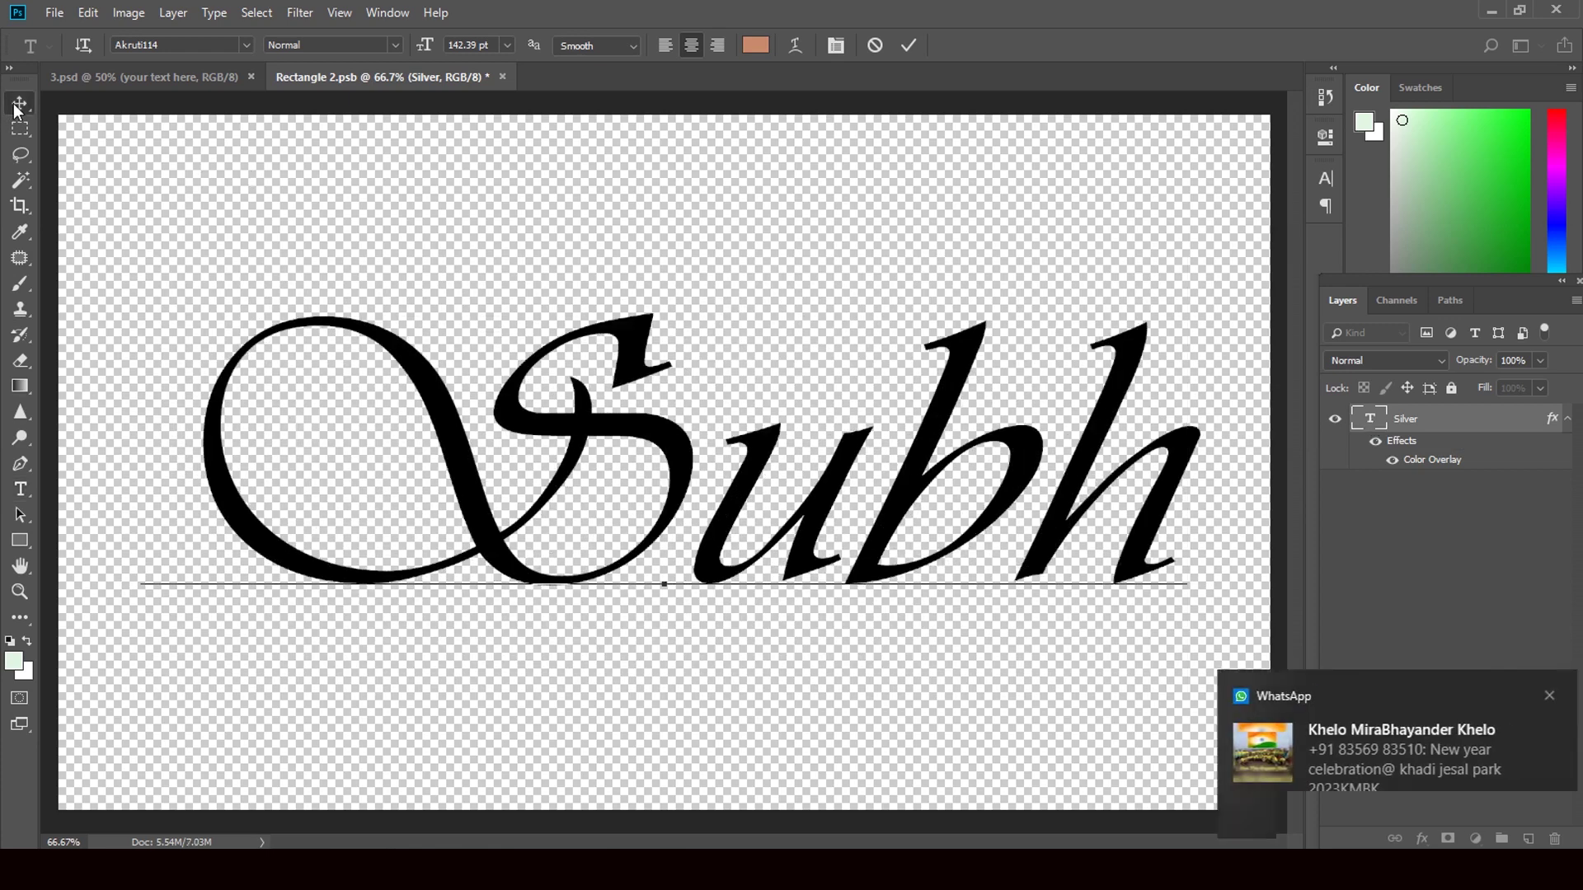
pyautogui.click(19, 103)
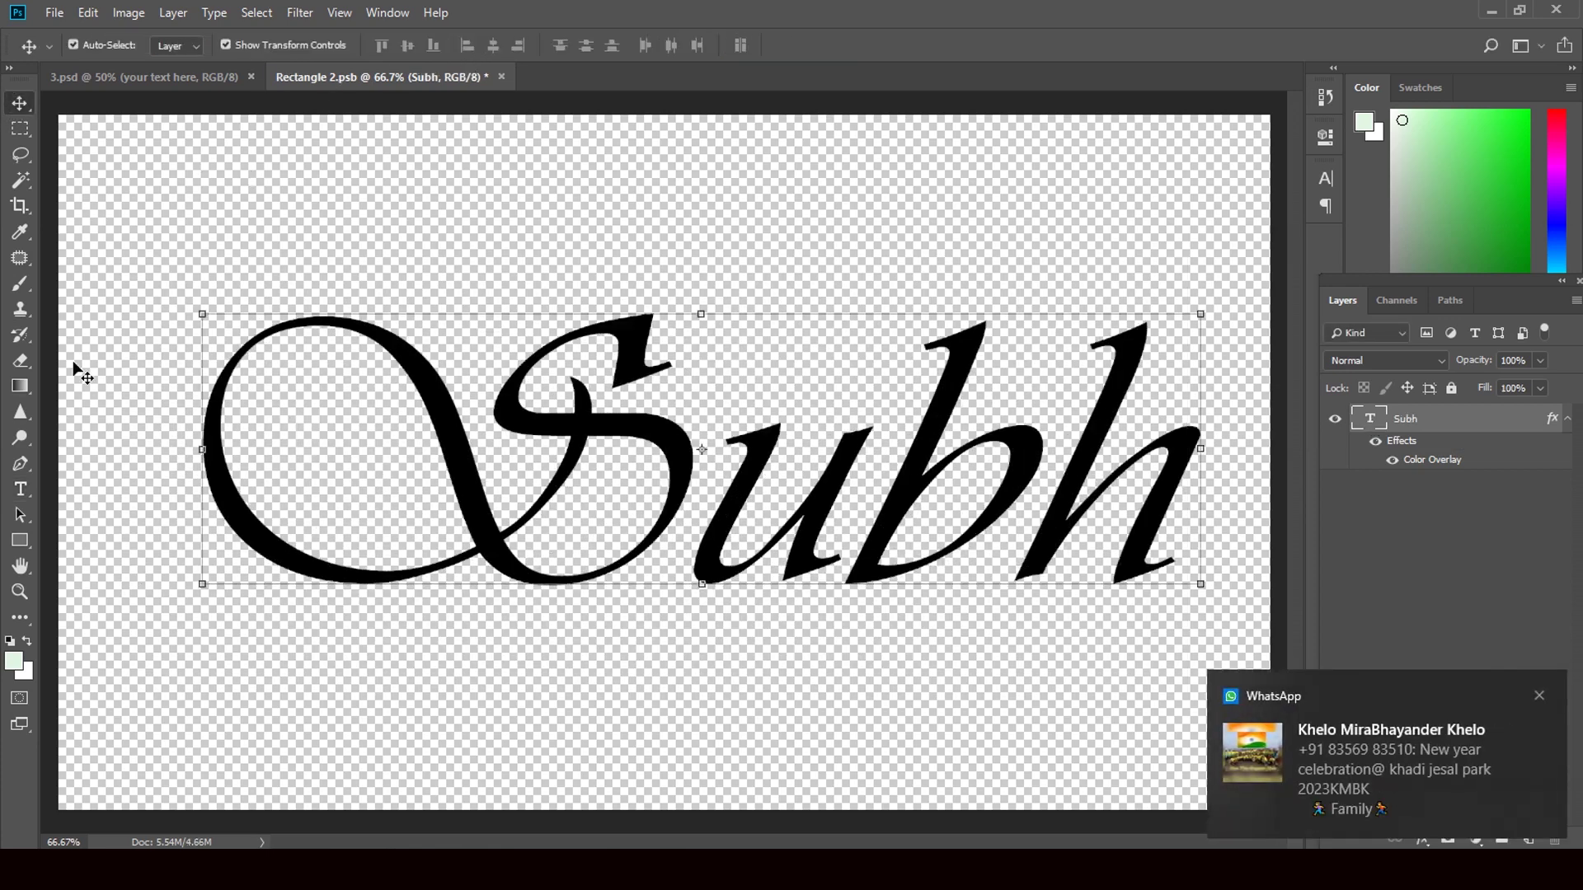
pyautogui.click(23, 489)
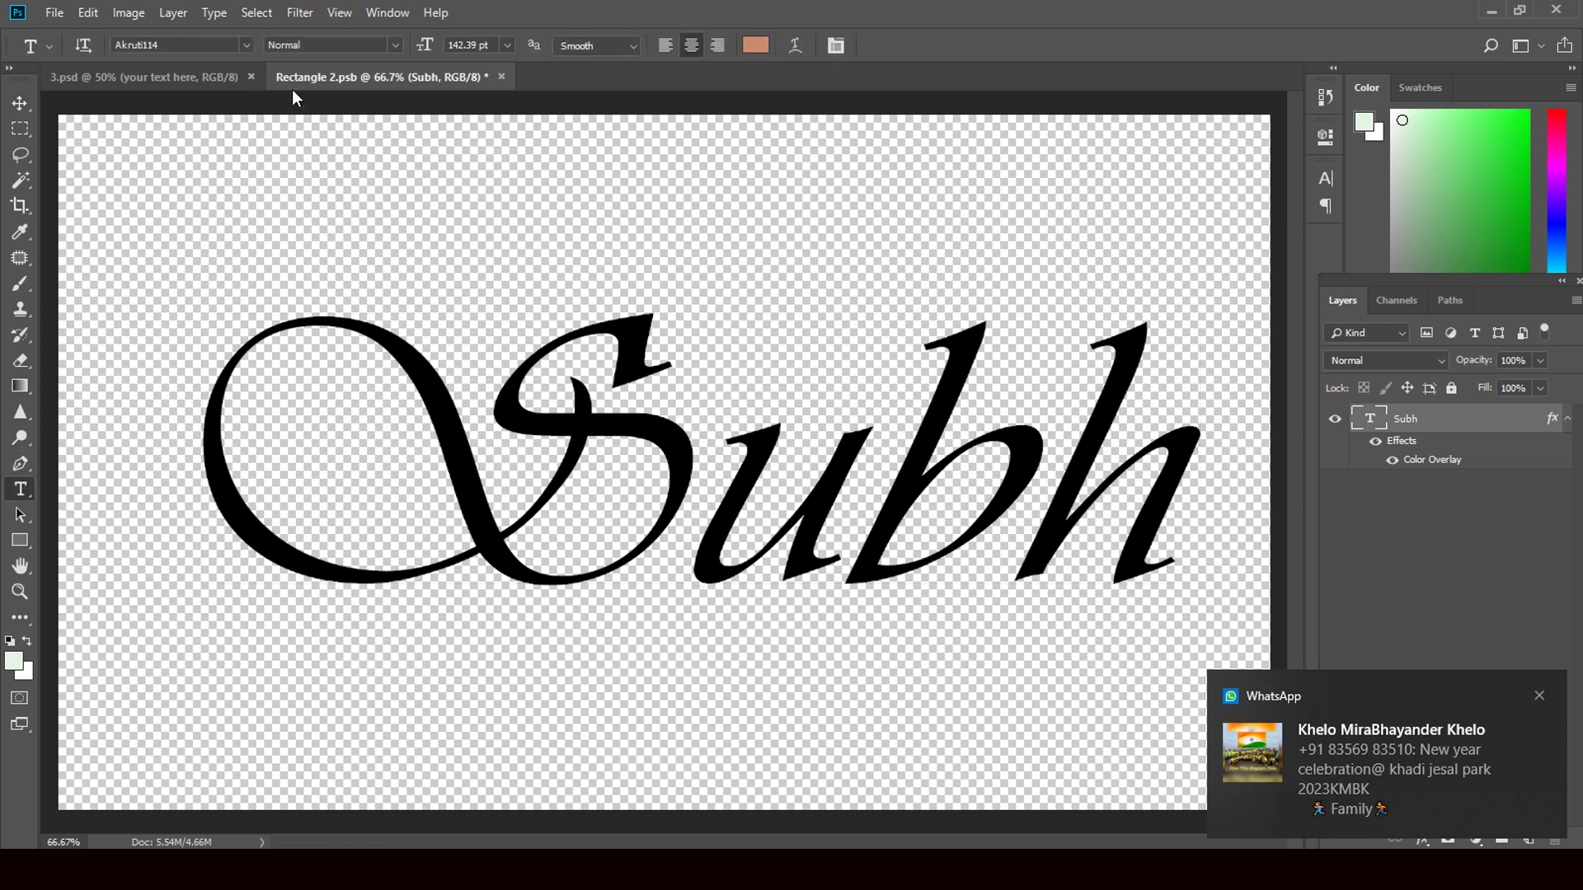
pyautogui.click(246, 45)
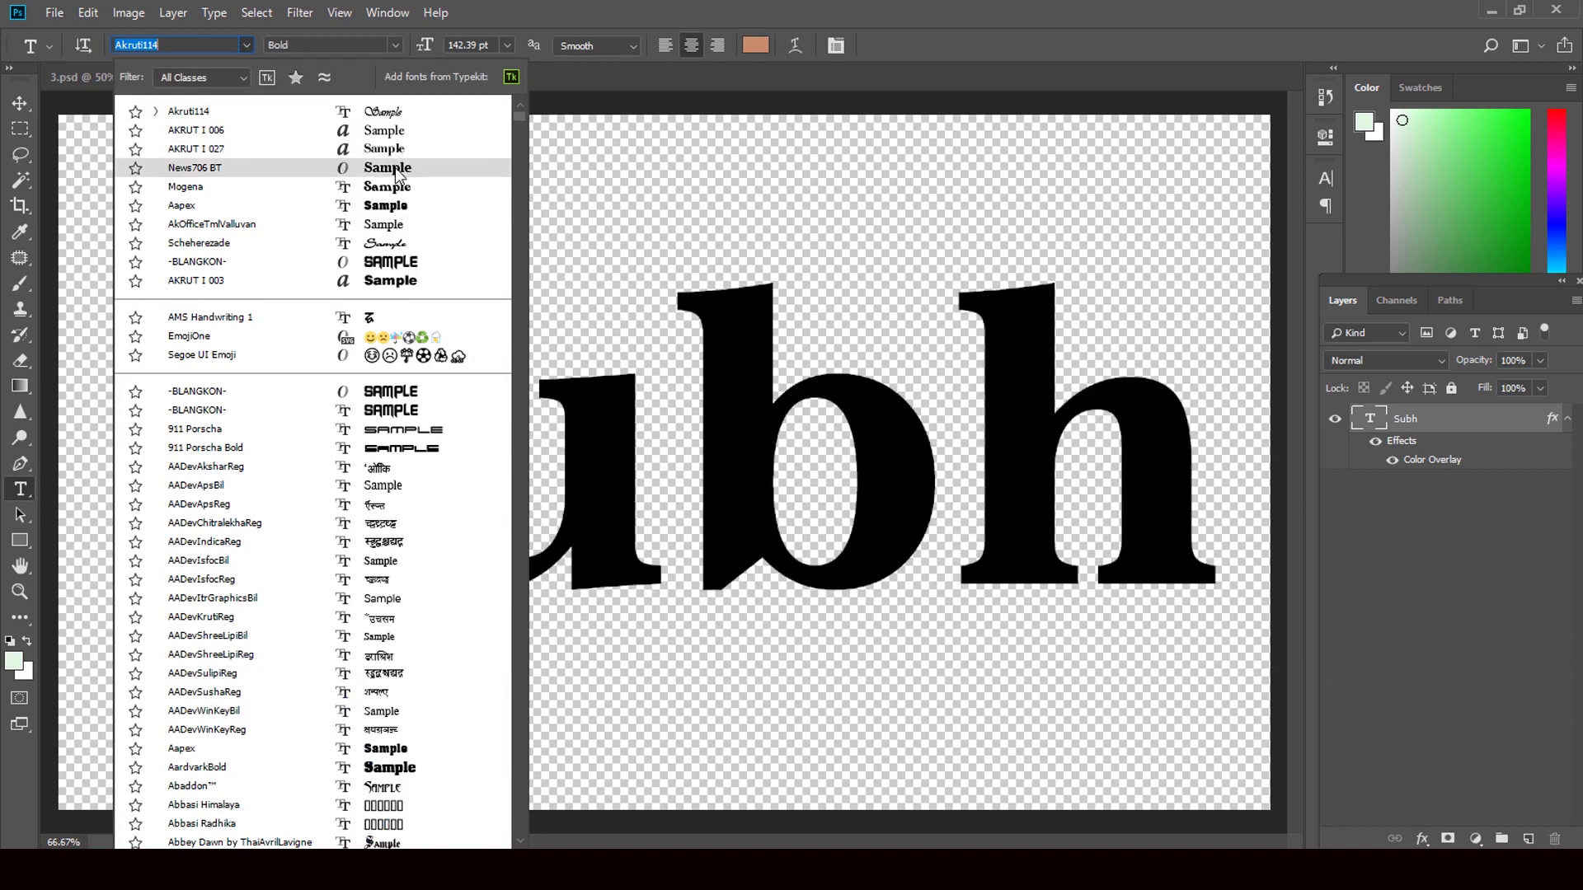
# - Set Subh in News706 BT, then save and close Rectangle 2.psb back into 3.psd
pyautogui.click(396, 169)
pyautogui.click(20, 103)
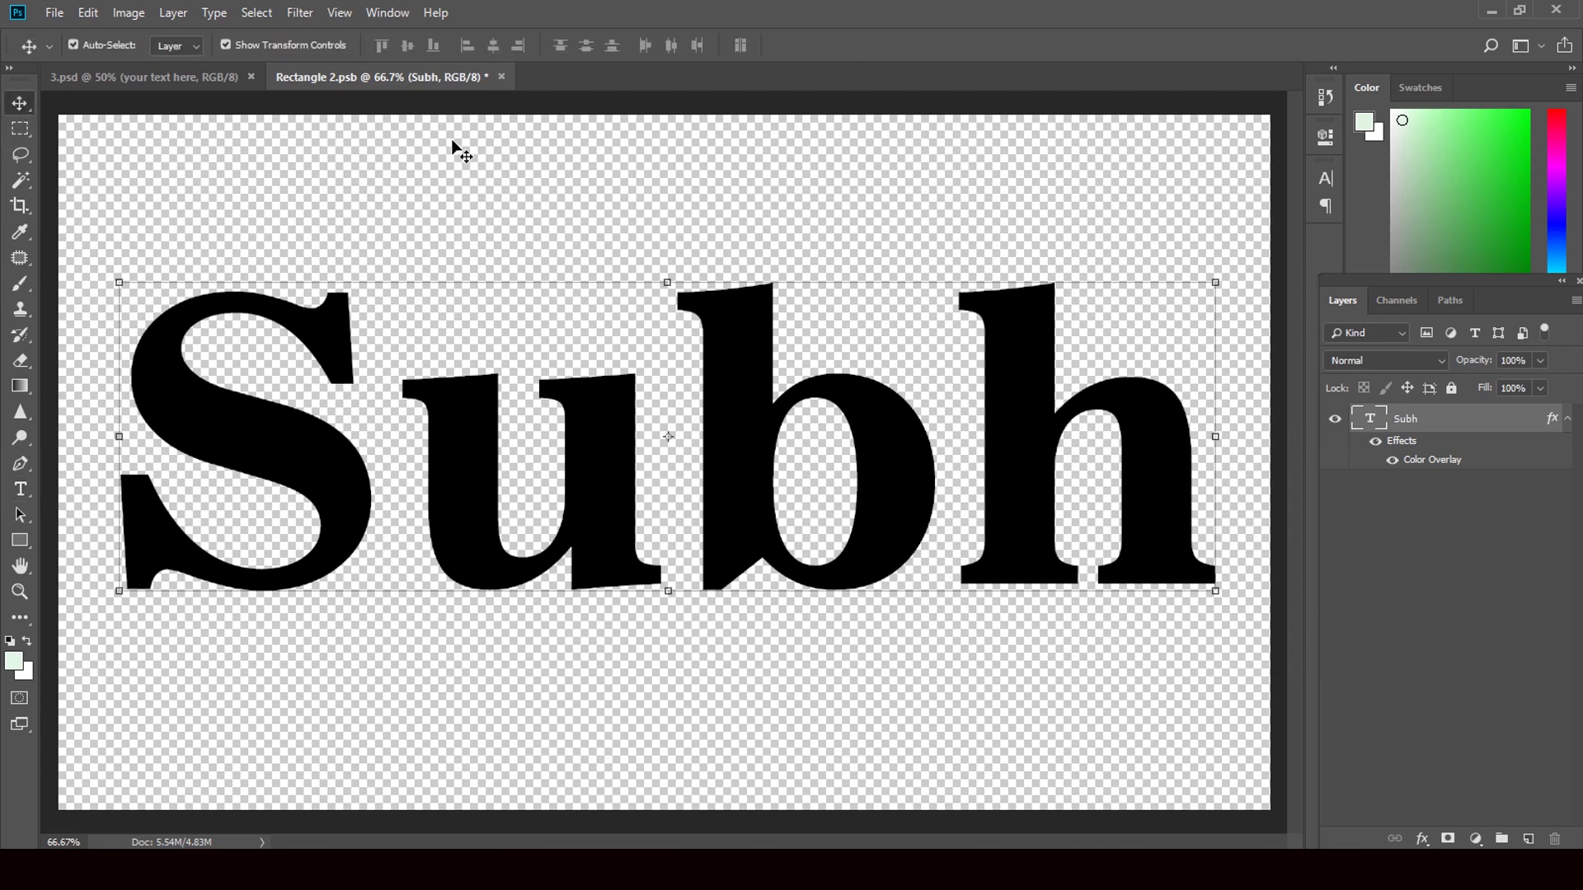
pyautogui.click(502, 75)
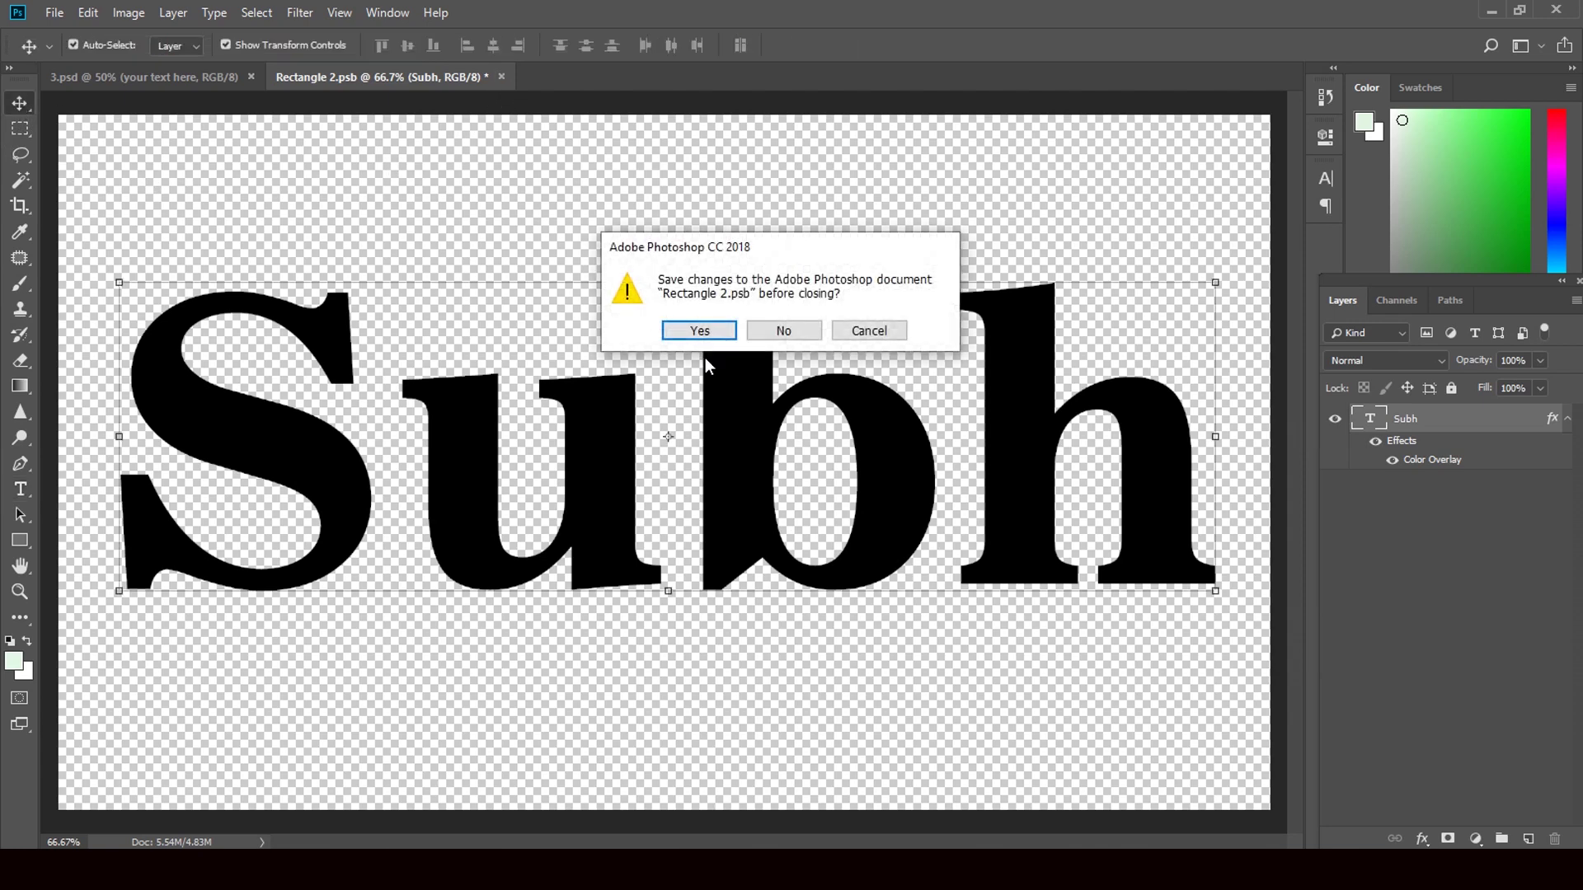
pyautogui.click(701, 330)
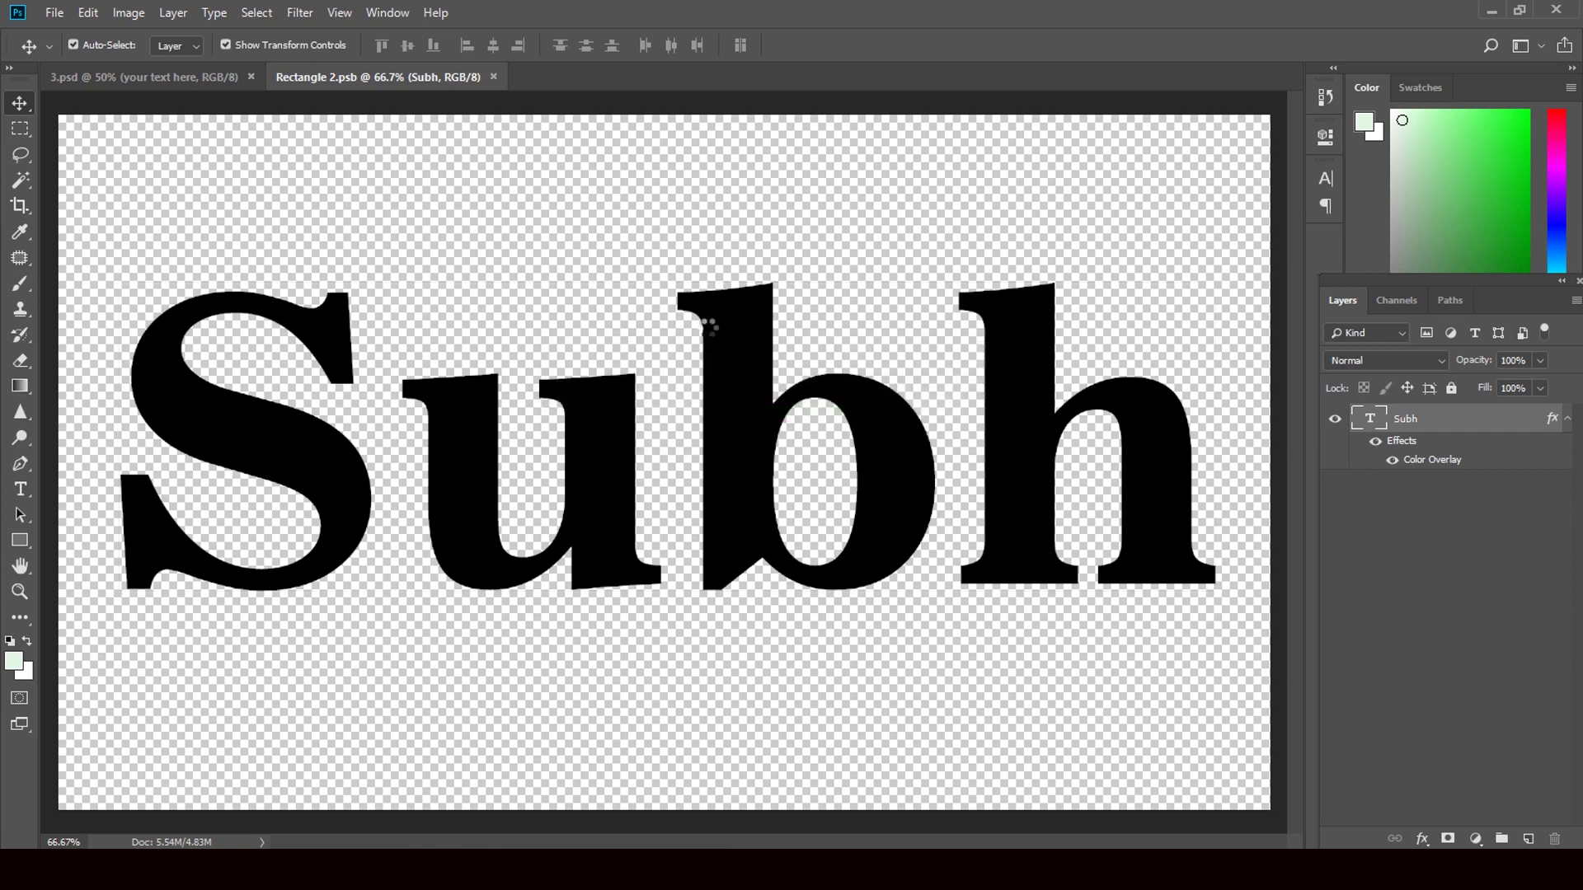
pyautogui.hotkey('ctrl', 'w')
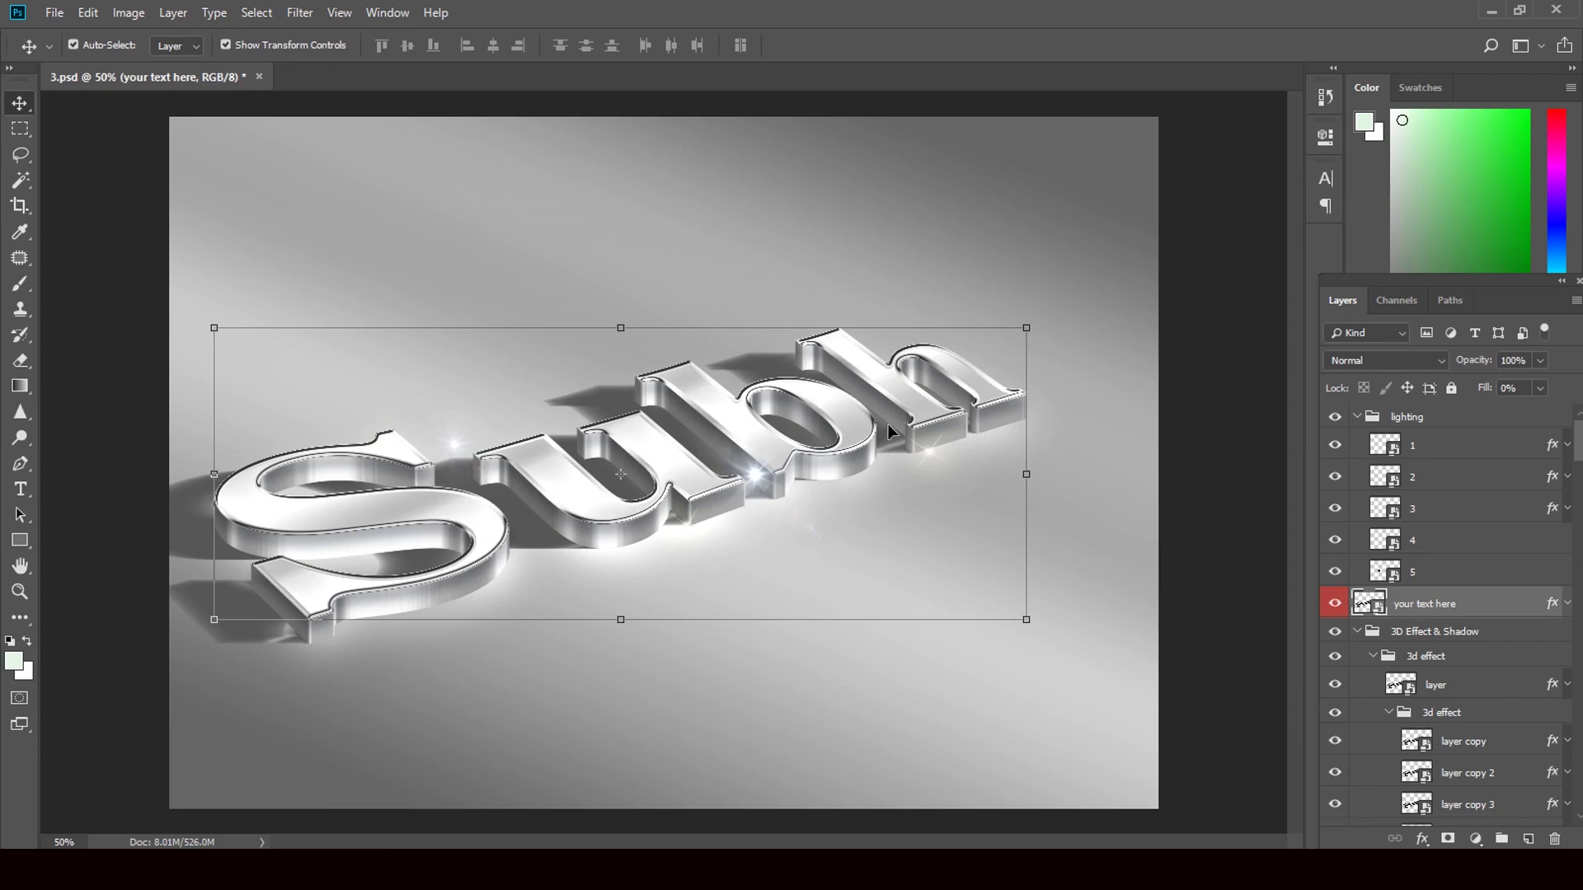
# - Reopen the Subh smart object and rescale and recentre the text with Free Transform
pyautogui.doubleClick(1378, 610)
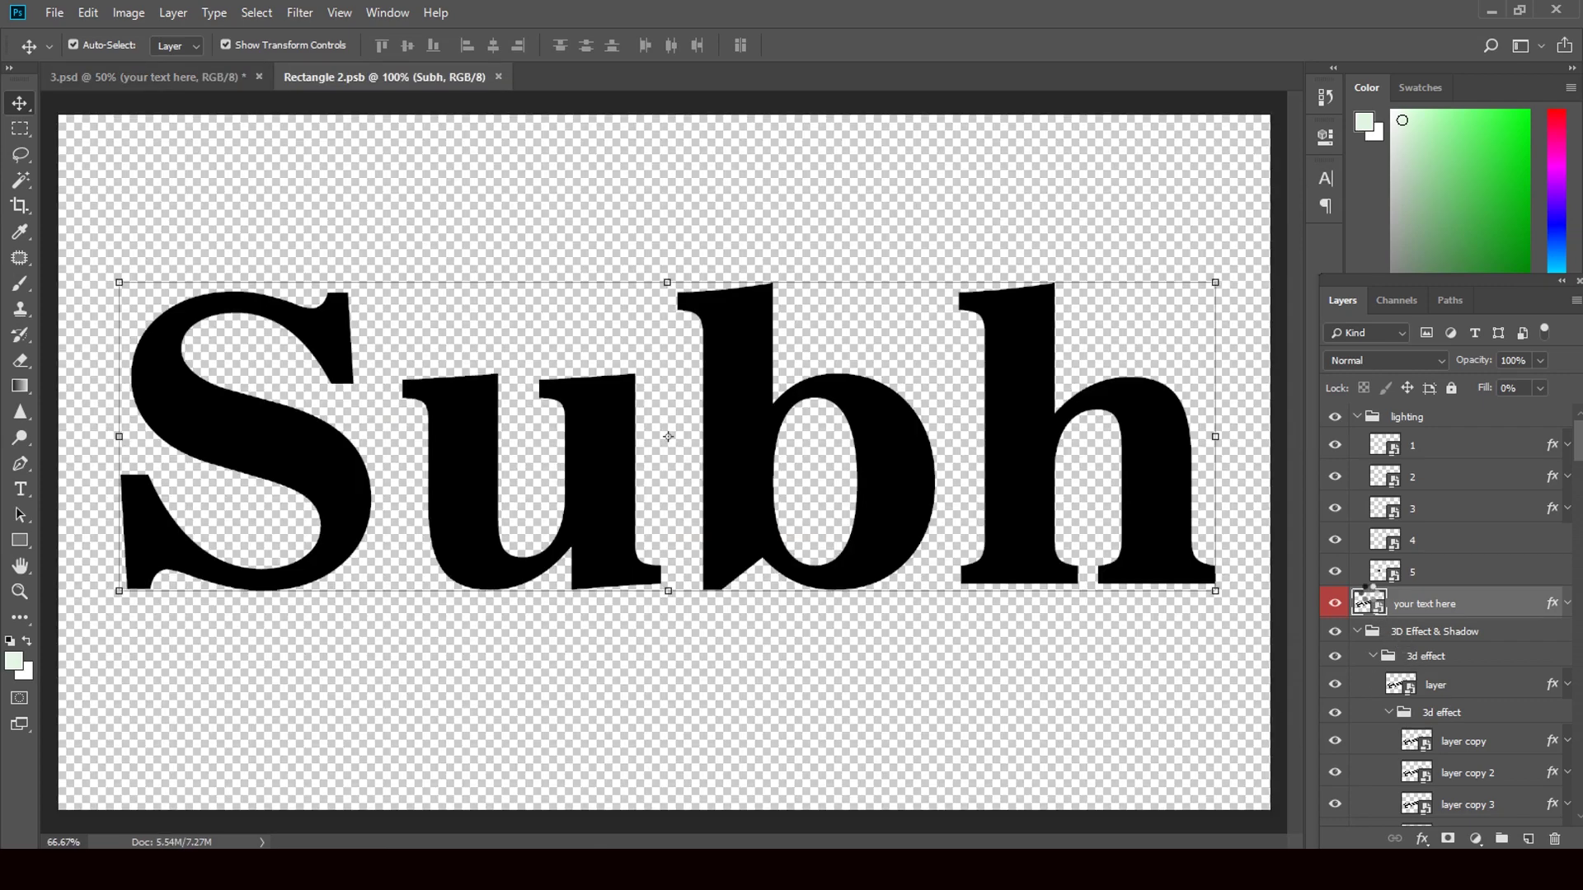
pyautogui.moveTo(1022, 502); pyautogui.dragTo(1042, 495)
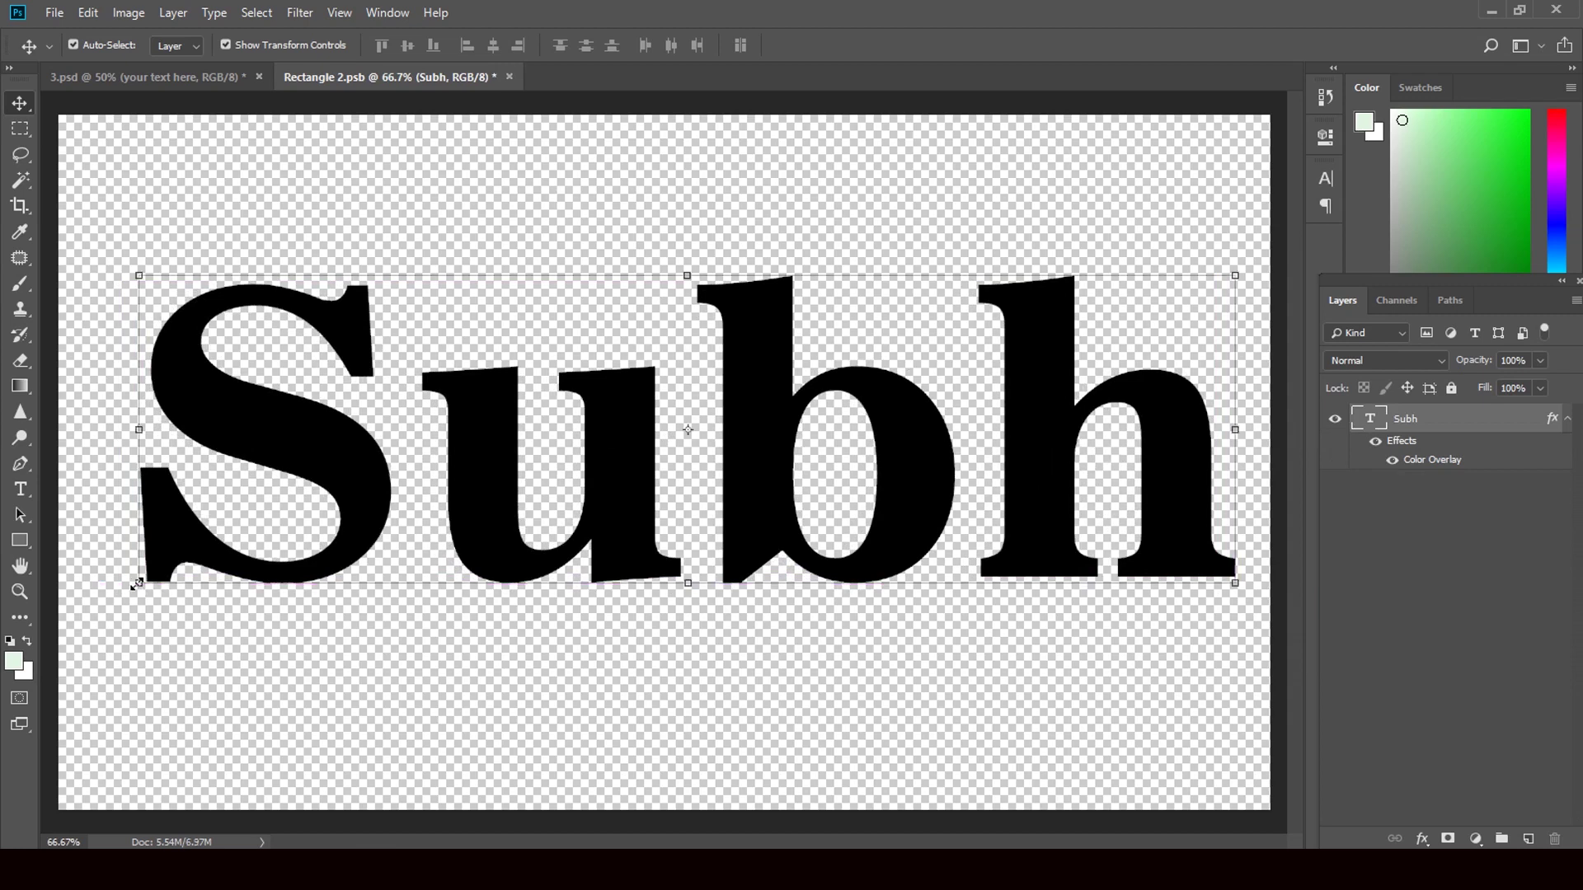
pyautogui.moveTo(136, 584); pyautogui.dragTo(170, 661)
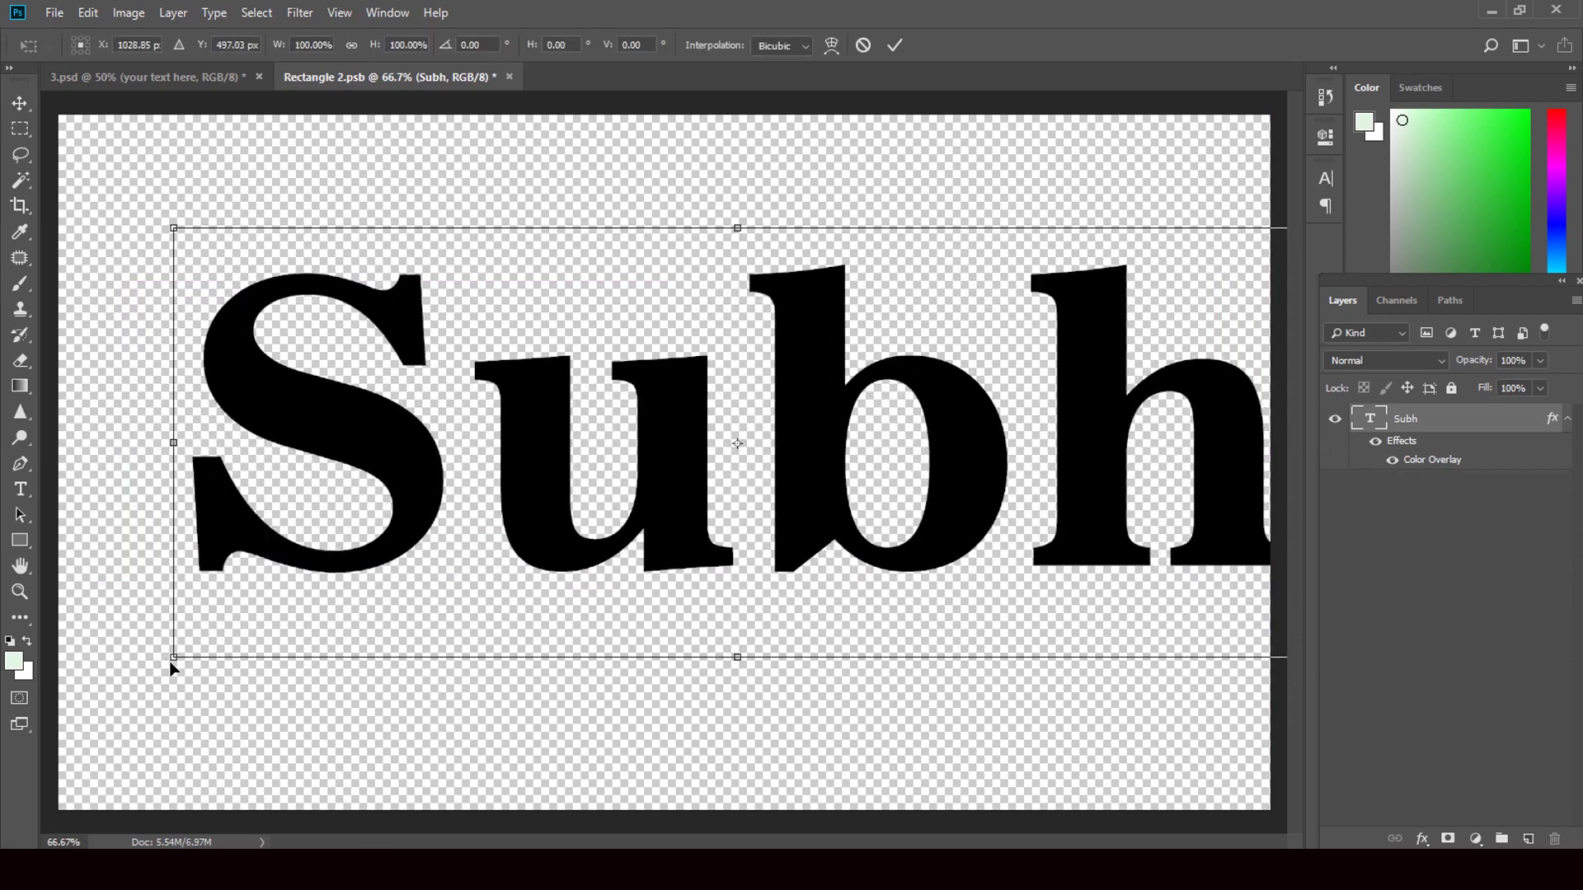
pyautogui.moveTo(193, 645); pyautogui.dragTo(297, 584)
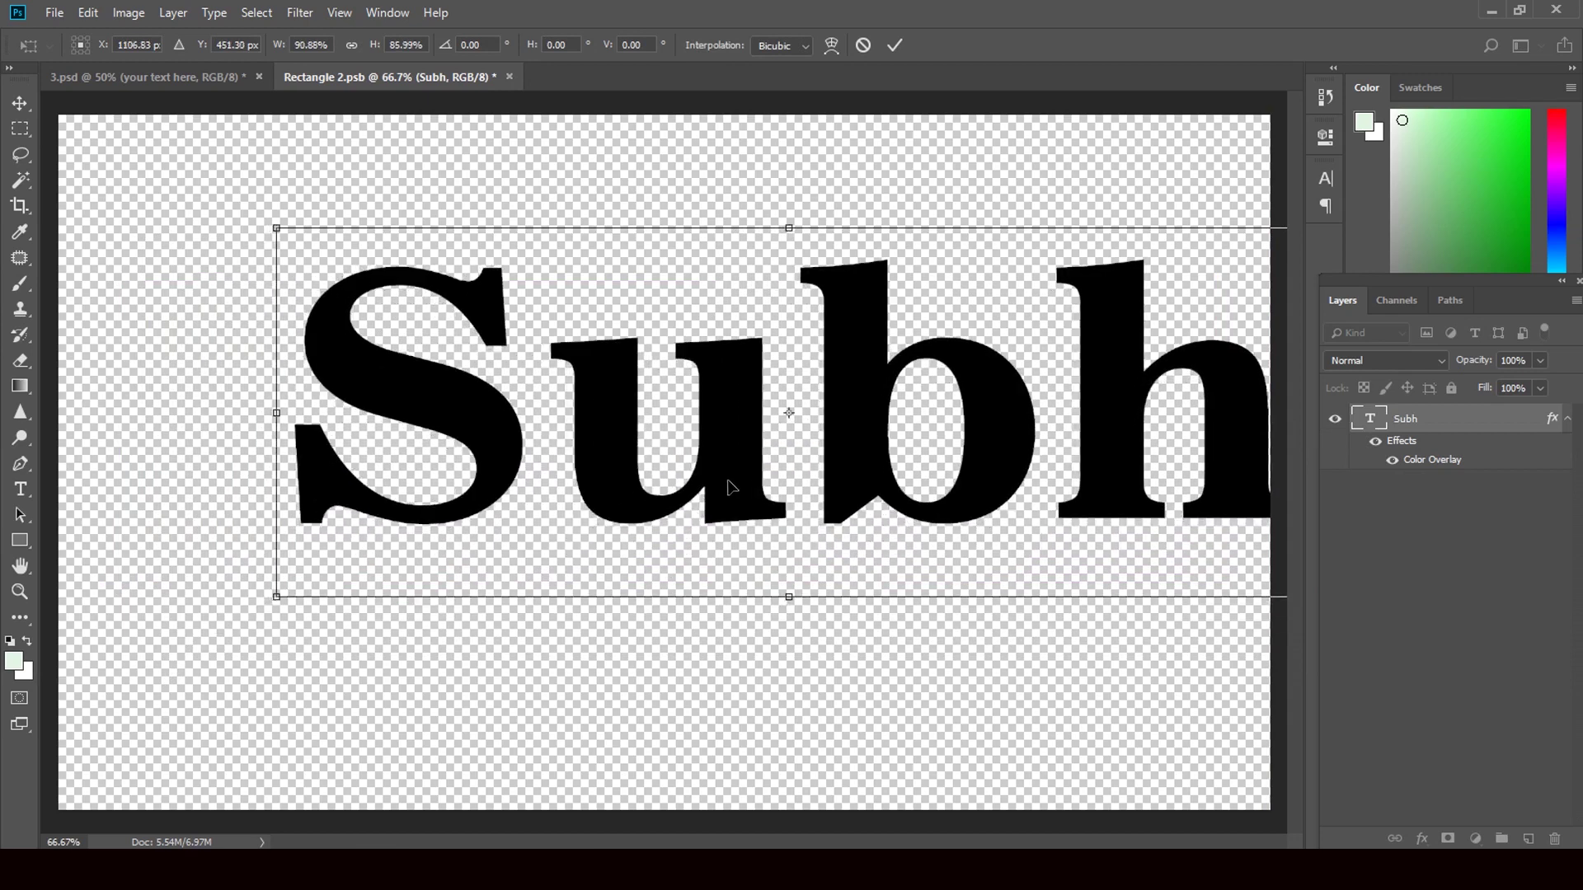
pyautogui.moveTo(729, 487); pyautogui.dragTo(643, 507)
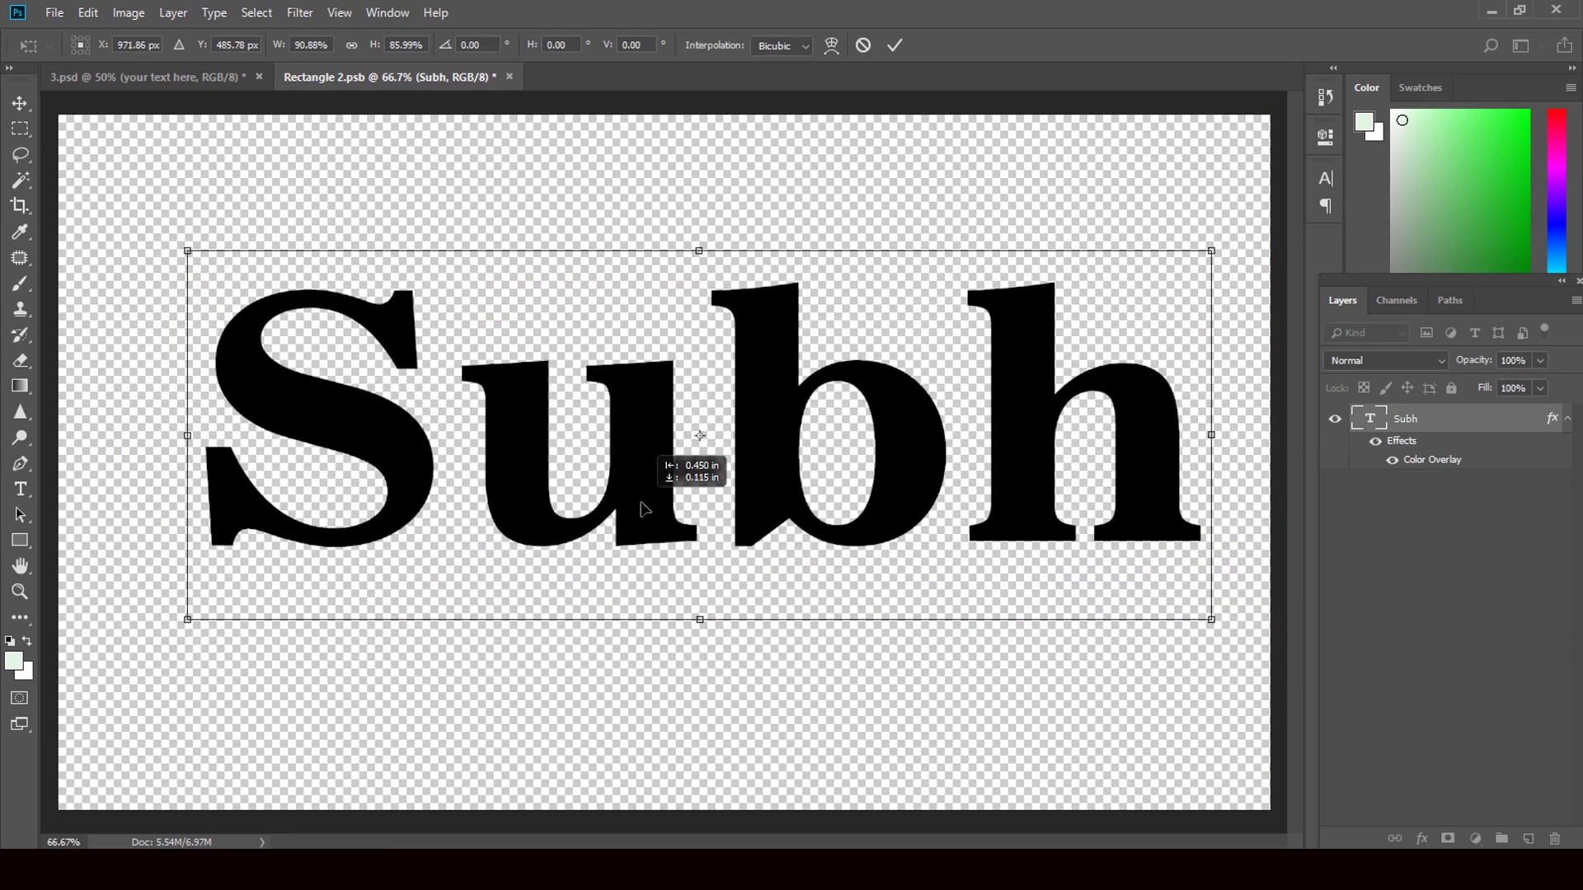
pyautogui.click(21, 104)
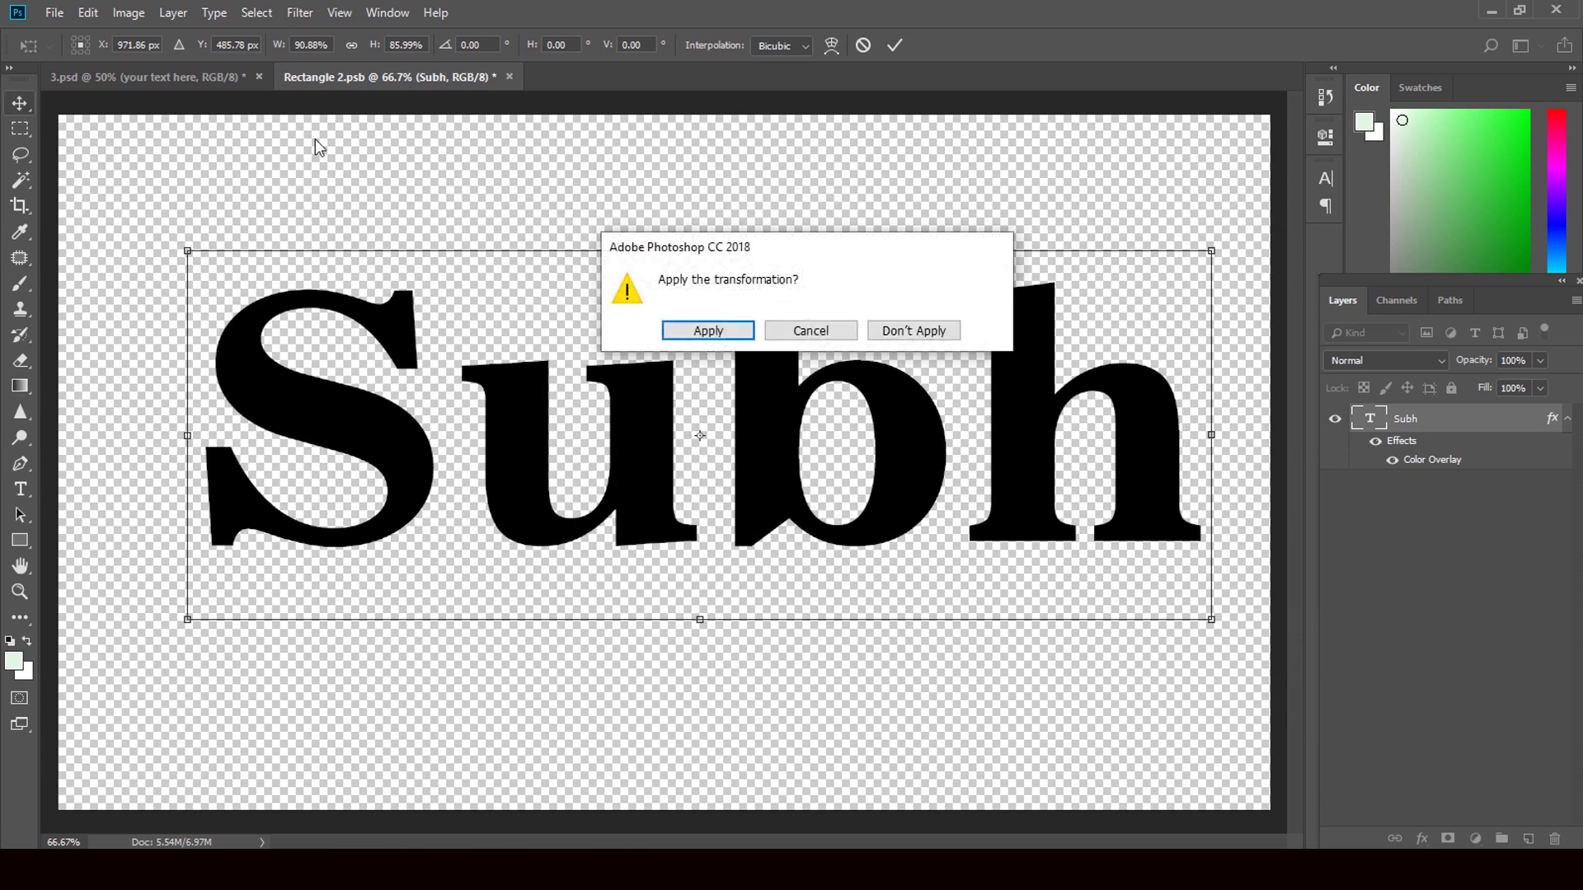
pyautogui.click(700, 331)
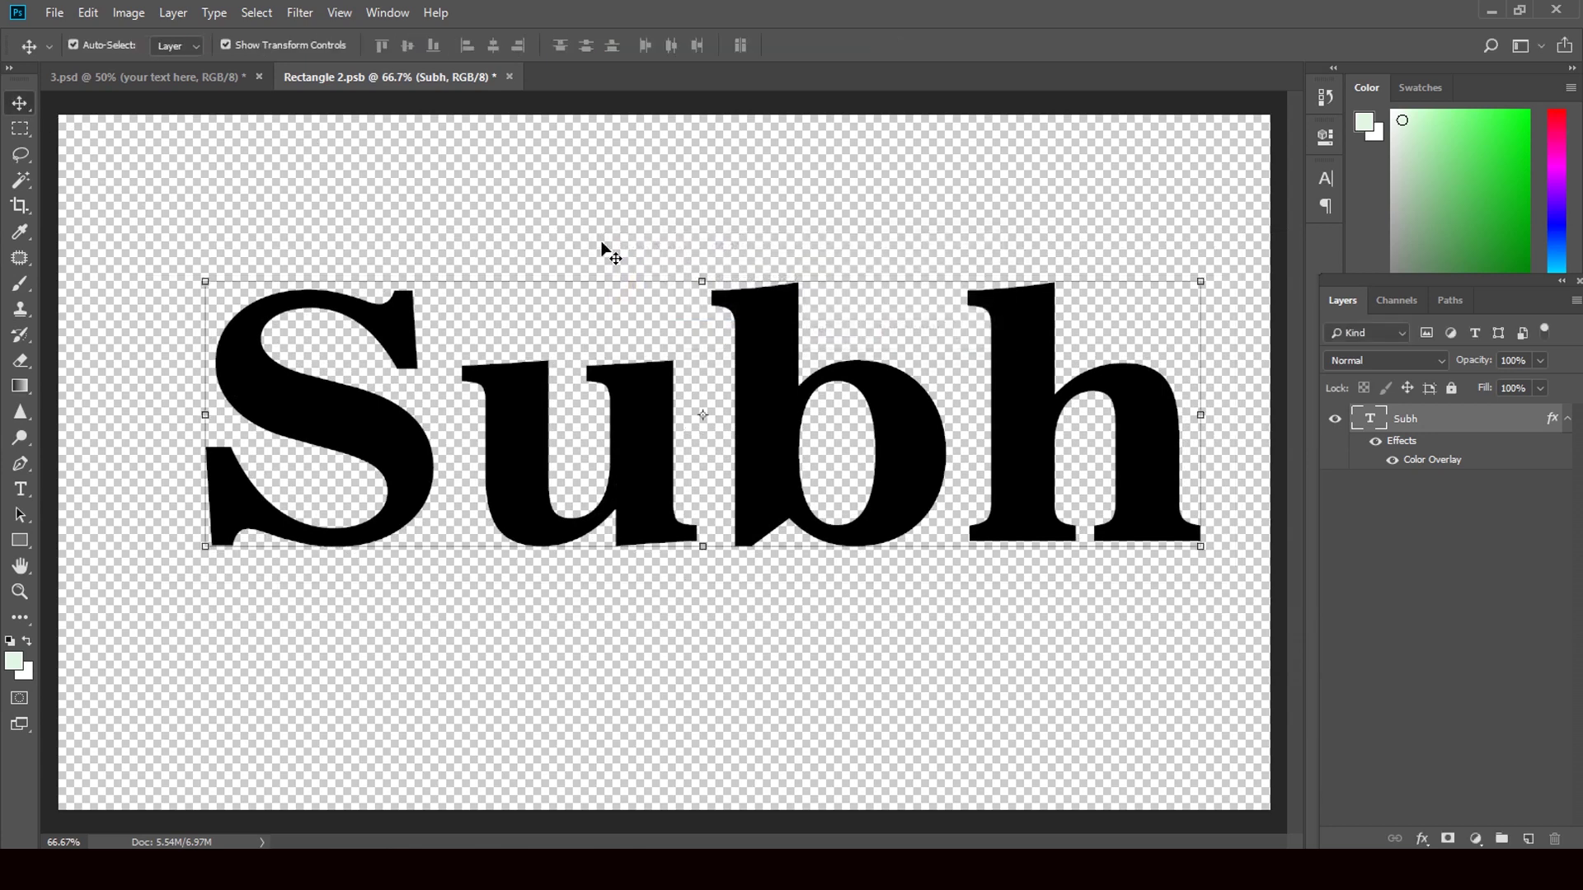
# - Save and close Rectangle 2.psb so the silver mockup updates with the resized Subh
pyautogui.click(509, 75)
pyautogui.click(705, 330)
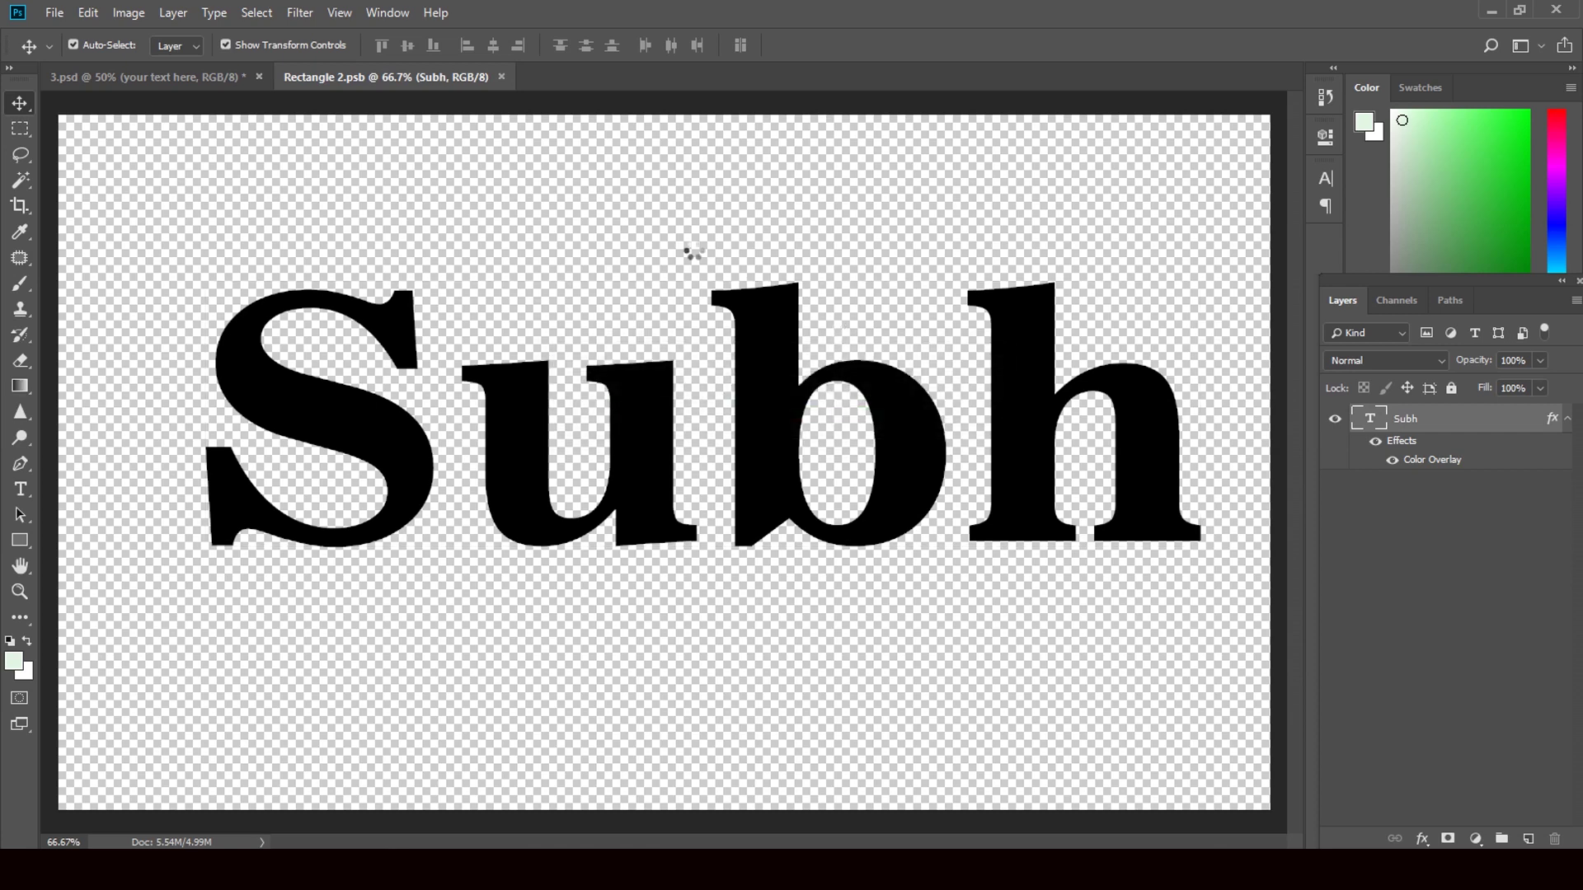
pyautogui.hotkey('ctrl', 'w')
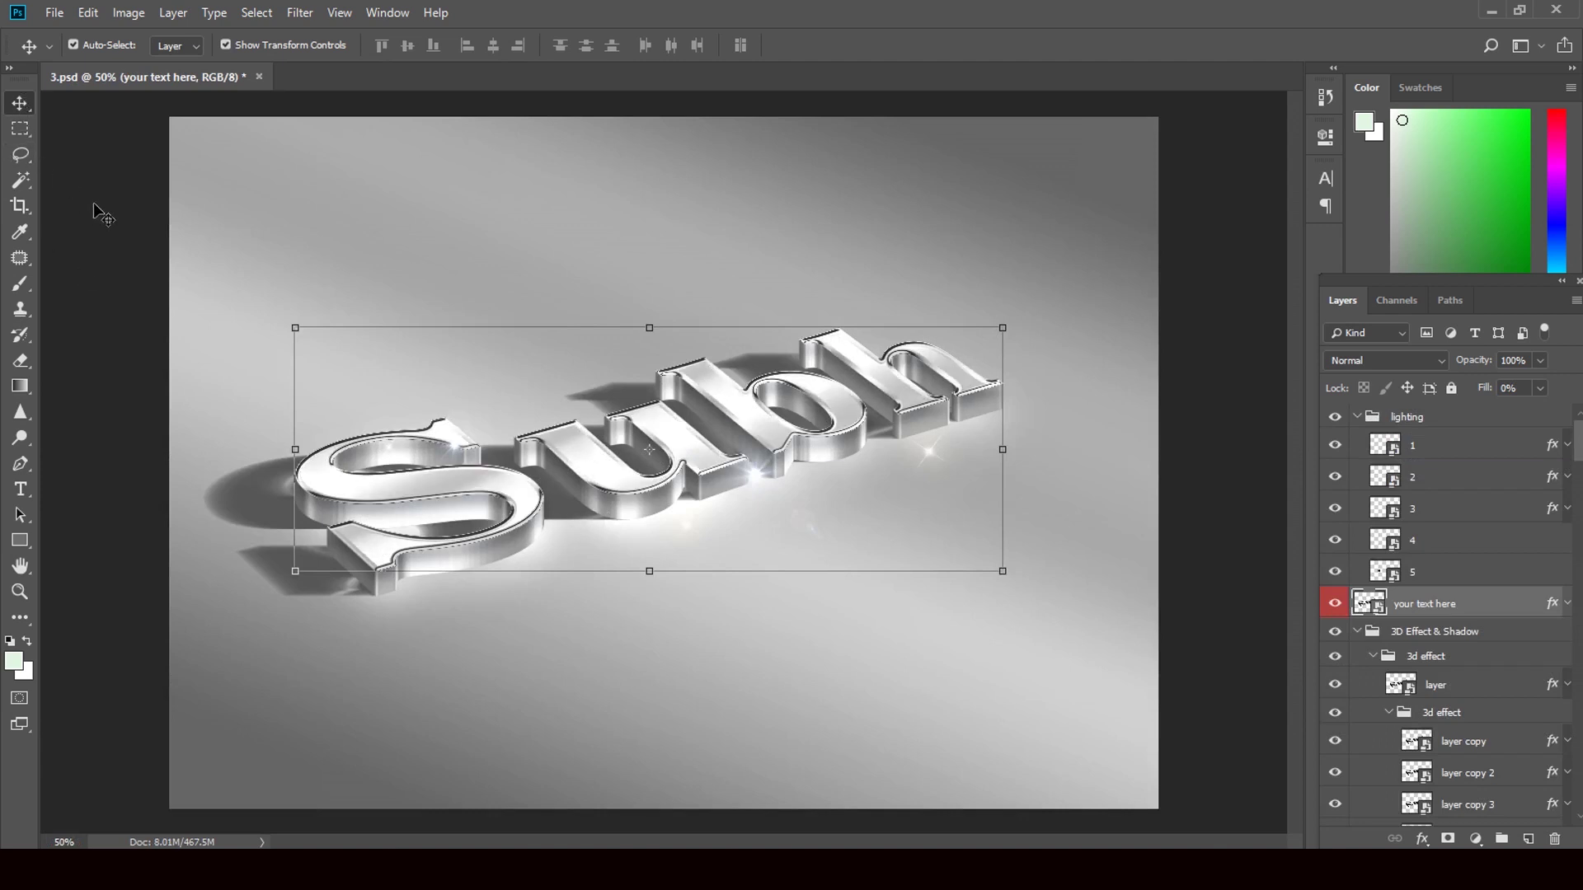
# - Nudge the lighting layer 3 sparkle up nine pixels onto the h, then deselect it
pyautogui.click(917, 521)
pyautogui.click(936, 449)
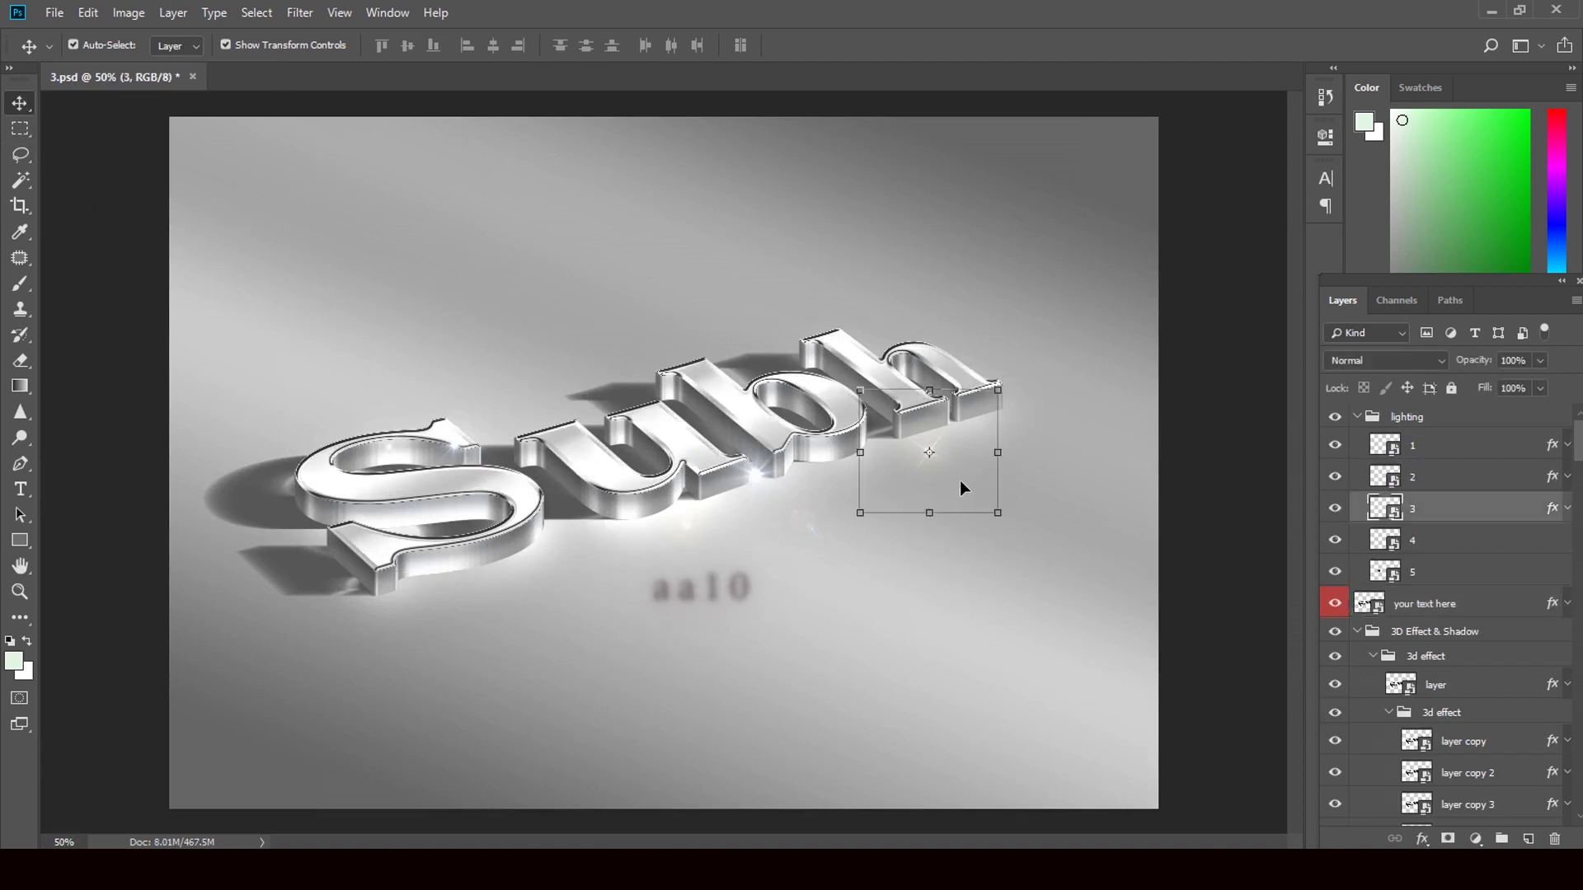
pyautogui.press('Up')
pyautogui.press('Up')
pyautogui.press('Up')
pyautogui.press('Up')
pyautogui.press('Up')
pyautogui.press('Up')
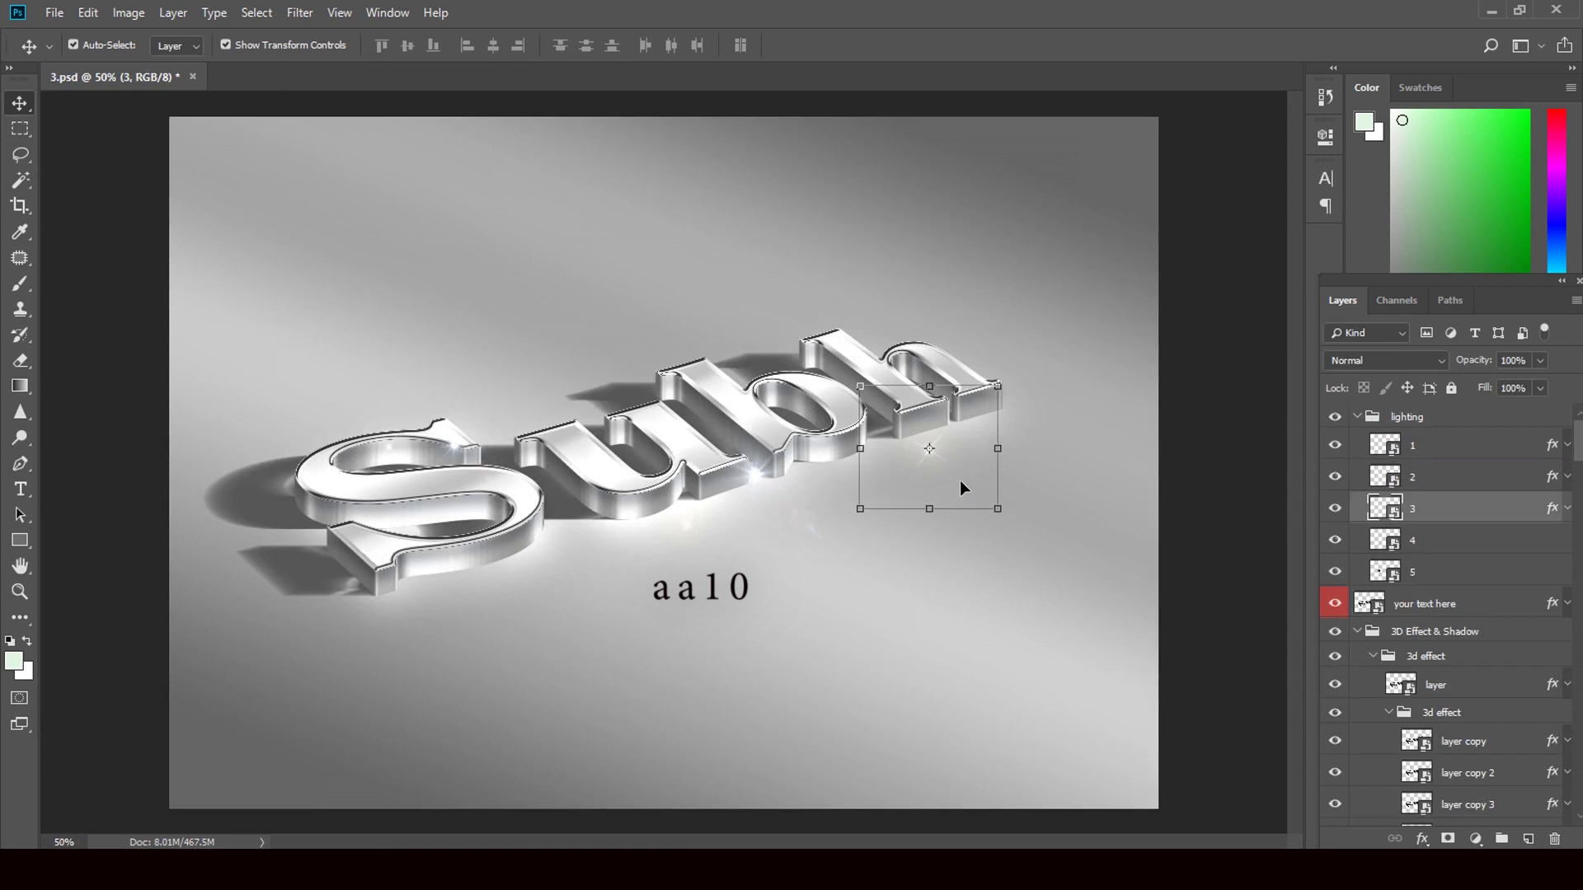
pyautogui.press('Up')
pyautogui.press('Up')
pyautogui.press('Up')
pyautogui.press('Up')
pyautogui.press('Up')
pyautogui.press('Up')
pyautogui.press('Up')
pyautogui.press('Up')
pyautogui.press('Up')
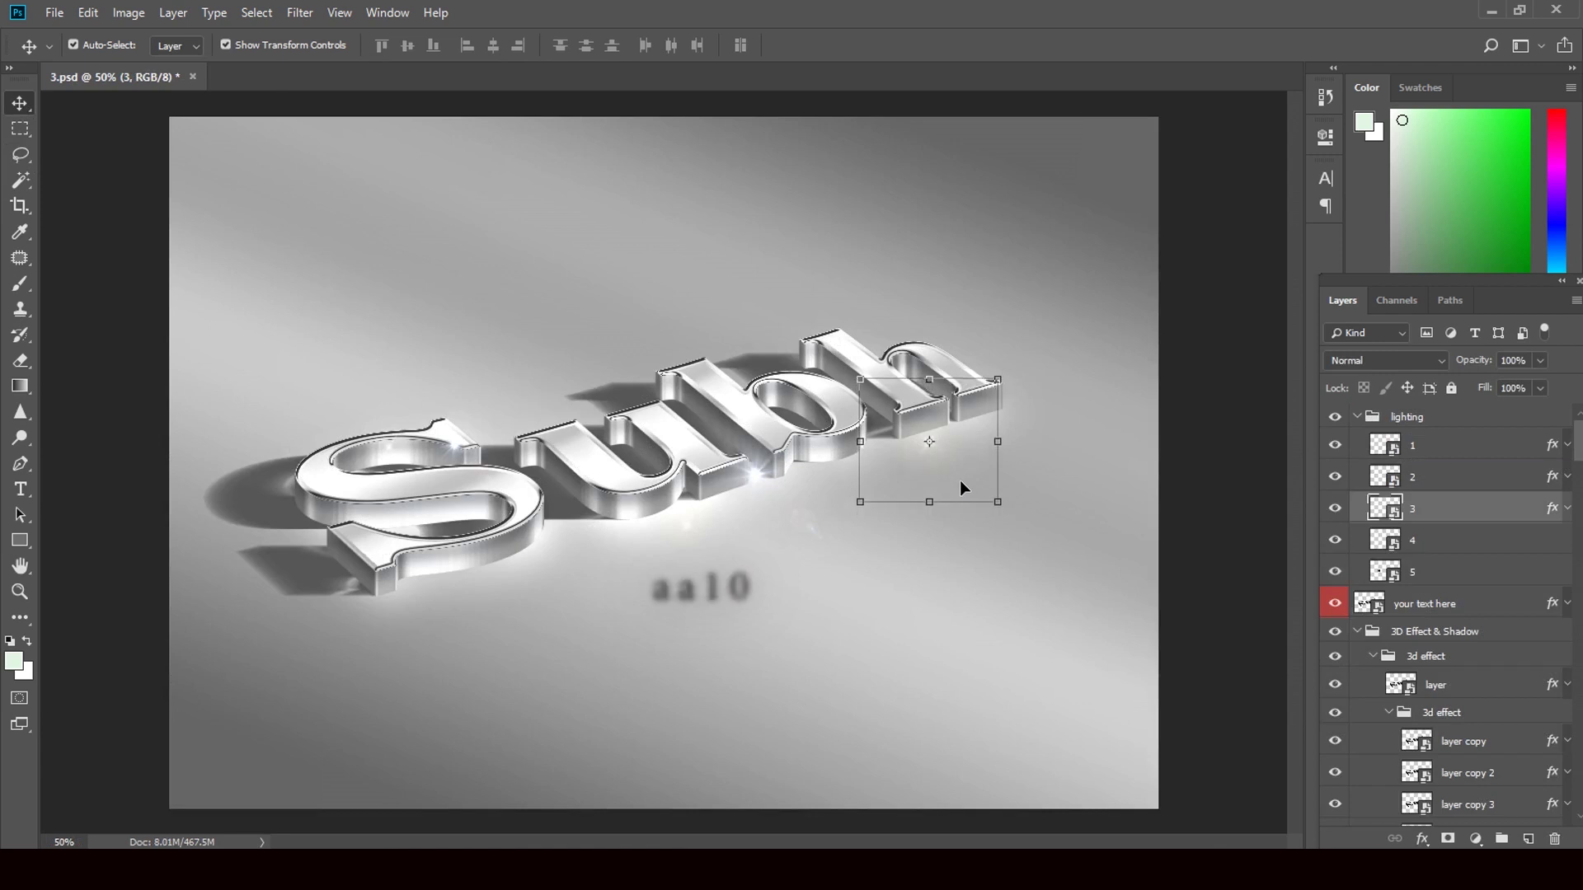
pyautogui.press('Up')
pyautogui.press('Up')
pyautogui.press('Up')
pyautogui.press('Up')
pyautogui.press('Up')
pyautogui.press('Up')
pyautogui.press('Up')
pyautogui.press('Up')
pyautogui.press('Up')
pyautogui.press('Up')
pyautogui.press('Up')
pyautogui.press('Up')
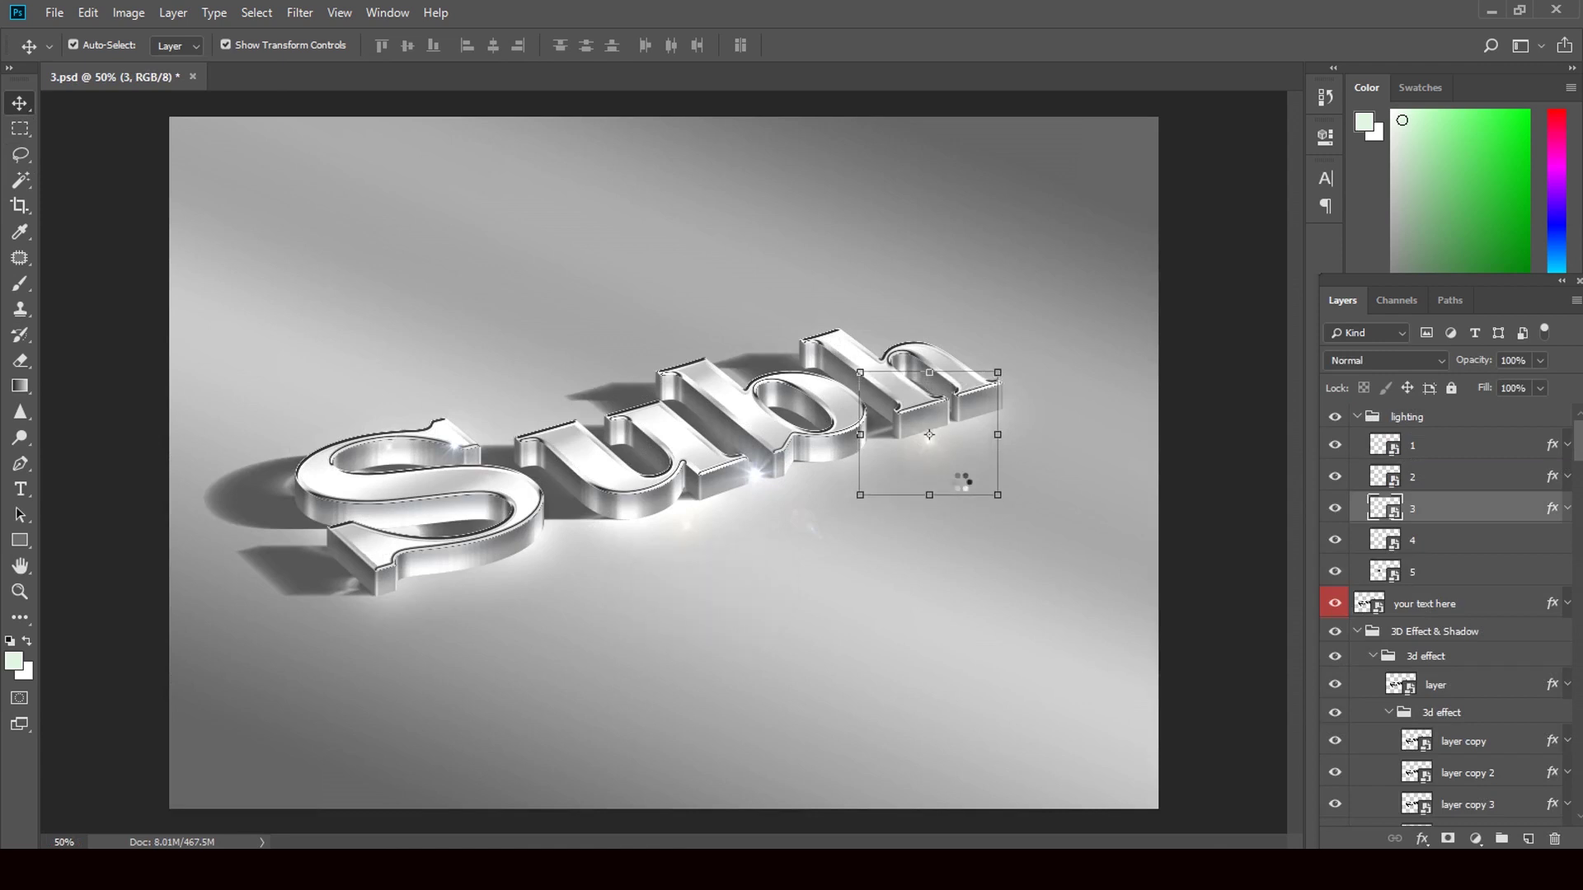
pyautogui.press('Up')
pyautogui.press('Up')
pyautogui.press('Up')
pyautogui.press('Up')
pyautogui.press('Up')
pyautogui.press('Up')
pyautogui.press('Up')
pyautogui.press('Up')
pyautogui.press('Up')
pyautogui.press('Up')
pyautogui.press('Up')
pyautogui.press('Up')
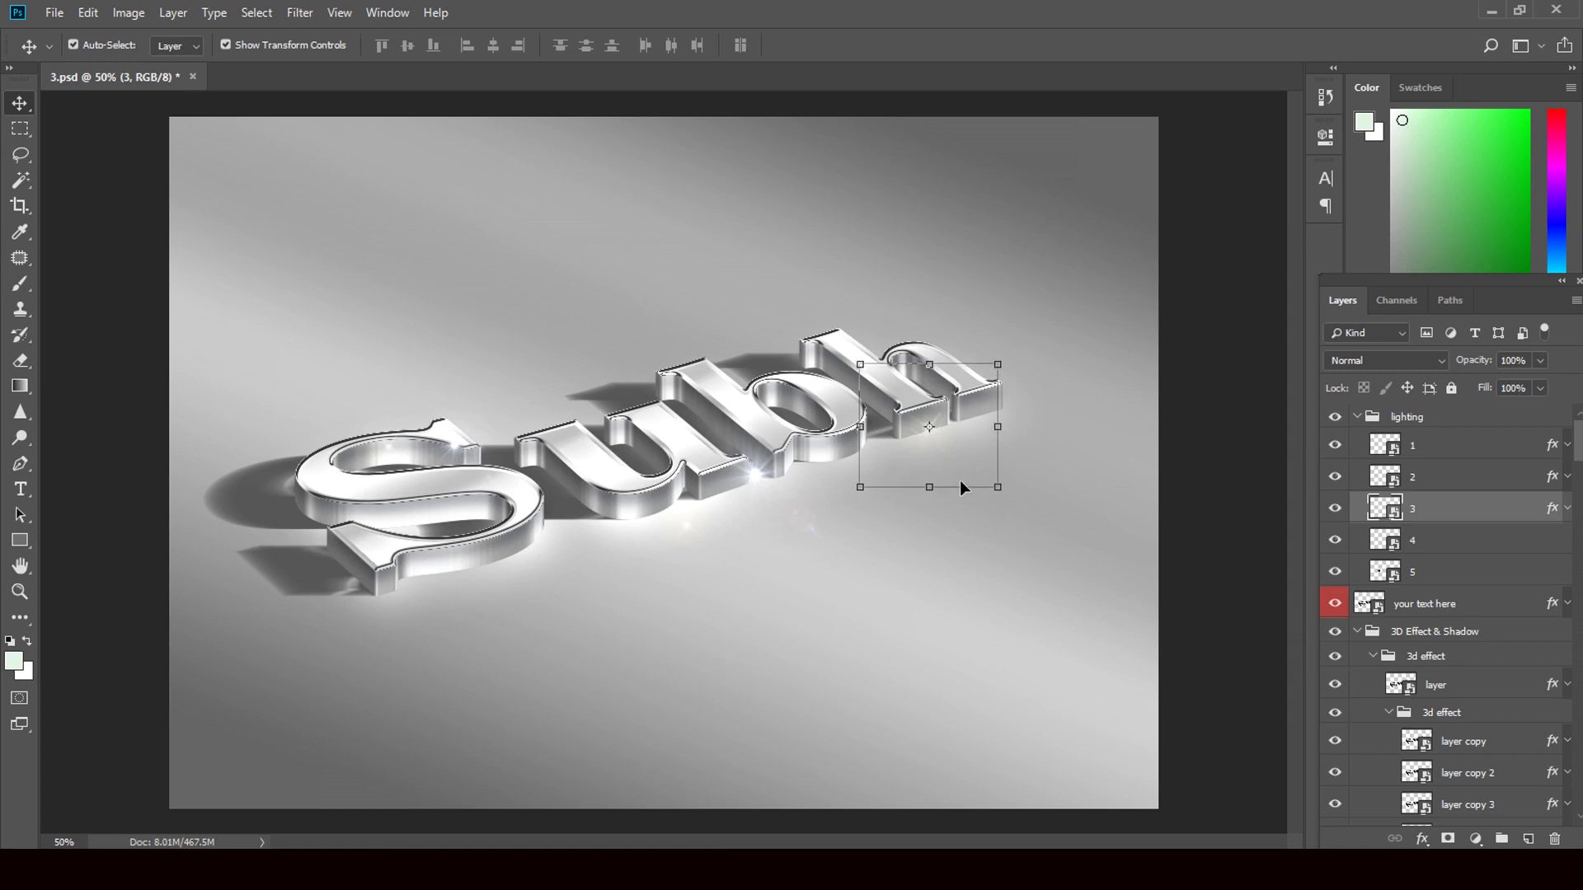
pyautogui.press('Up')
pyautogui.press('Up')
pyautogui.press('Up')
pyautogui.press('Up')
pyautogui.press('Up')
pyautogui.press('Up')
pyautogui.press('Up')
pyautogui.press('Up')
pyautogui.press('Up')
pyautogui.press('Up')
pyautogui.press('Up')
pyautogui.press('Up')
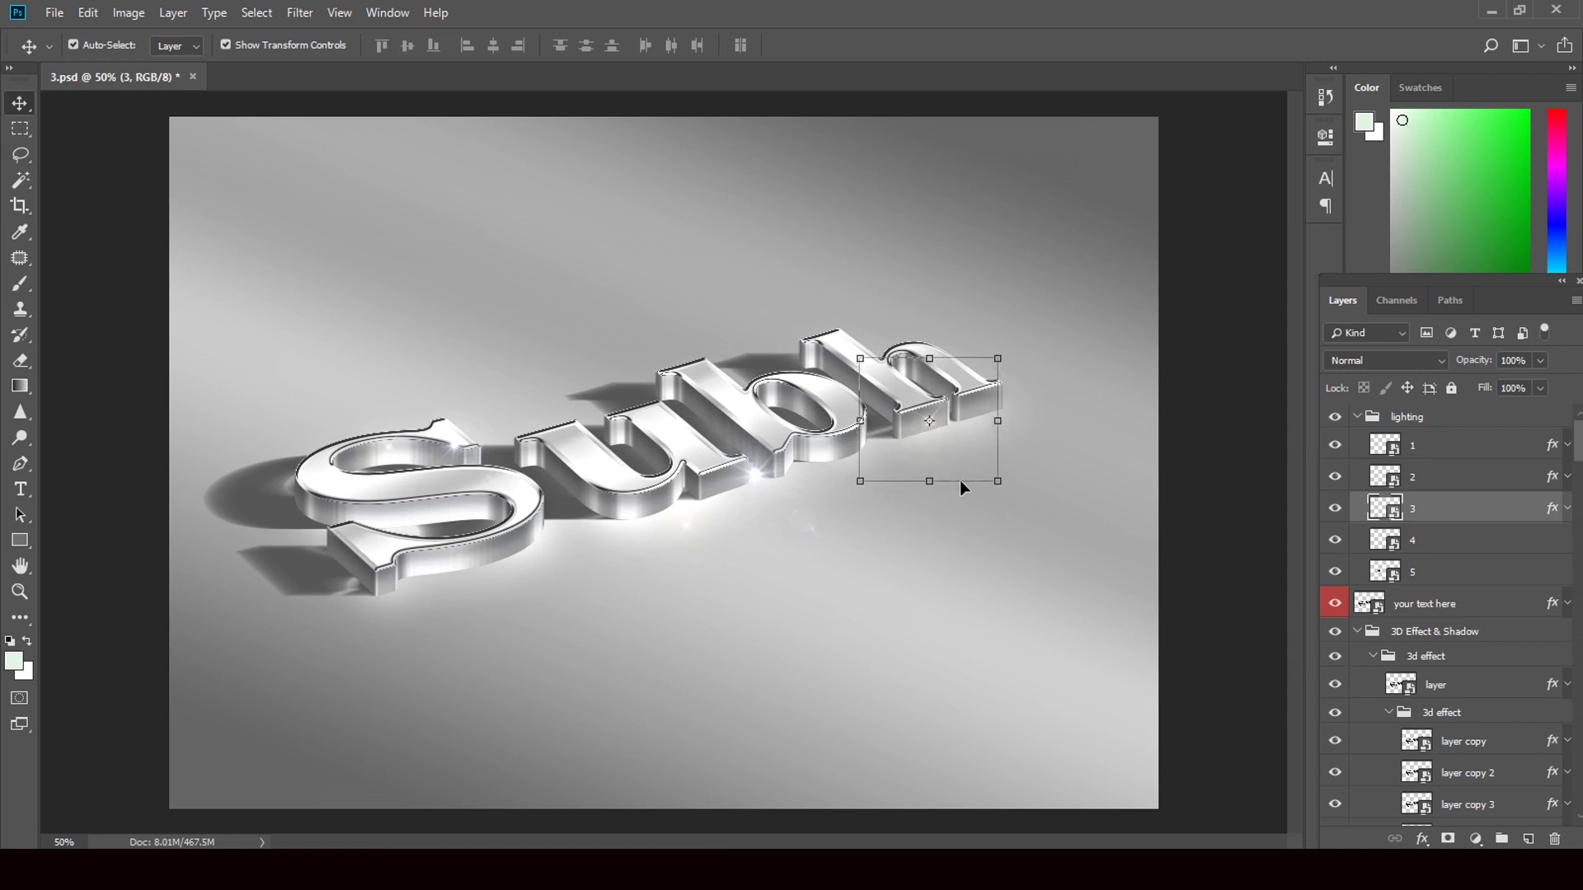
pyautogui.press('Up')
pyautogui.press('Up')
pyautogui.press('Up')
pyautogui.press('Up')
pyautogui.press('Up')
pyautogui.press('Up')
pyautogui.press('Up')
pyautogui.press('Up')
pyautogui.press('Up')
pyautogui.press('Up')
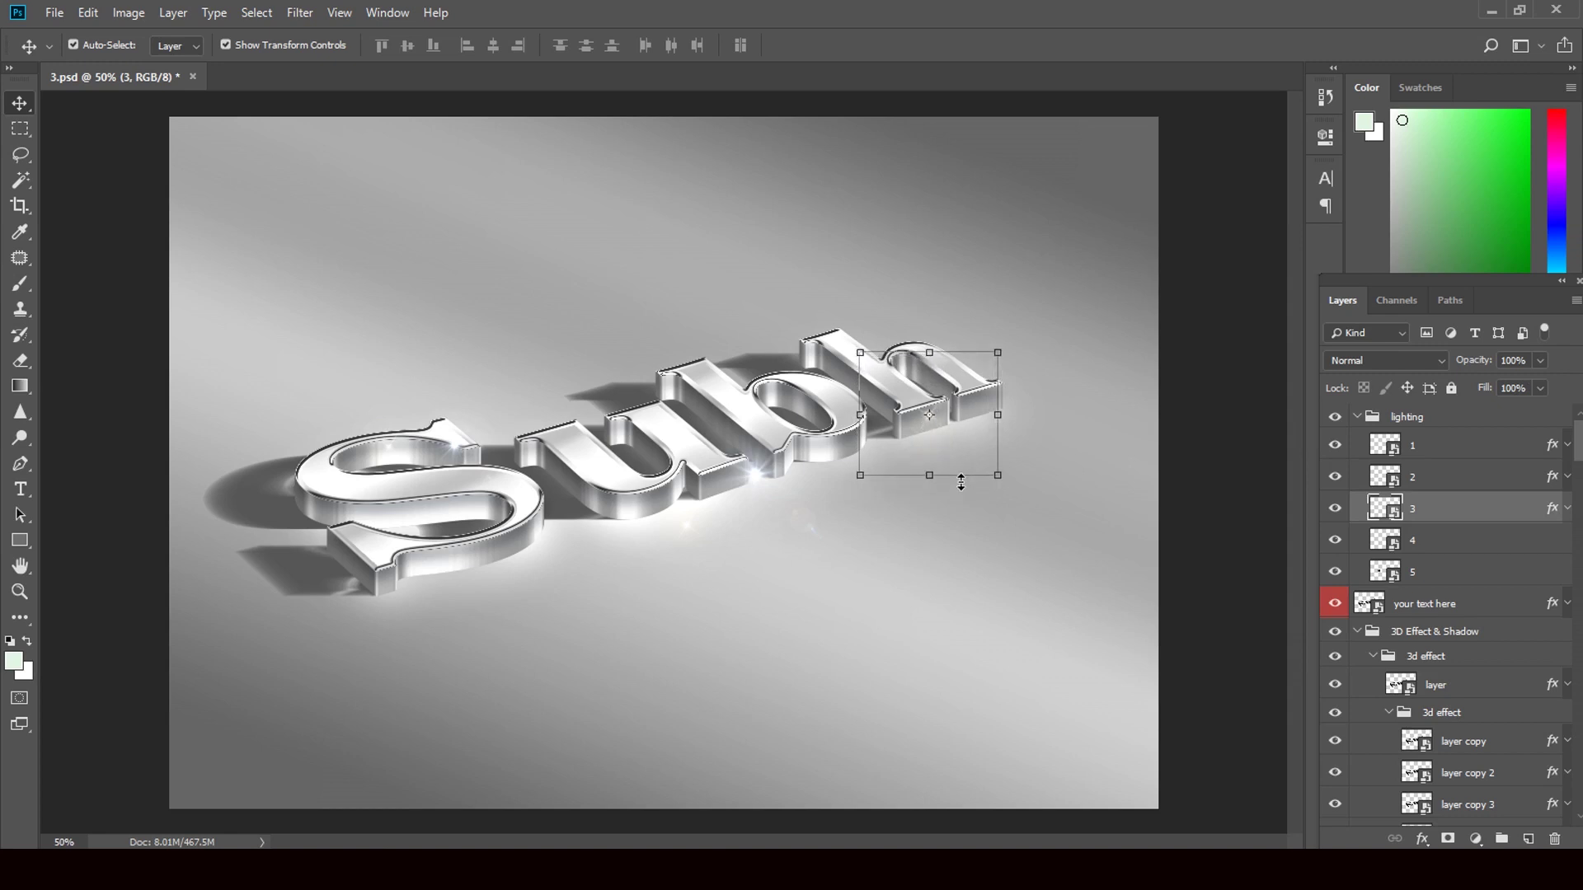
pyautogui.press('Up')
pyautogui.press('Up')
pyautogui.press('Up')
pyautogui.press('Up')
pyautogui.press('Up')
pyautogui.press('Up')
pyautogui.press('Up')
pyautogui.press('Up')
pyautogui.press('Up')
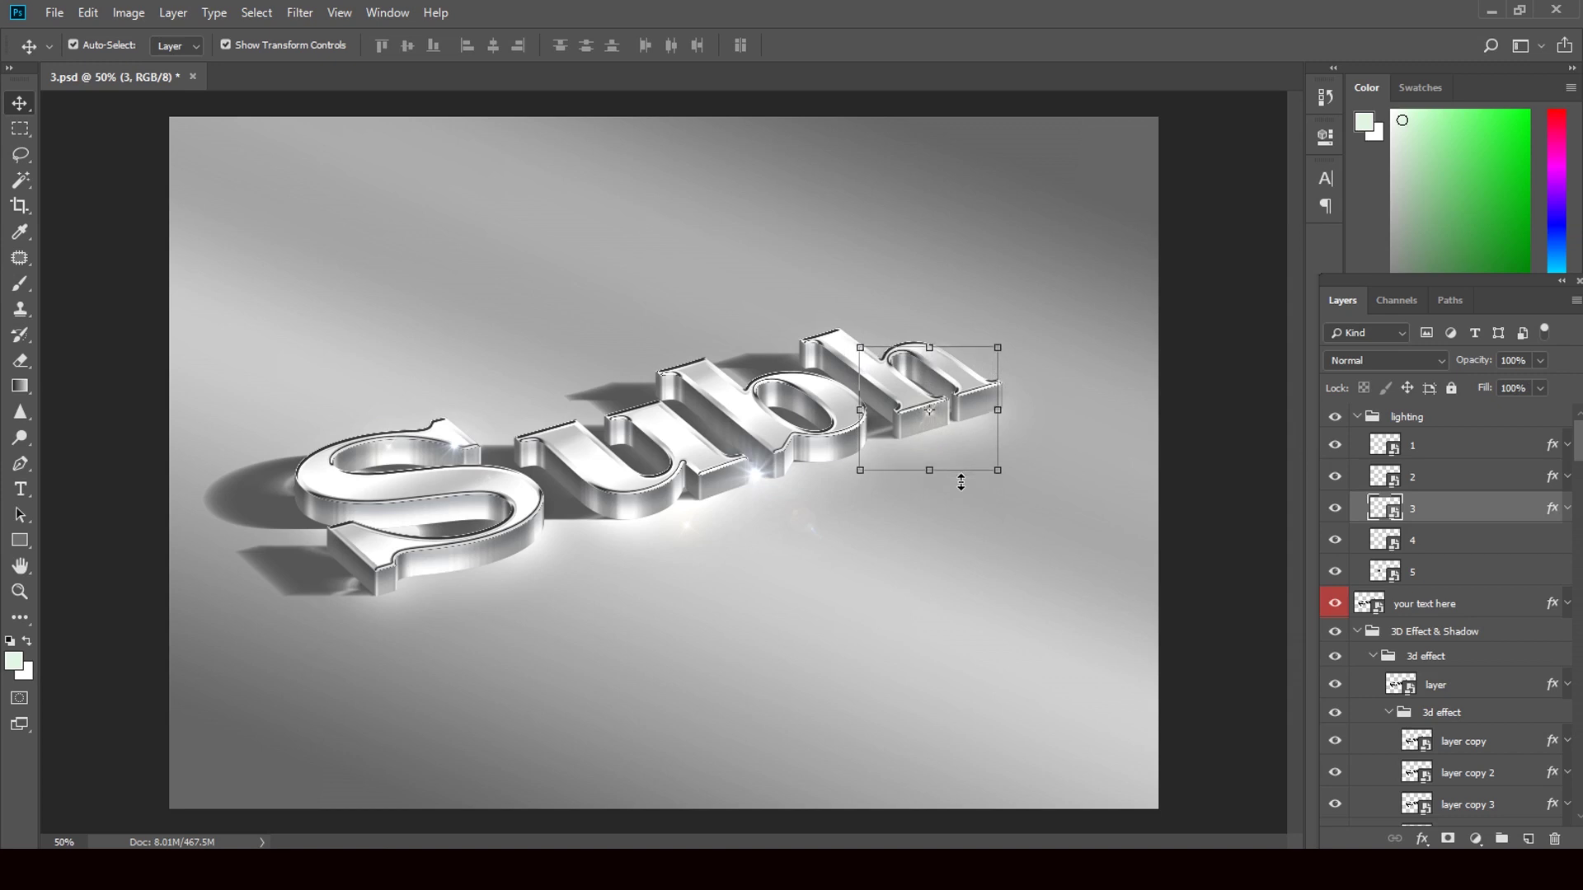
pyautogui.press('Up')
pyautogui.press('Up')
pyautogui.press('Up')
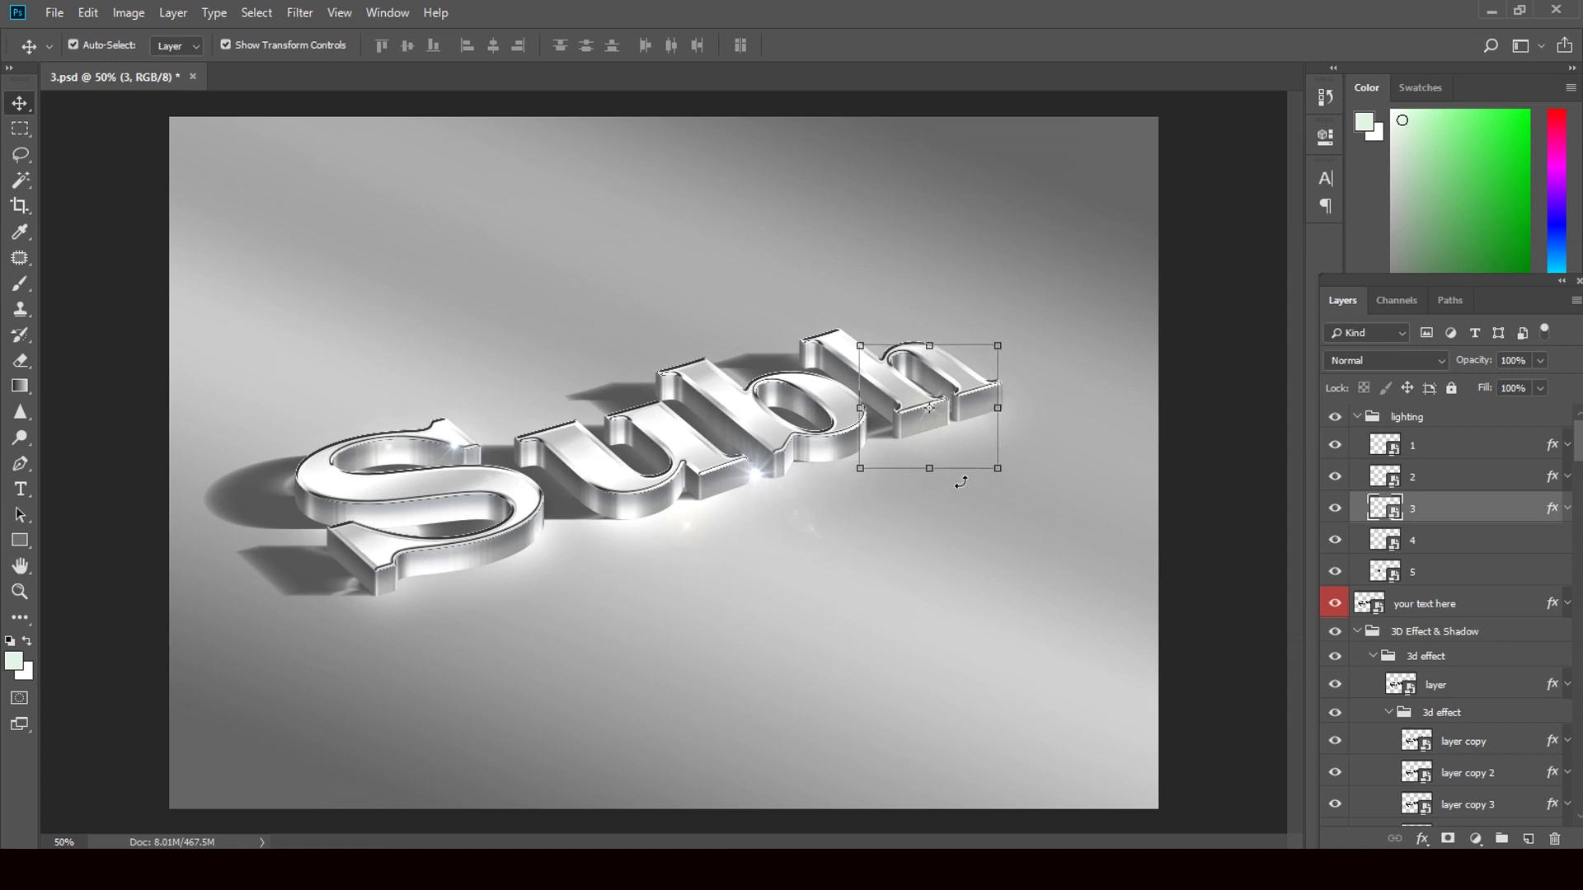
pyautogui.press('Up')
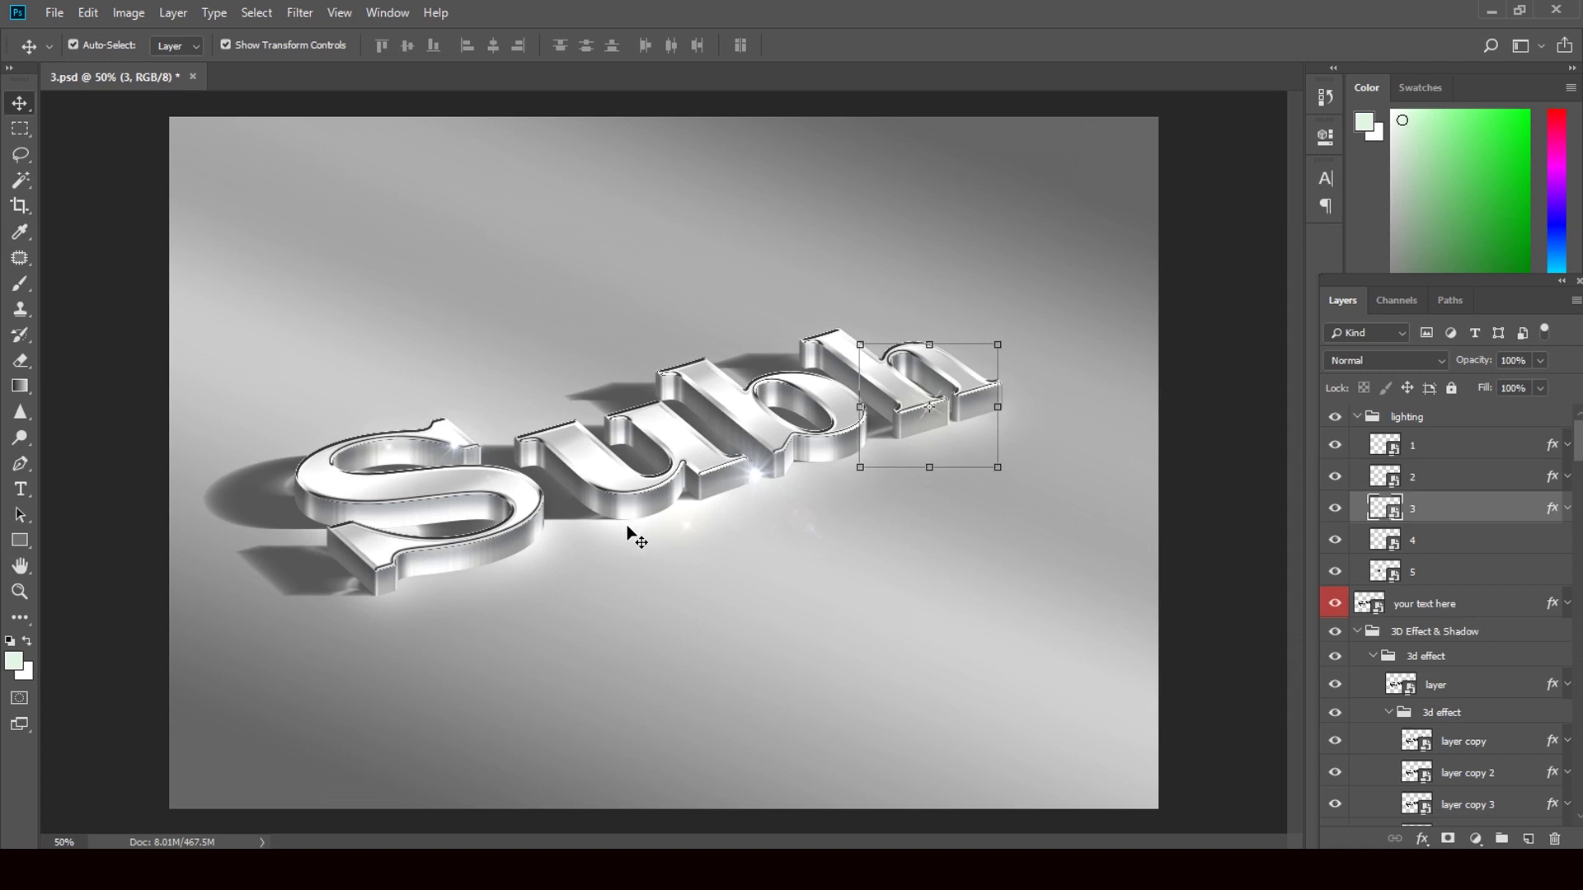
pyautogui.click(628, 529)
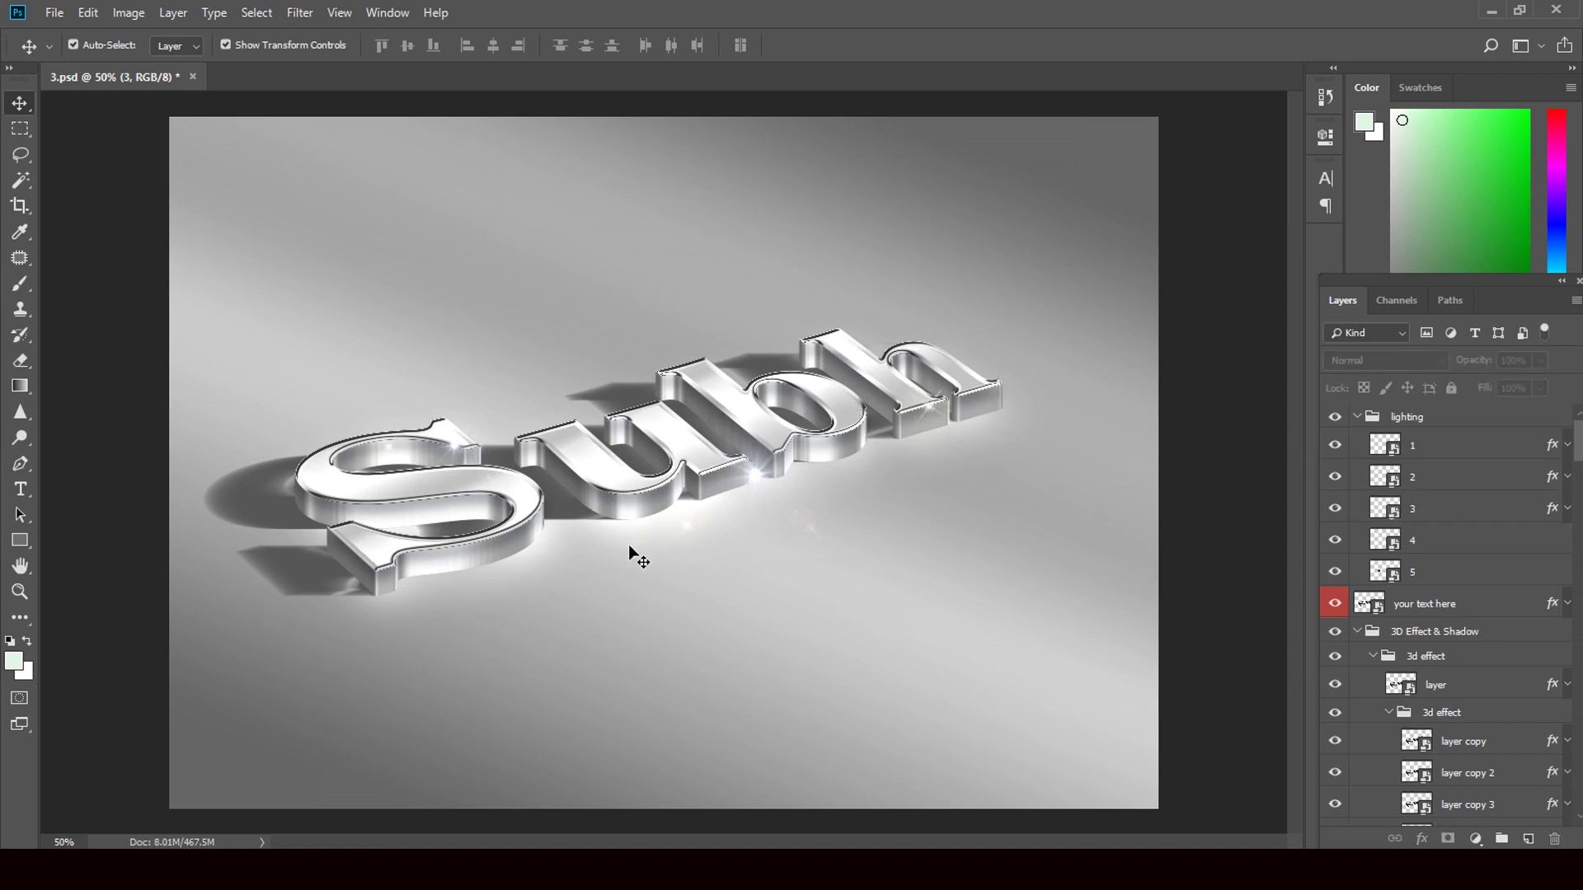
# - Nudge the layer 4 sparkle six pixels left and four pixels down toward the b
pyautogui.click(755, 473)
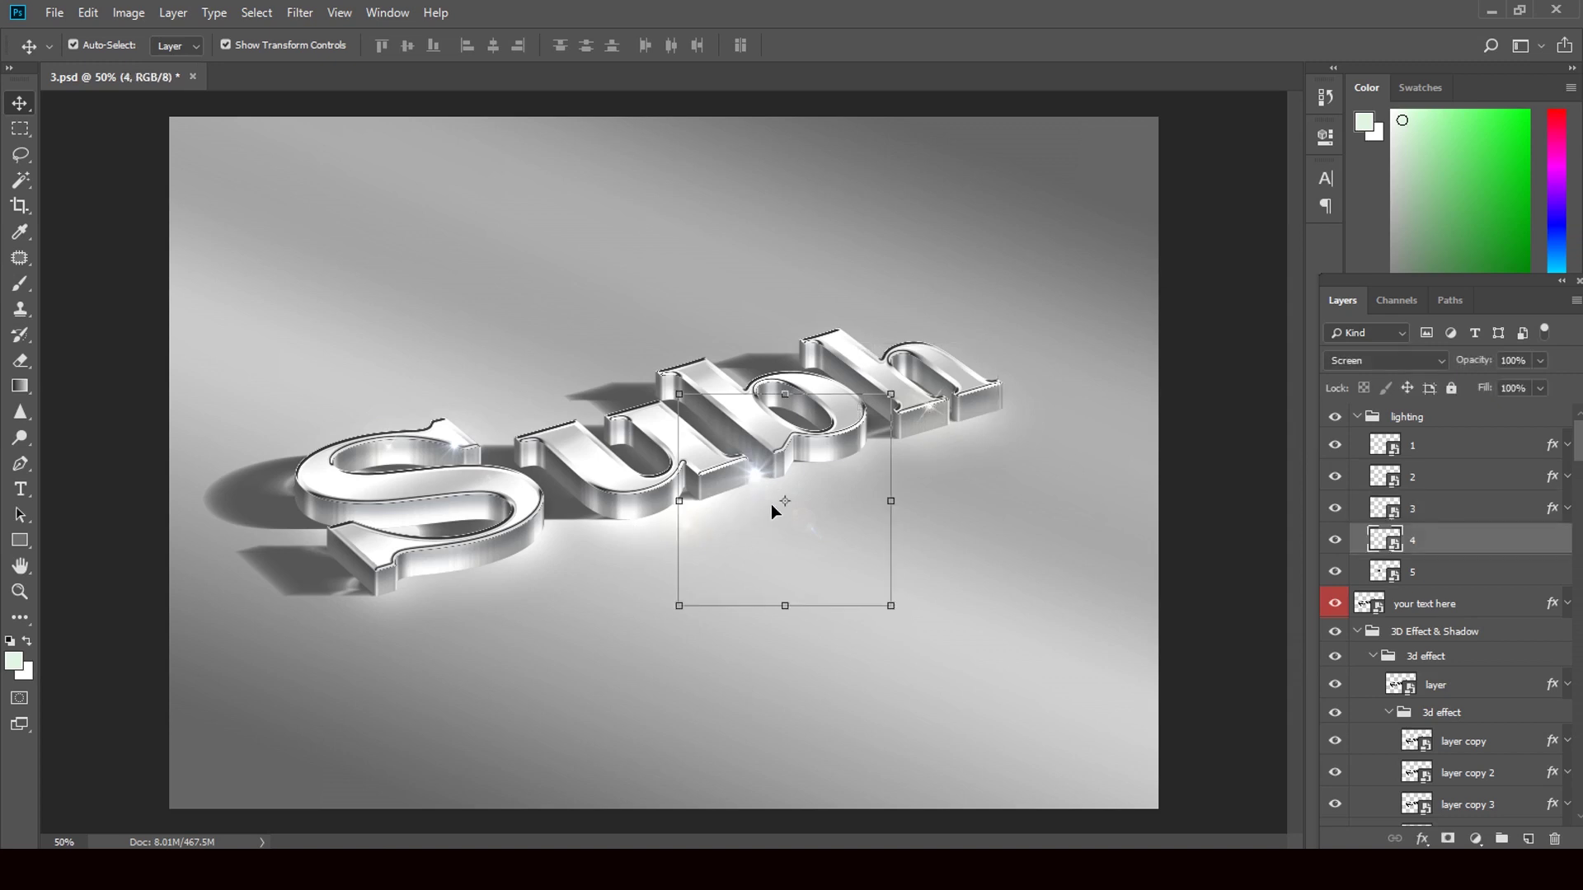
pyautogui.press('Left')
pyautogui.press('Left')
pyautogui.press('Left')
pyautogui.press('Left')
pyautogui.press('Left')
pyautogui.press('Left')
pyautogui.press('Left')
pyautogui.press('Left')
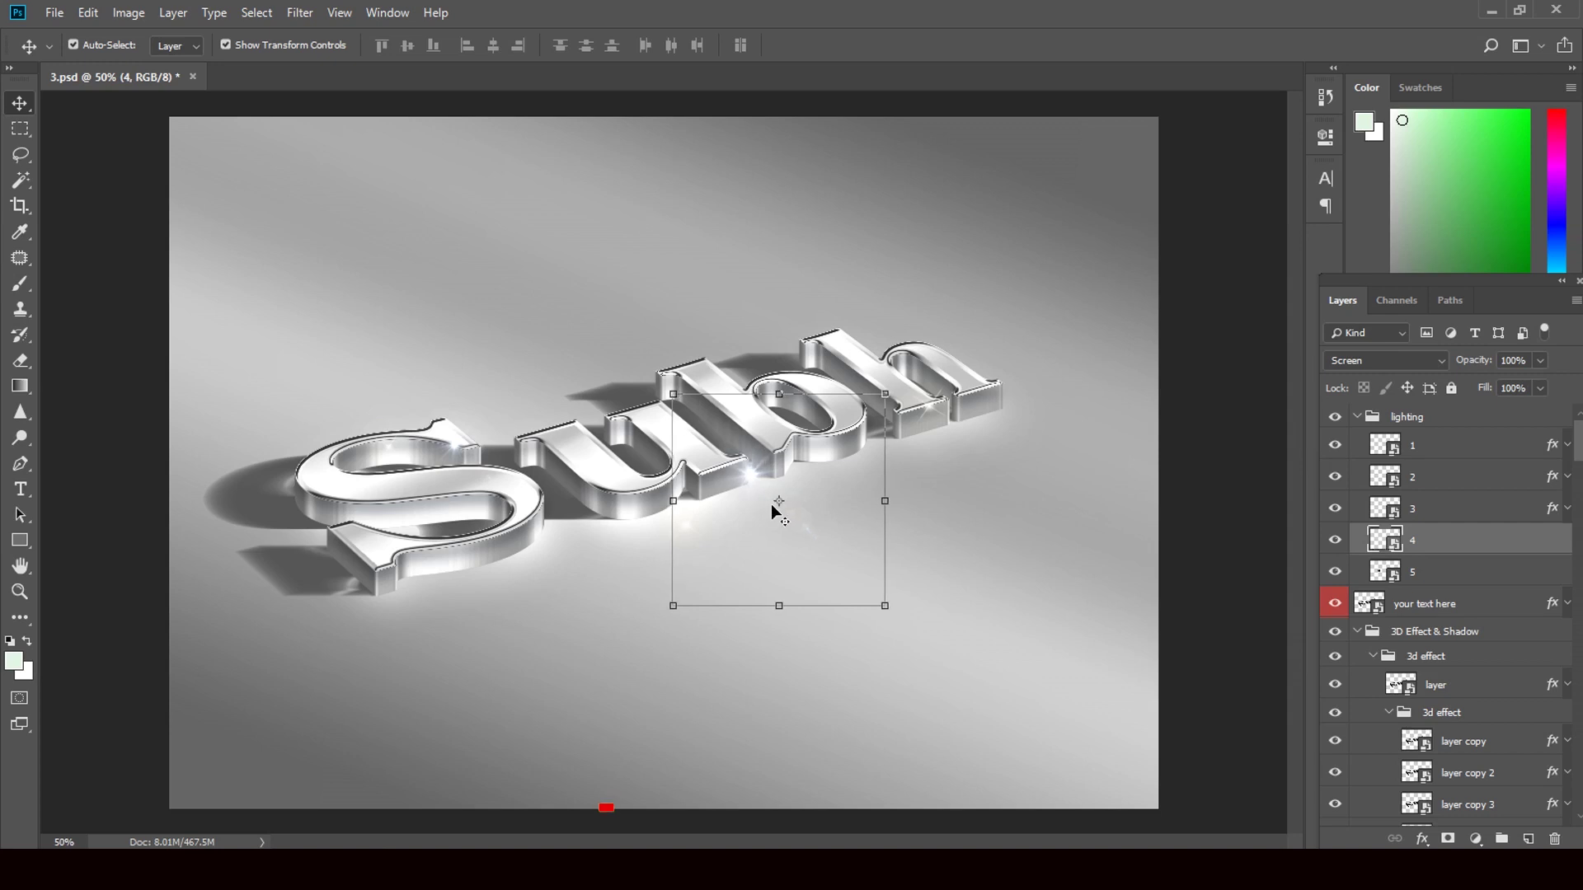
pyautogui.press('Left')
pyautogui.press('Left')
pyautogui.press('Left')
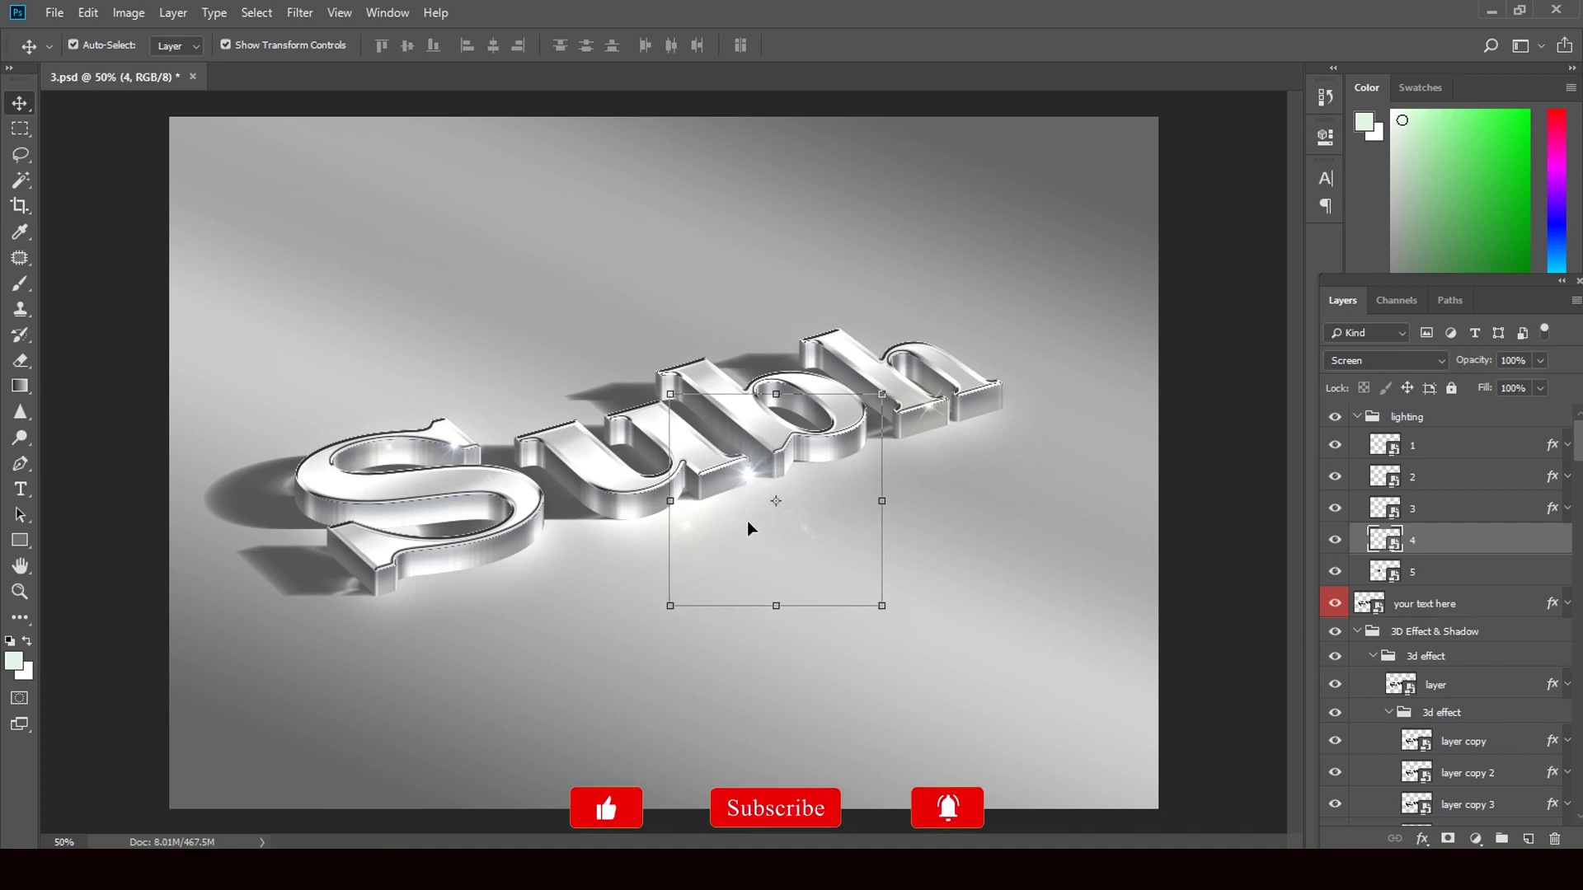
pyautogui.press('Left')
pyautogui.press('Left')
pyautogui.press('Left')
pyautogui.press('Left')
pyautogui.press('Left')
pyautogui.press('Left')
pyautogui.press('Left')
pyautogui.press('Left')
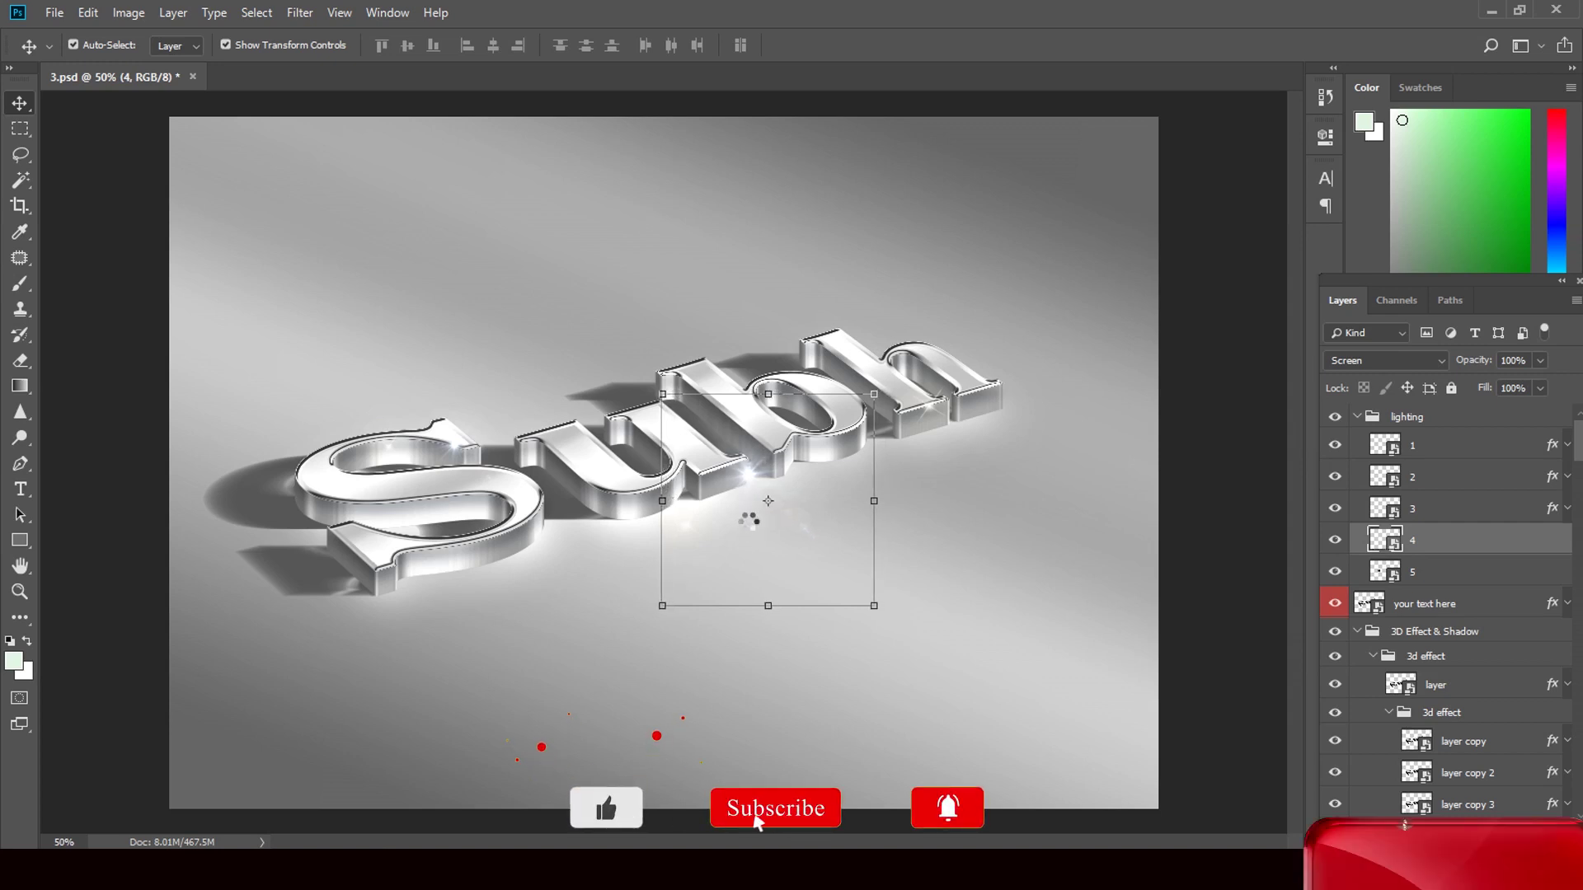
pyautogui.press('Left')
pyautogui.press('Left')
pyautogui.press('Left')
pyautogui.press('Left')
pyautogui.press('Left')
pyautogui.press('Left')
pyautogui.press('Left')
pyautogui.press('Left')
pyautogui.press('Left')
pyautogui.press('Left')
pyautogui.press('Left')
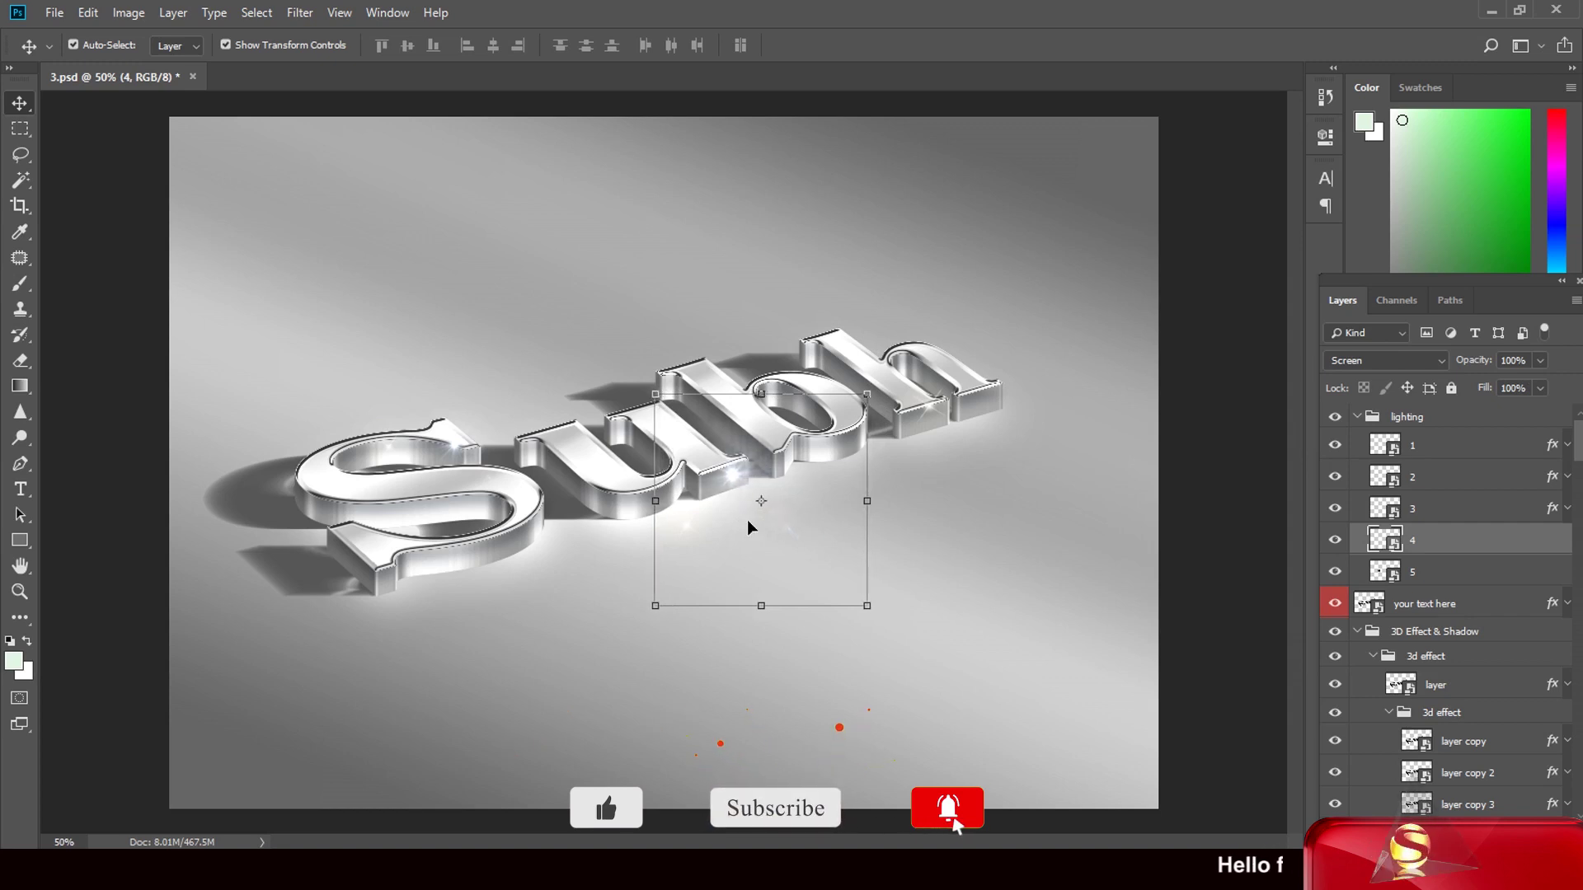
pyautogui.press('Left')
pyautogui.press('Left')
pyautogui.press('Left')
pyautogui.press('Left')
pyautogui.press('Left')
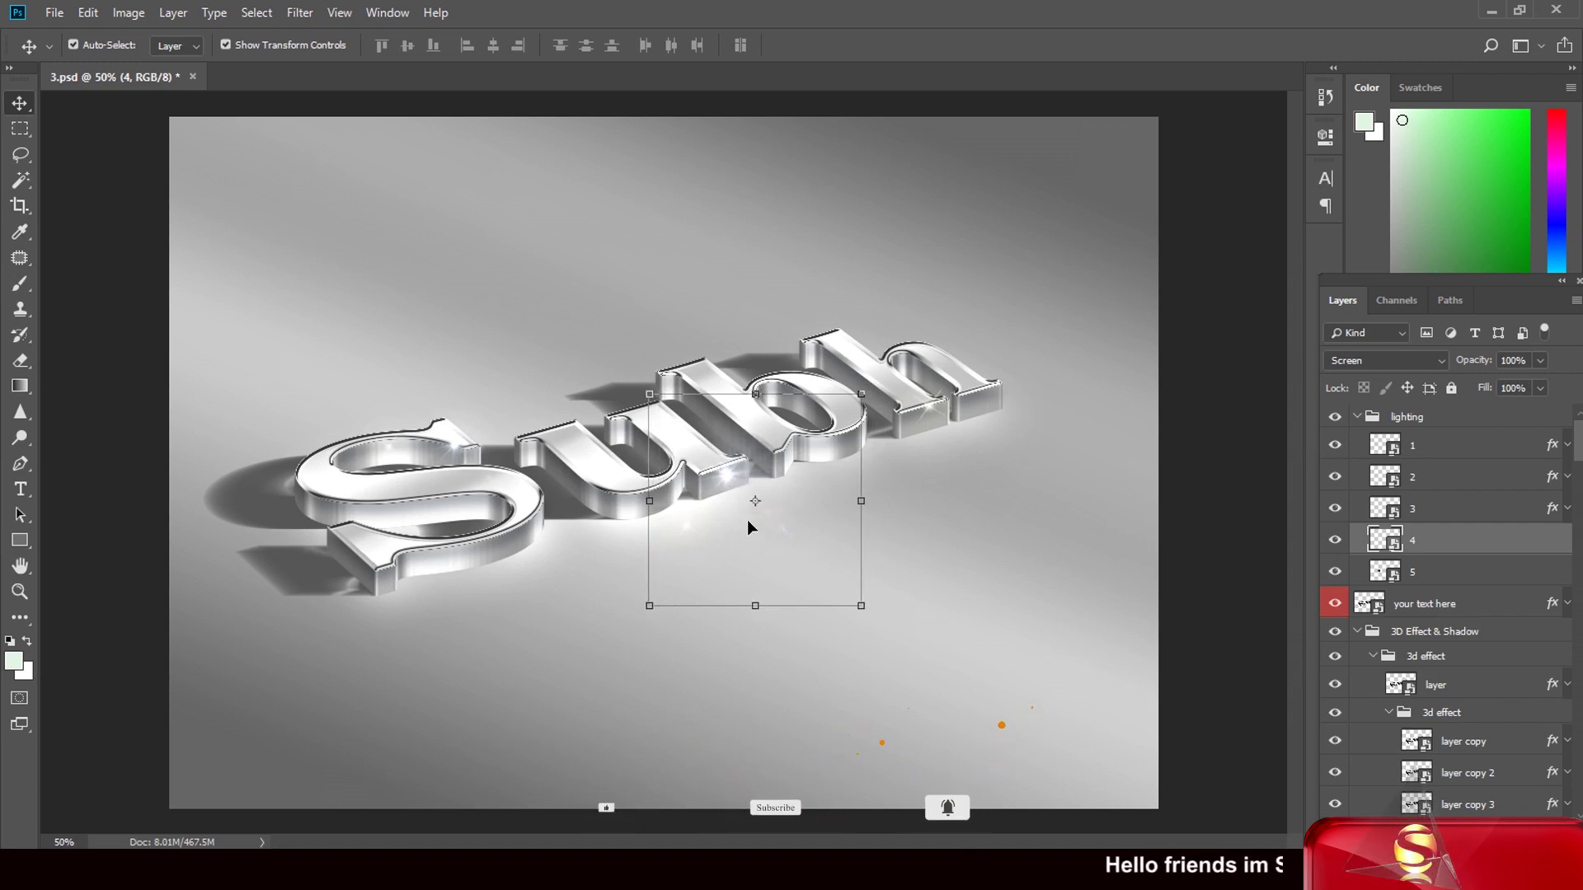
pyautogui.press('Left')
pyautogui.press('Left')
pyautogui.press('Left')
pyautogui.press('Down')
pyautogui.press('Down')
pyautogui.press('Down')
pyautogui.press('Down')
pyautogui.press('Down')
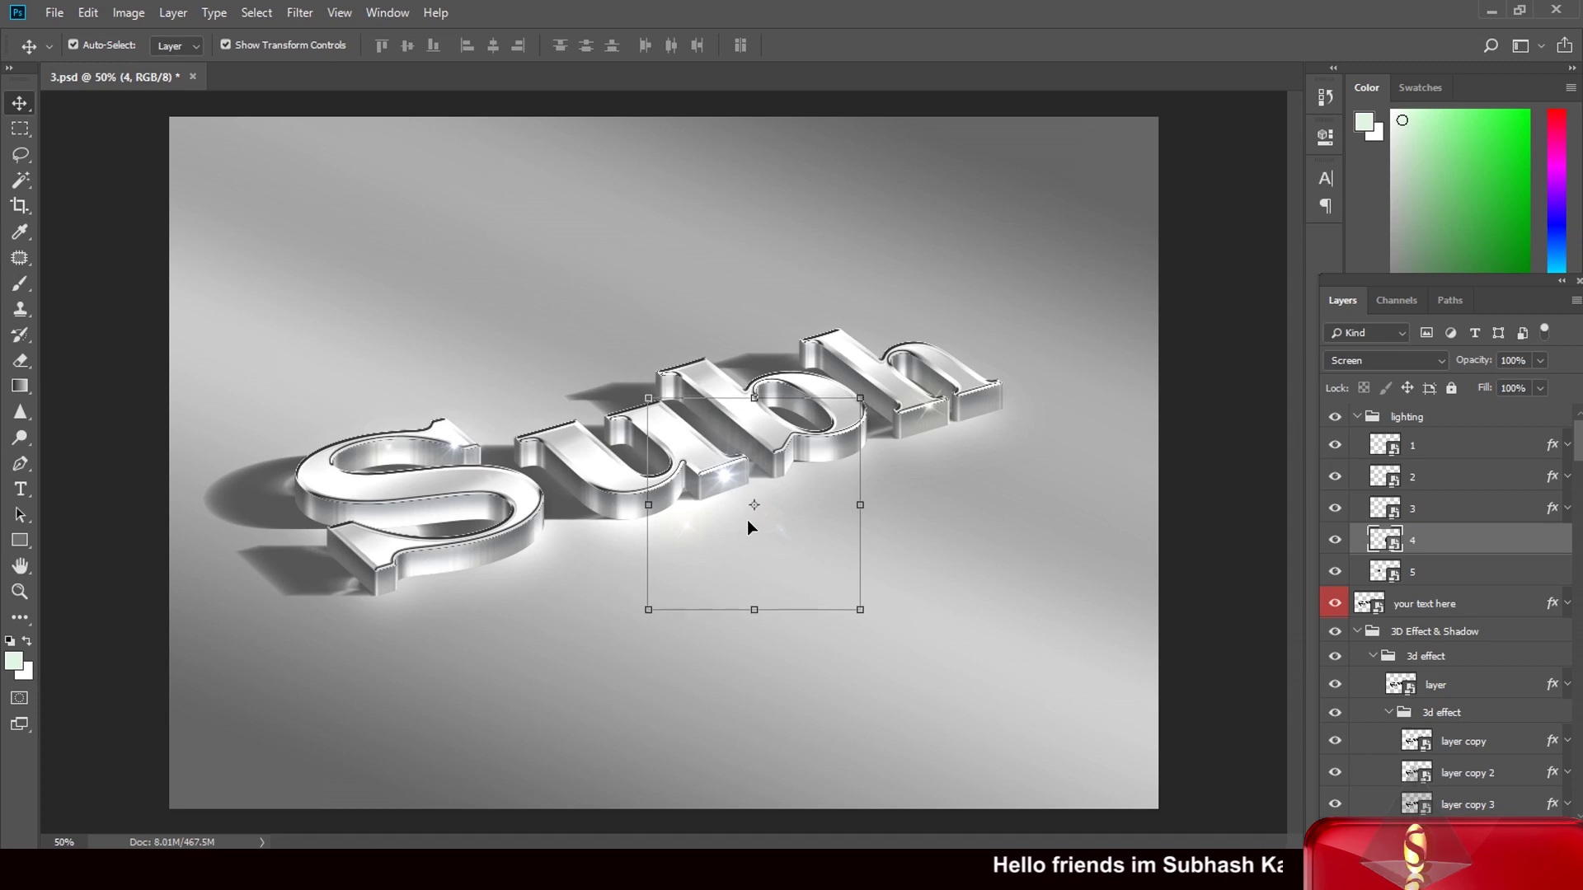
pyautogui.press('Down')
pyautogui.press('Down')
pyautogui.press('Down')
pyautogui.press('Down')
pyautogui.press('Down')
pyautogui.press('Down')
pyautogui.press('Down')
pyautogui.press('Down')
pyautogui.press('Down')
pyautogui.press('Down')
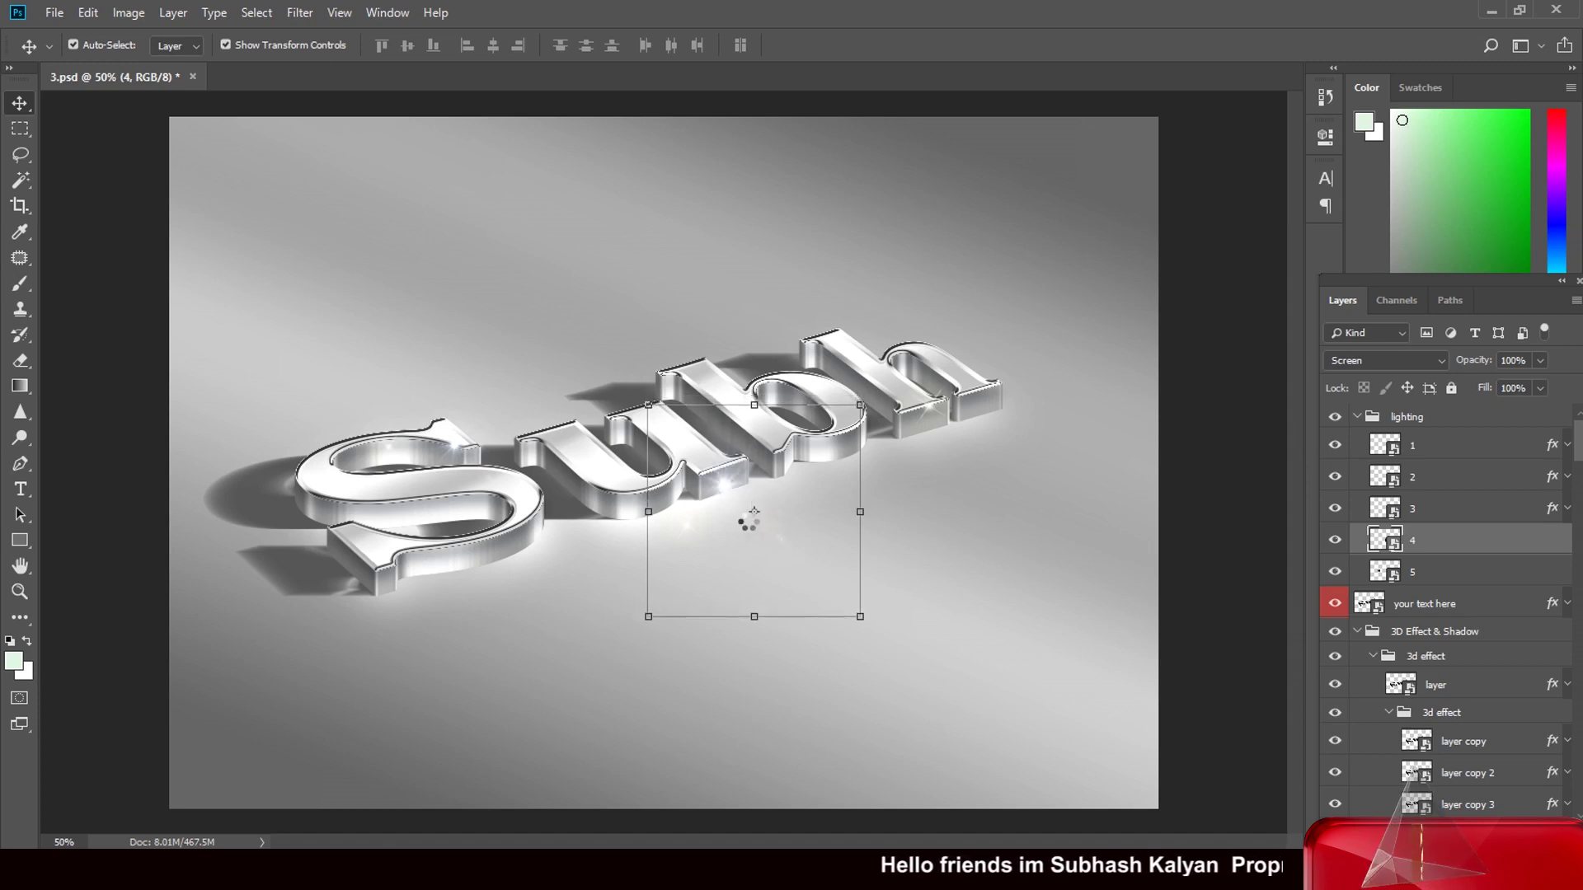
pyautogui.press('Down')
pyautogui.press('Down')
pyautogui.press('Down')
pyautogui.press('Down')
pyautogui.press('Down')
pyautogui.press('Down')
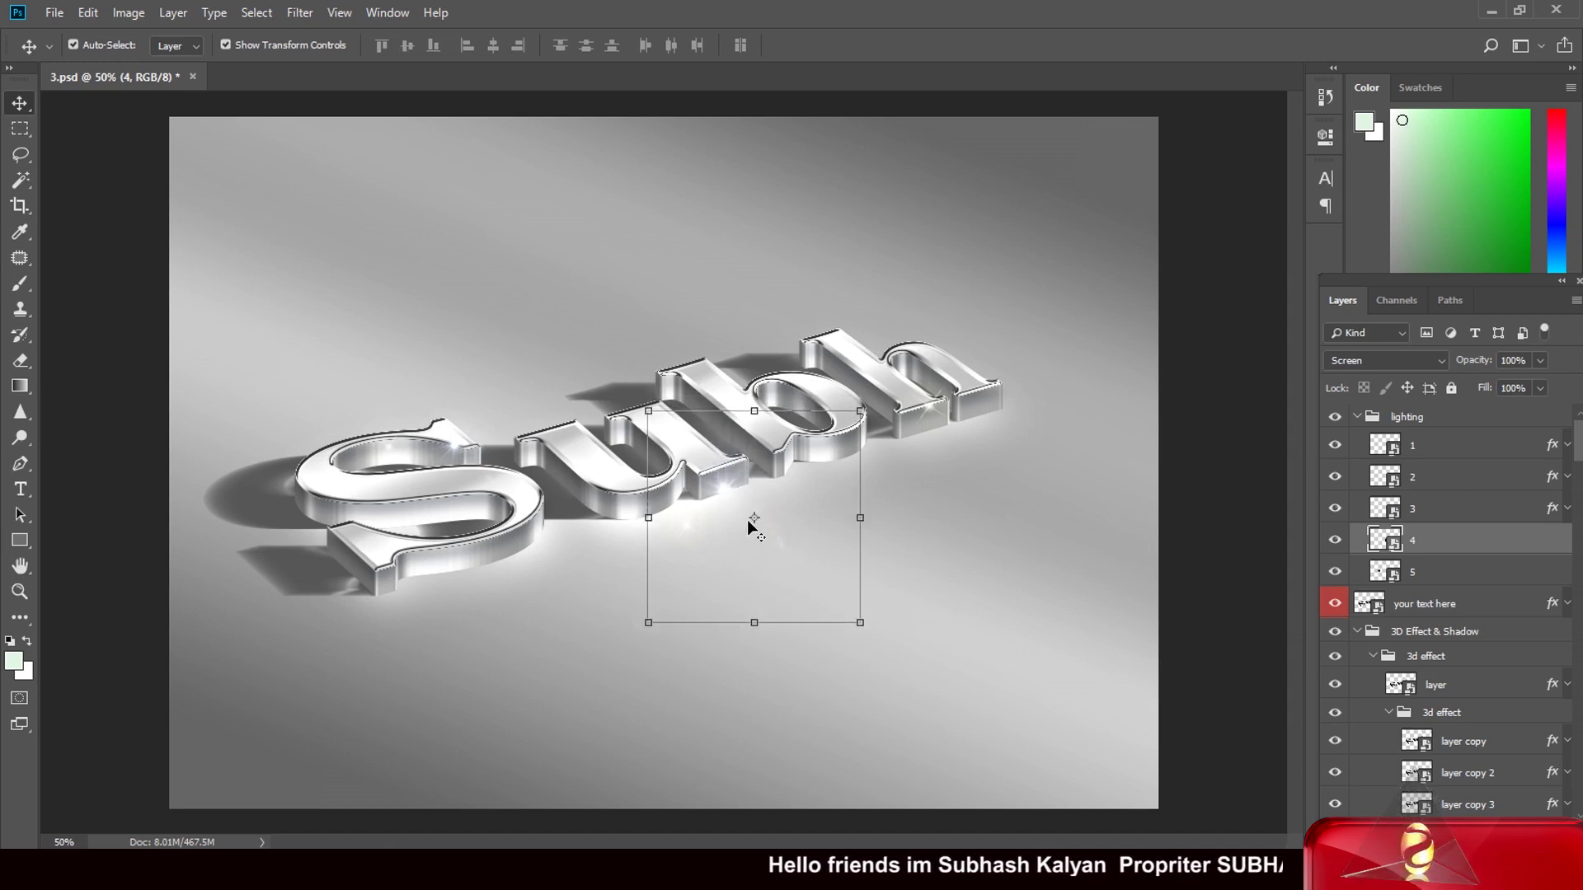
pyautogui.press('Down')
pyautogui.press('Down')
pyautogui.press('Down')
pyautogui.press('Down')
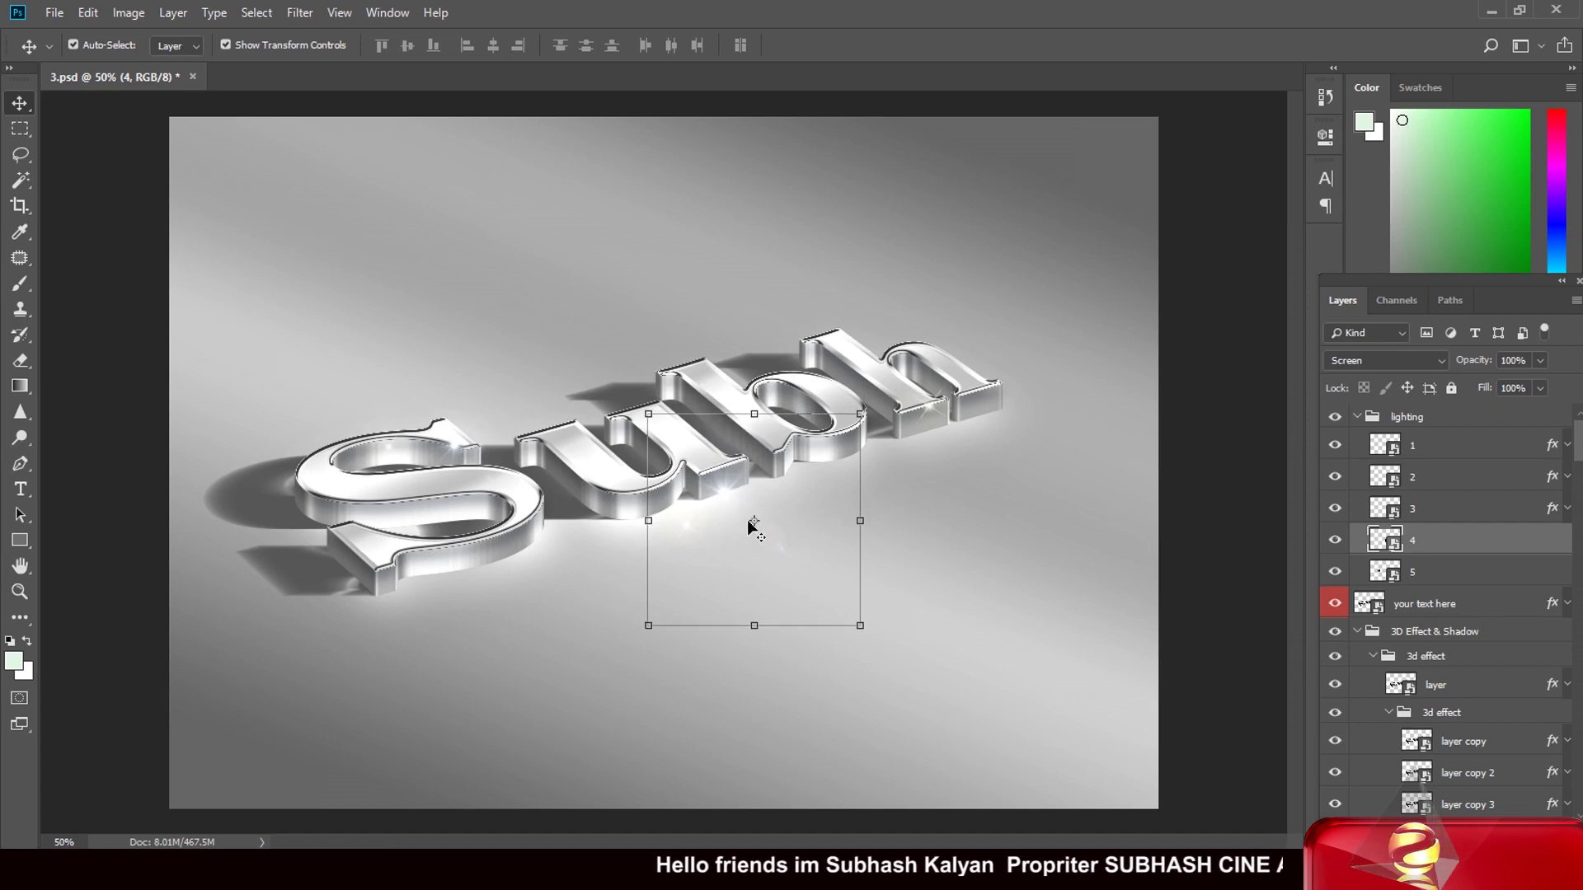
# - Raise the layer 5 sparkle one pixel onto the top of the S and commit the transform
pyautogui.click(136, 354)
pyautogui.click(452, 468)
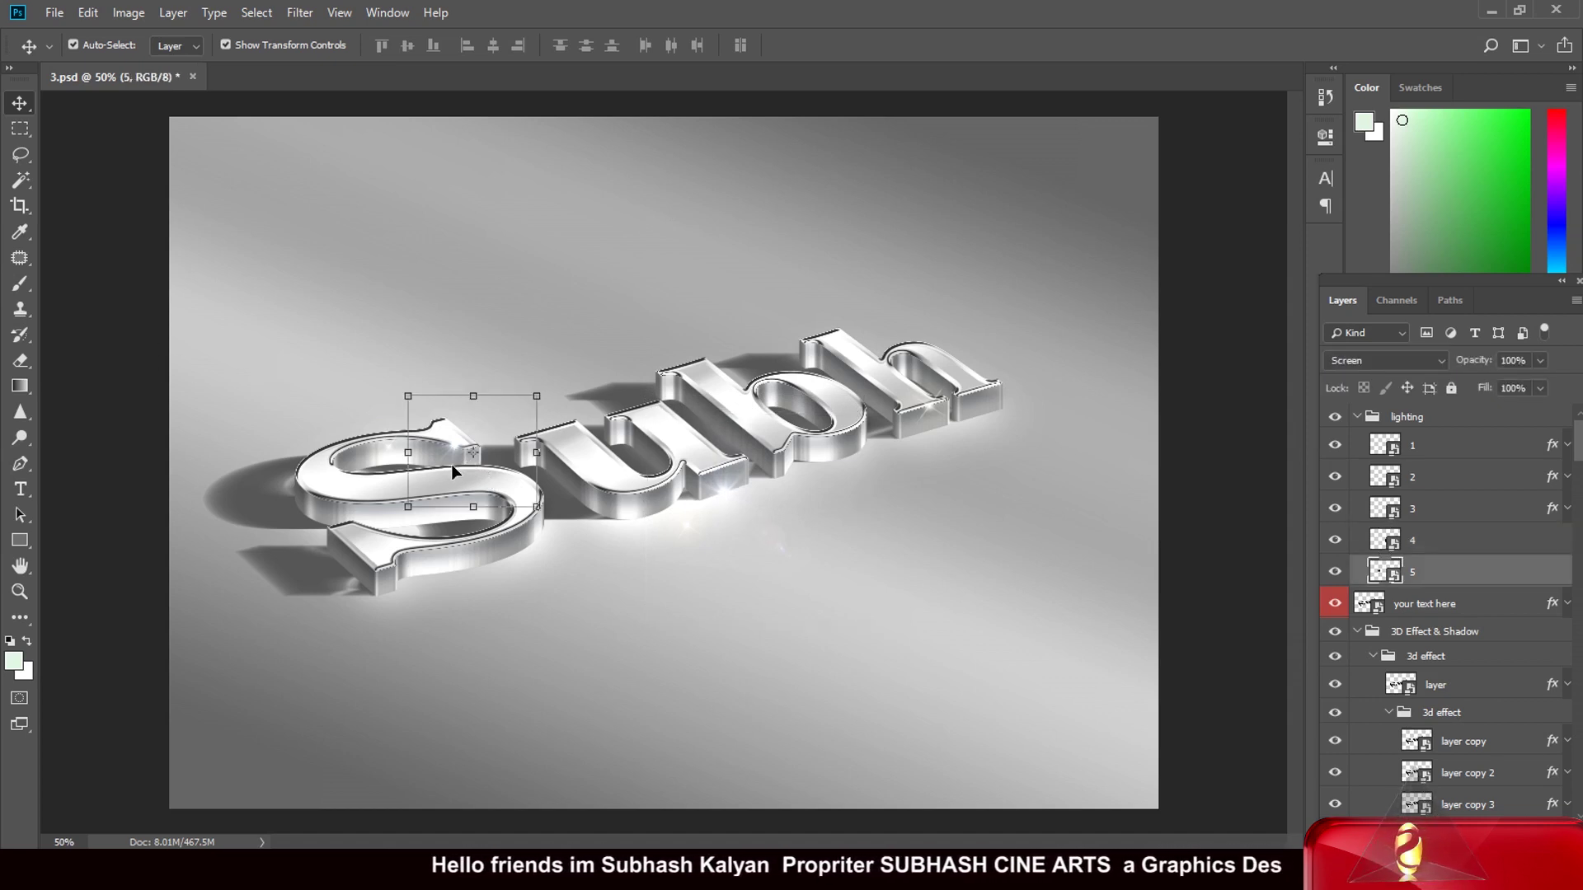
pyautogui.press('Up')
pyautogui.press('Up')
pyautogui.press('Up')
pyautogui.press('Up')
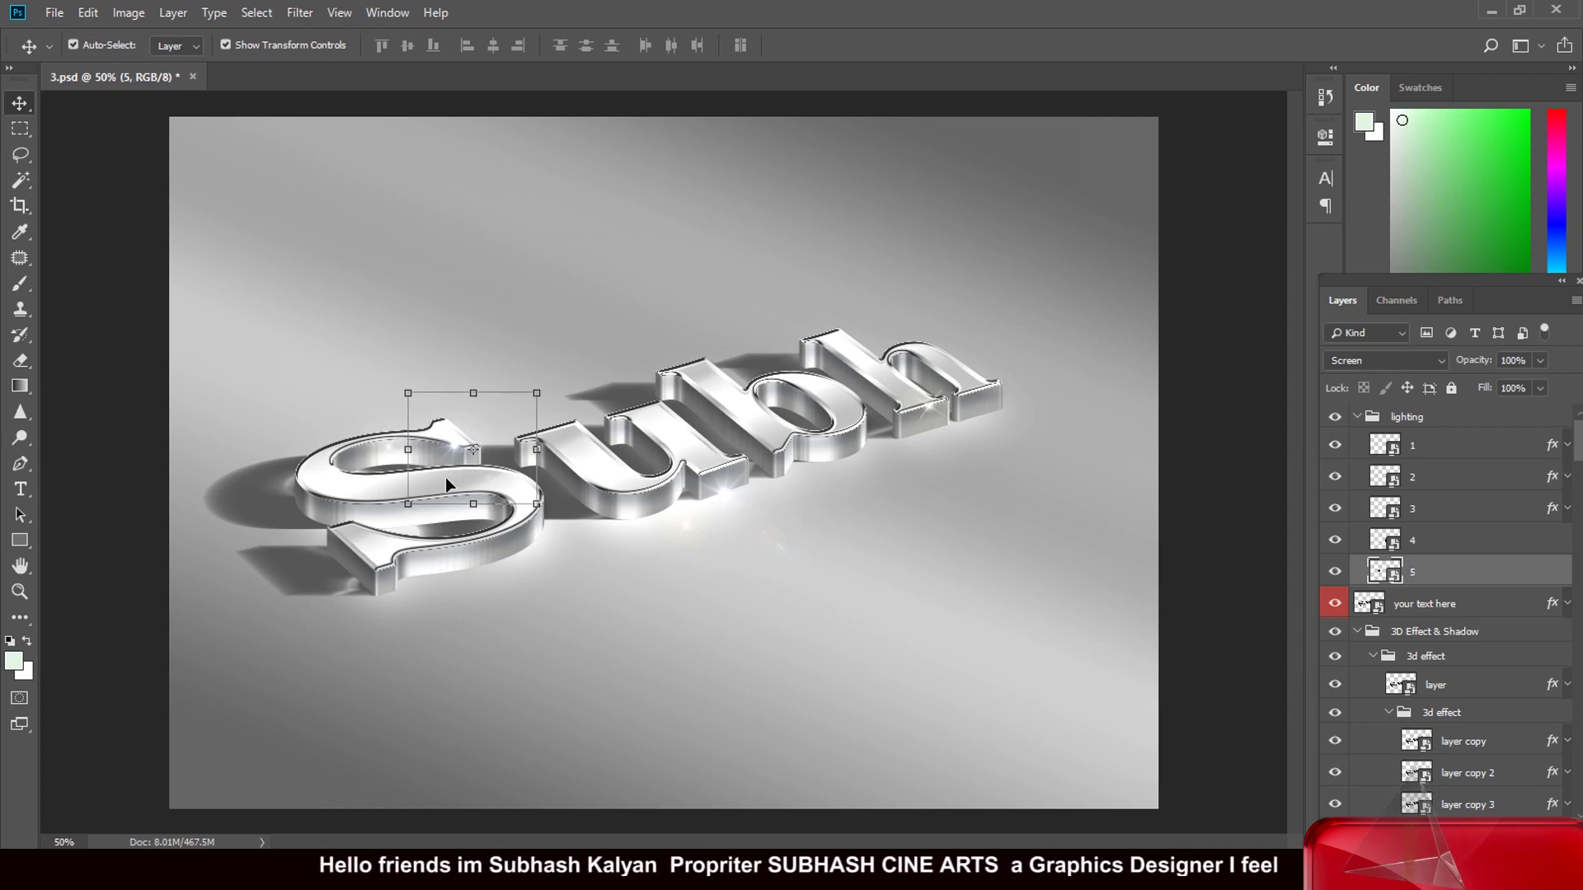
pyautogui.press('Up')
pyautogui.press('Up')
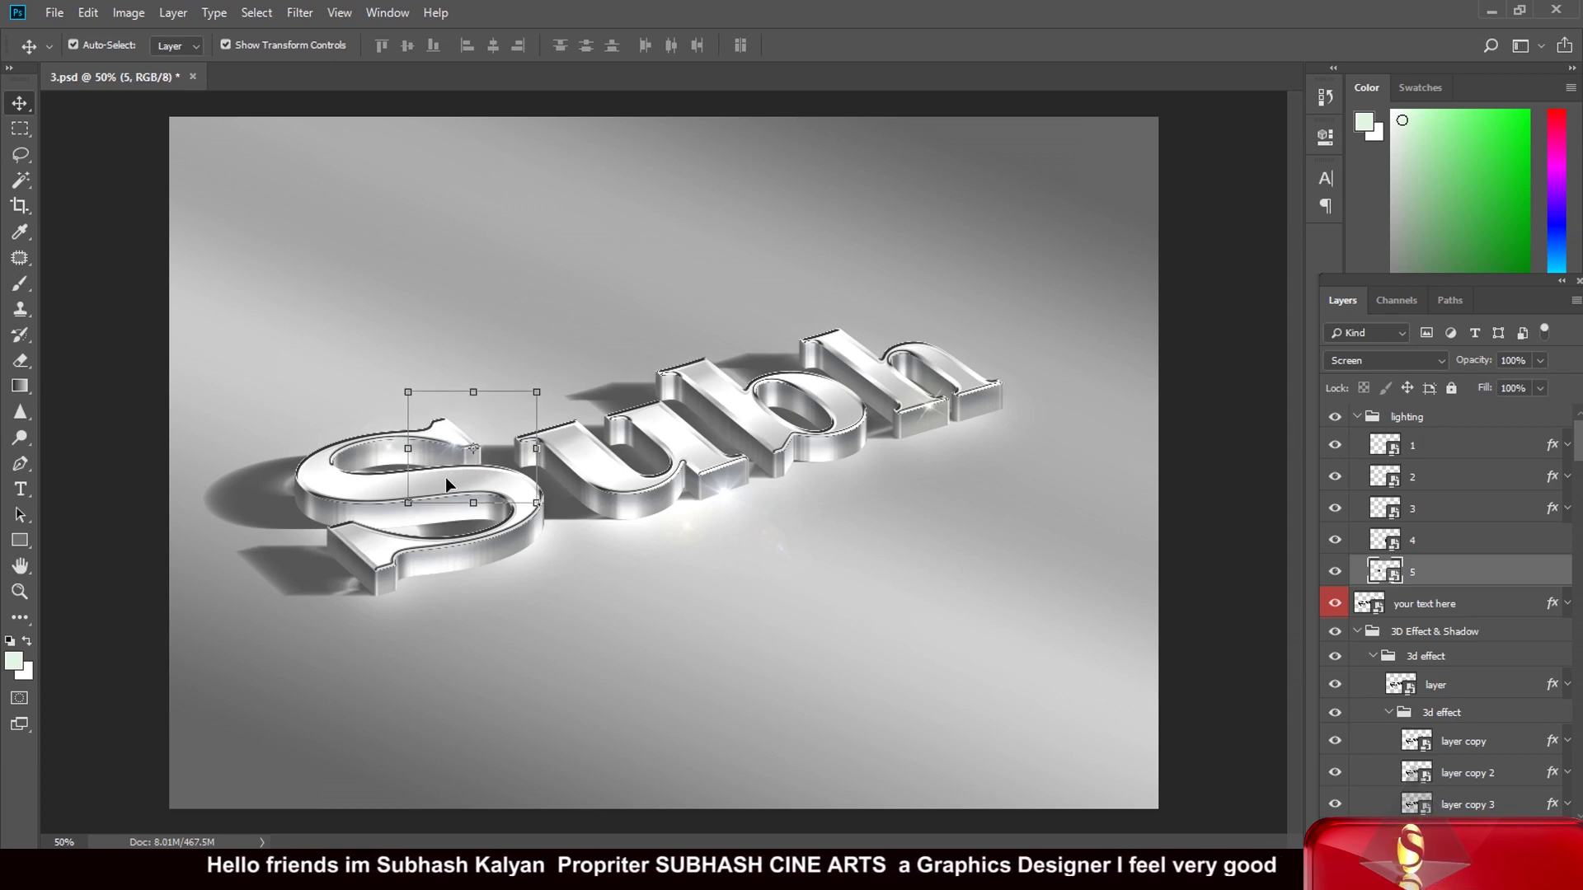
pyautogui.press('Down')
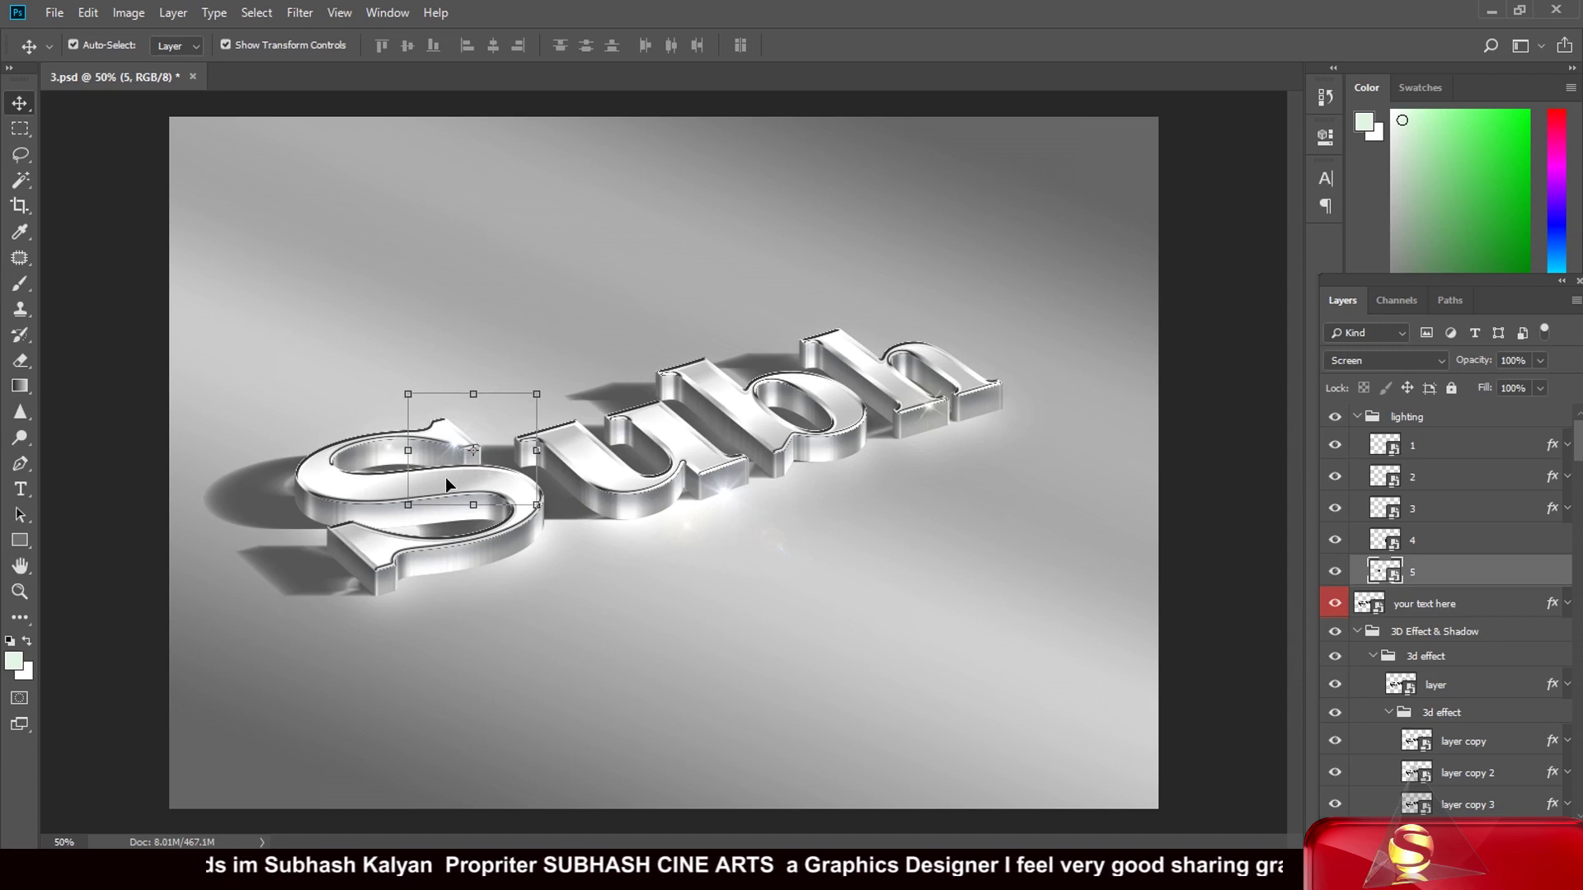
pyautogui.hotkey('ctrl', 't')
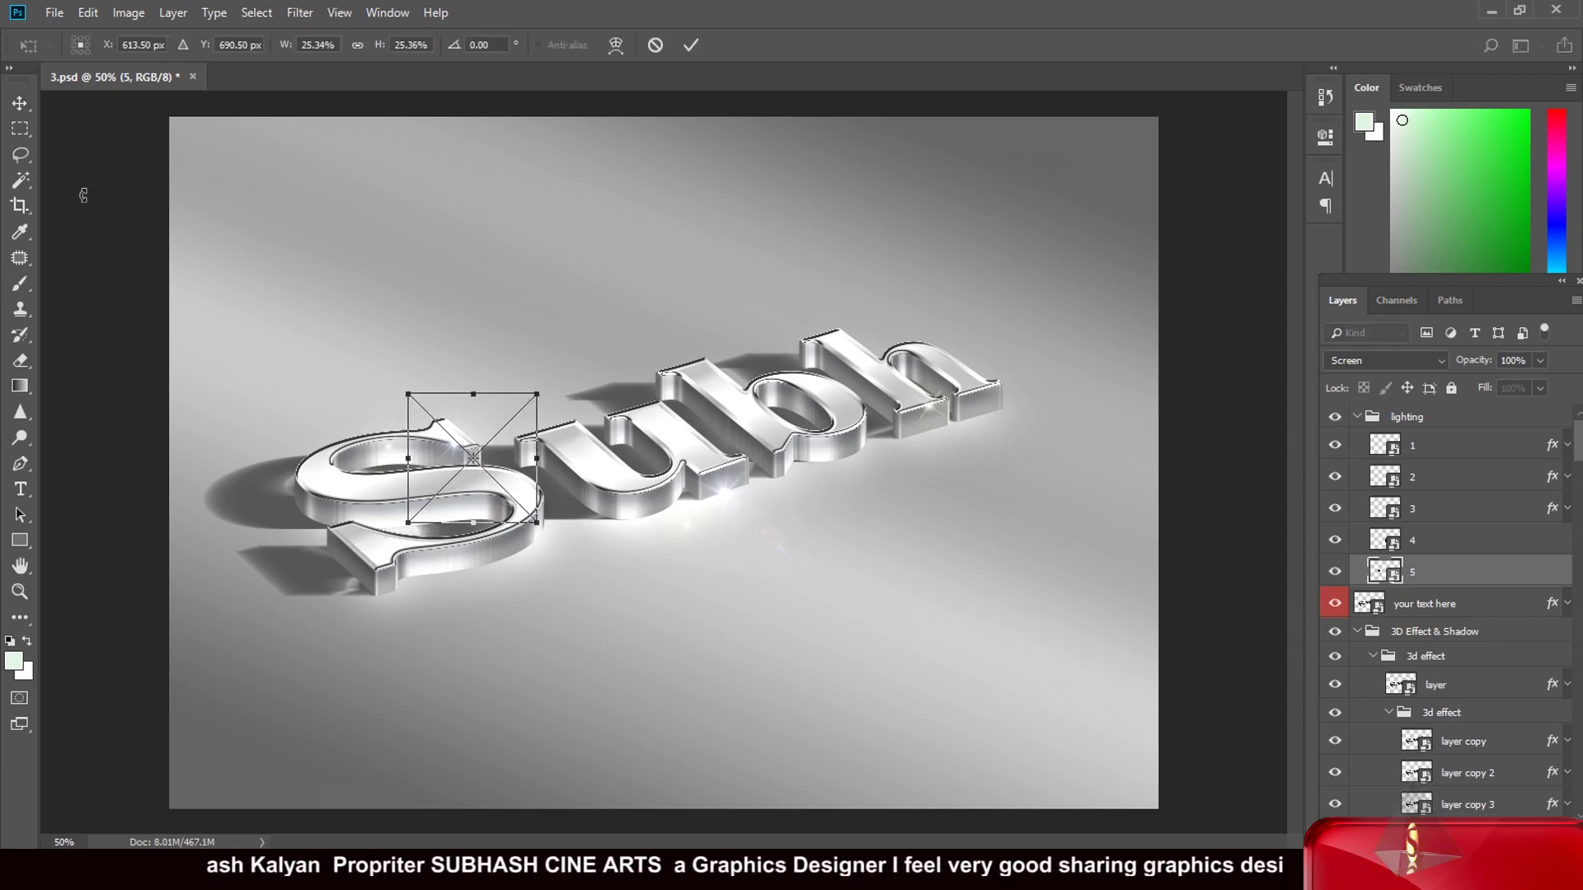
pyautogui.click(20, 107)
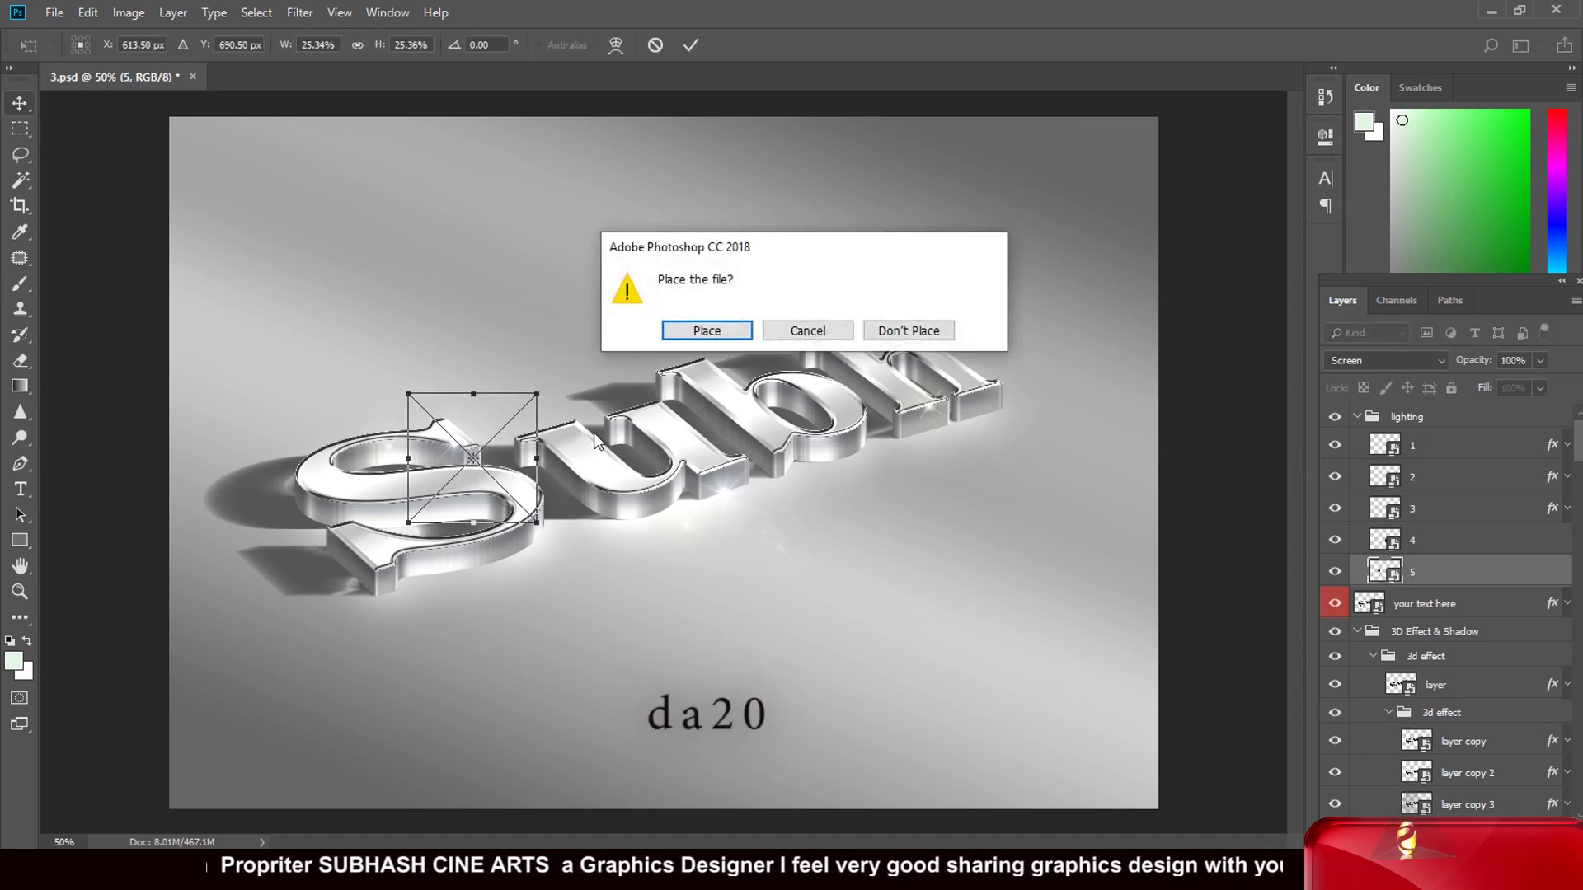
pyautogui.click(735, 325)
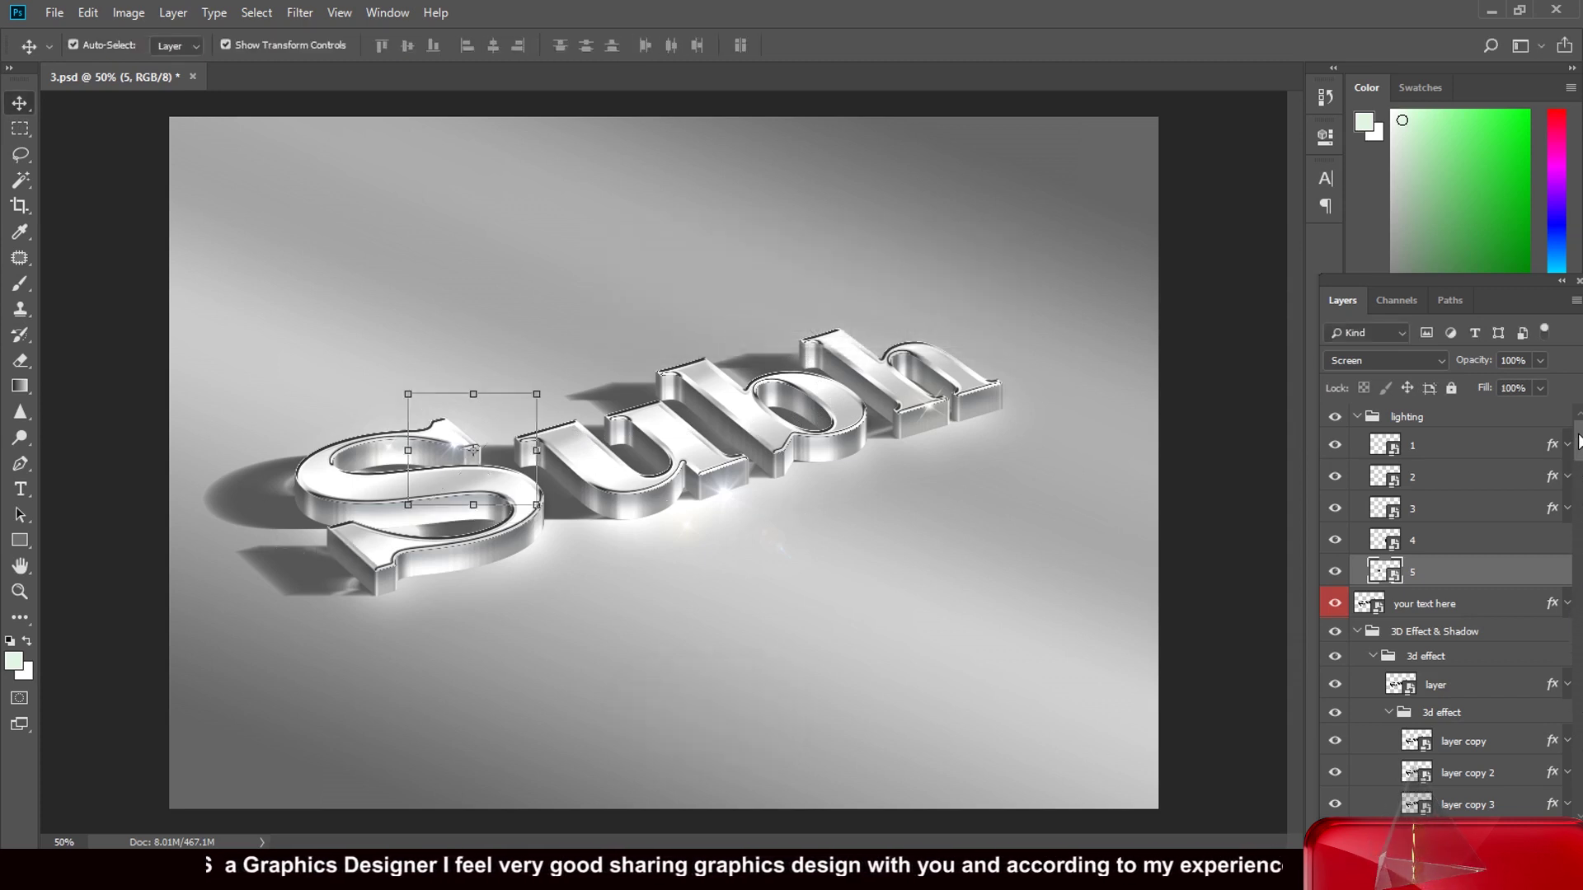
# - Toggle the Reflection layer and hide the grey background to preview Subh on white
pyautogui.moveTo(1577, 441); pyautogui.dragTo(1576, 812)
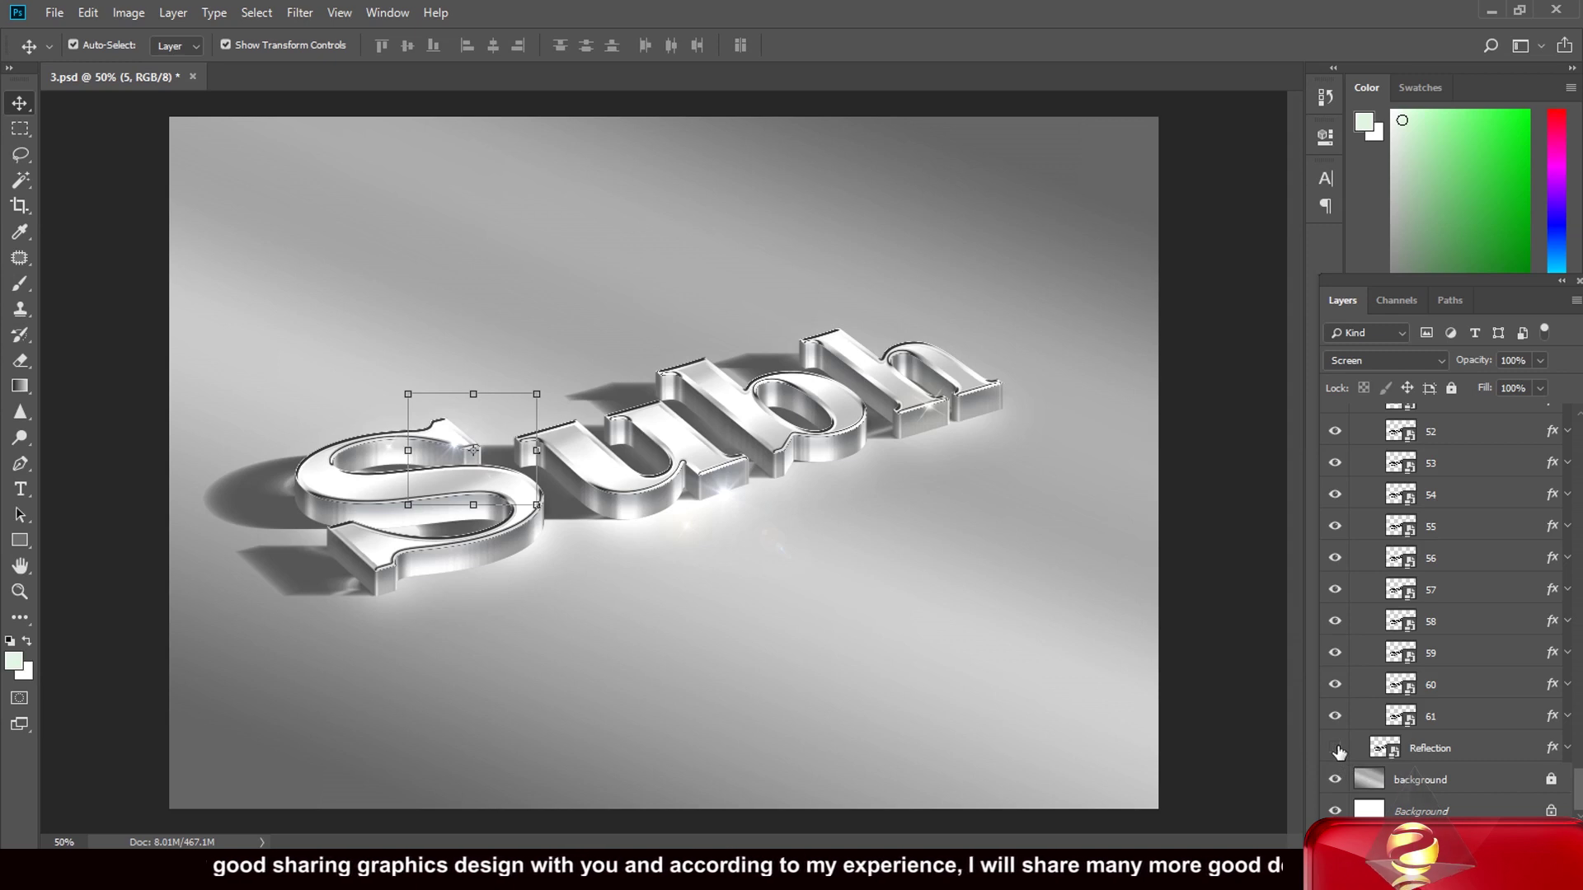
pyautogui.click(1336, 749)
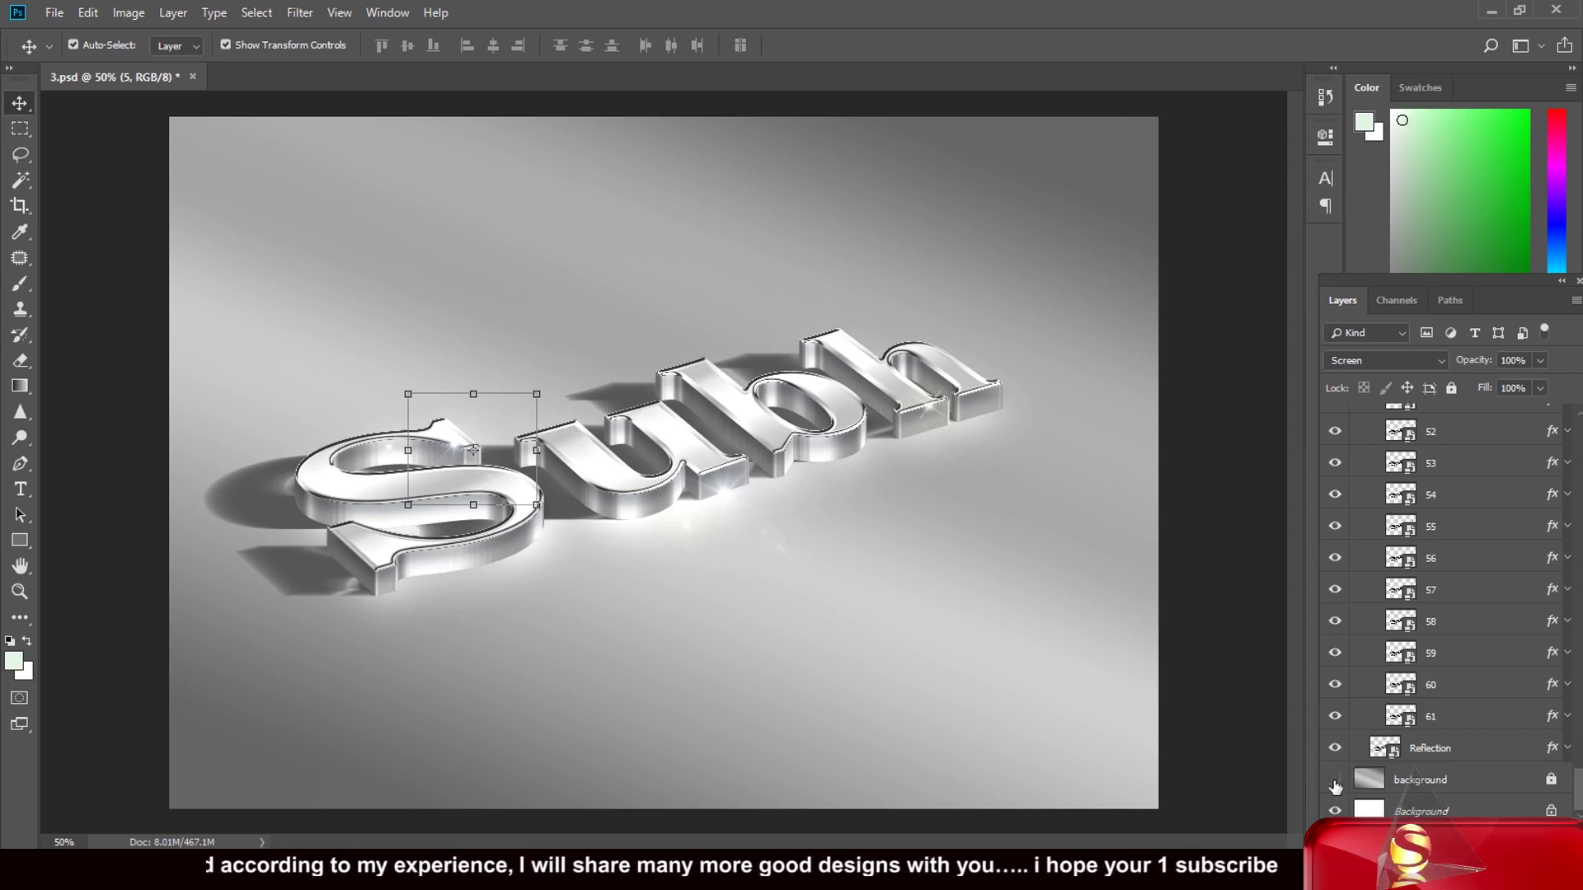
pyautogui.click(1334, 781)
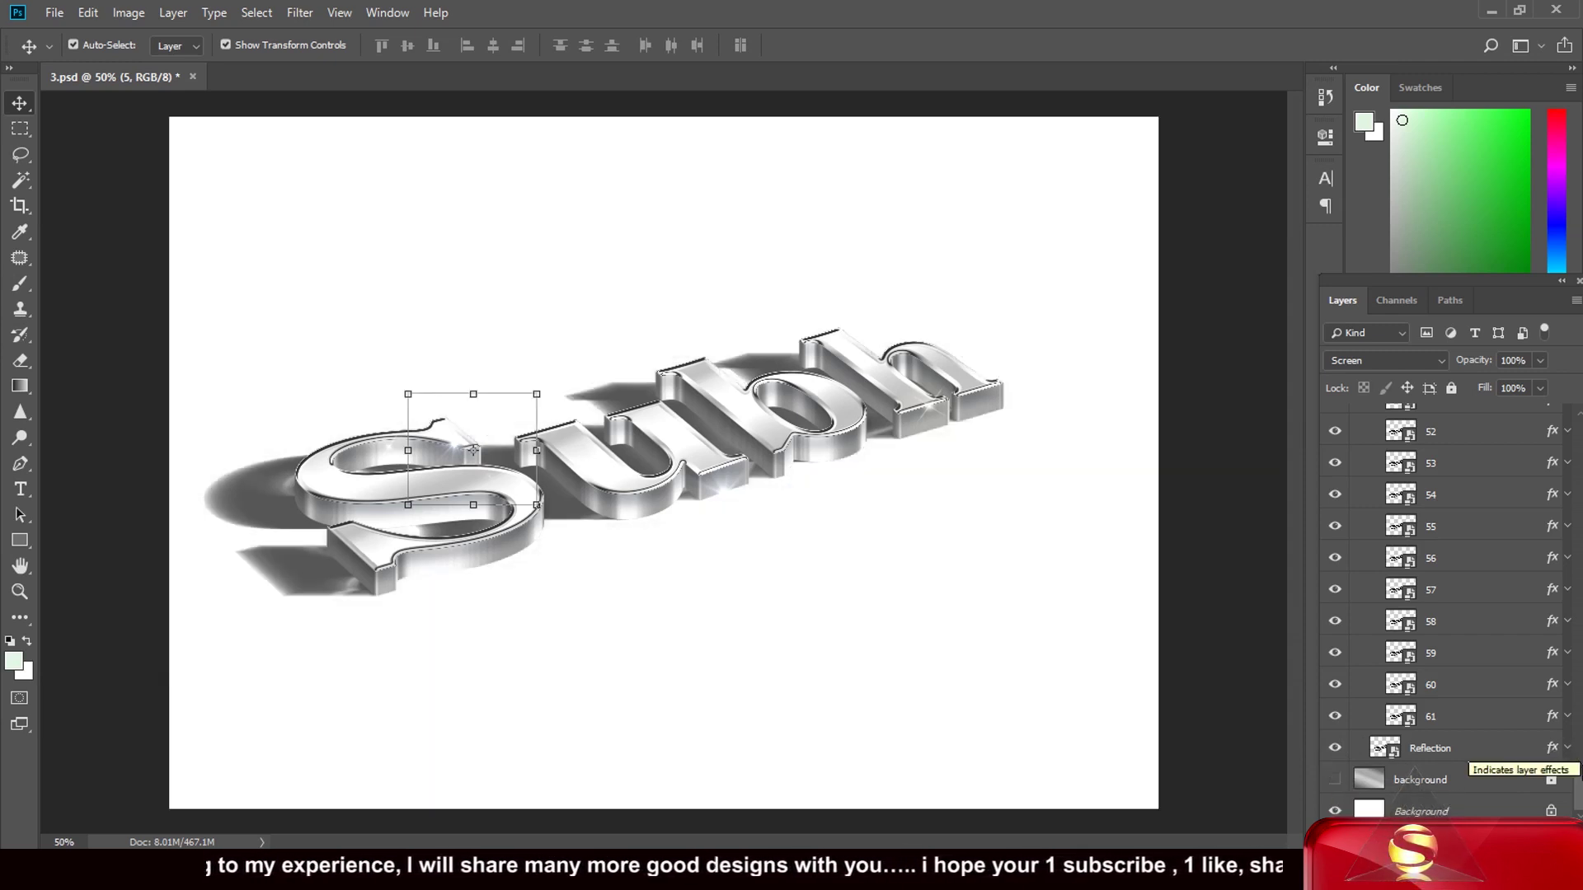